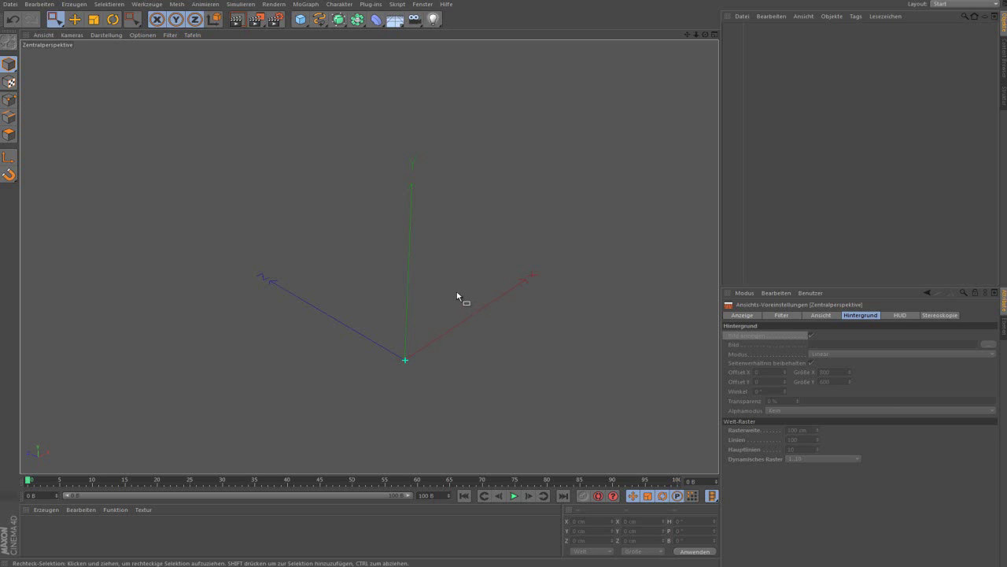
Create a Rechteck spline and a copy offset about 36.8 cm along Z
left_click(321, 20)
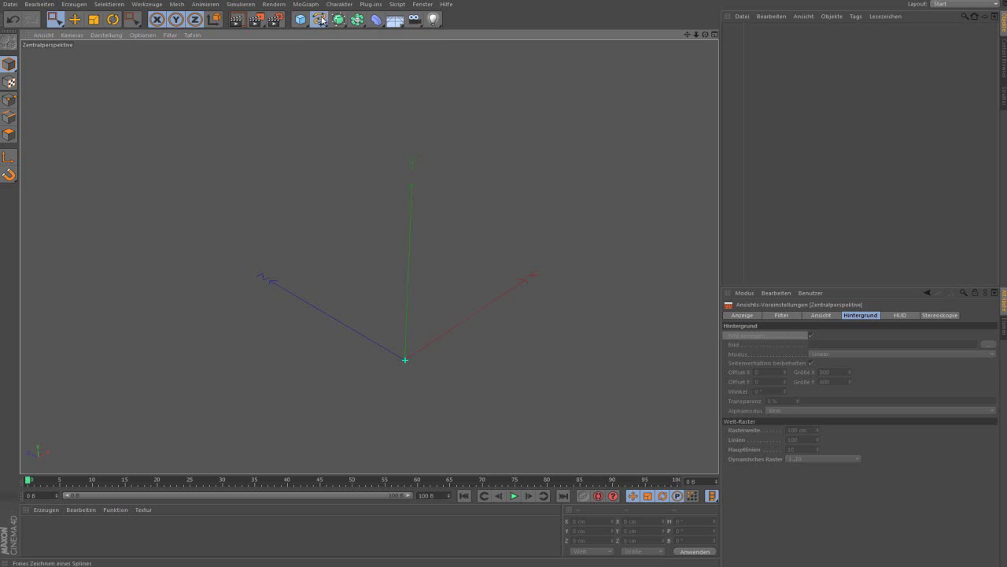
left_click_drag(322, 20, 386, 89)
left_click(415, 89)
mouse_move(463, 265)
left_mouse_down("alt")
mouse_move(385, 189)
mouse_move(481, 185)
mouse_move(462, 168)
mouse_move(449, 247)
left_mouse_up("alt")
key("ctrl+c")
key("ctrl+v")
left_click_drag(340, 292, 238, 267)
Add a Loft-NURBS and put both rectangles under it
left_click_drag(338, 20, 432, 49)
left_click(439, 49)
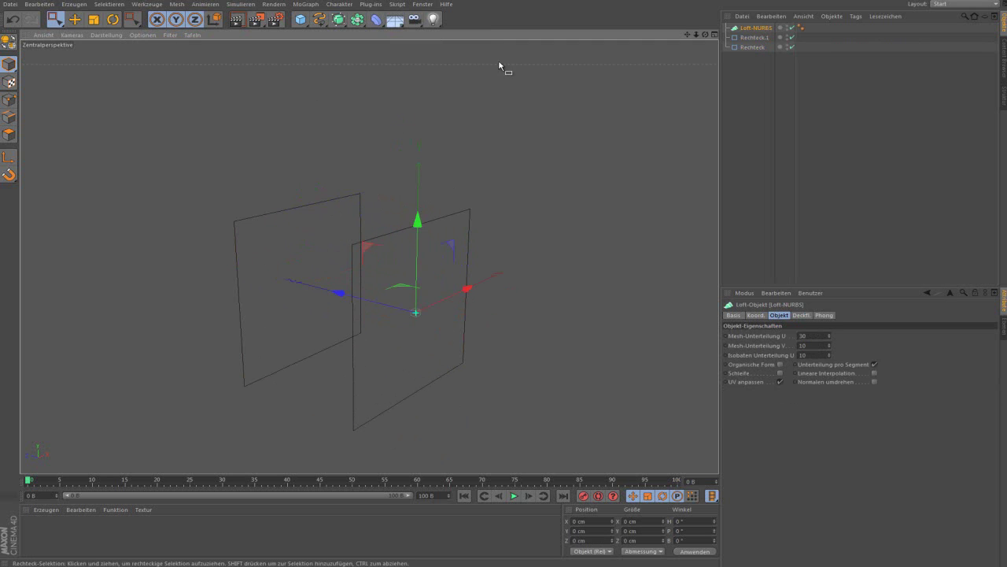
left_click(757, 47)
left_click(758, 37, "ctrl")
left_click_drag(441, 158, 451, 148, "alt")
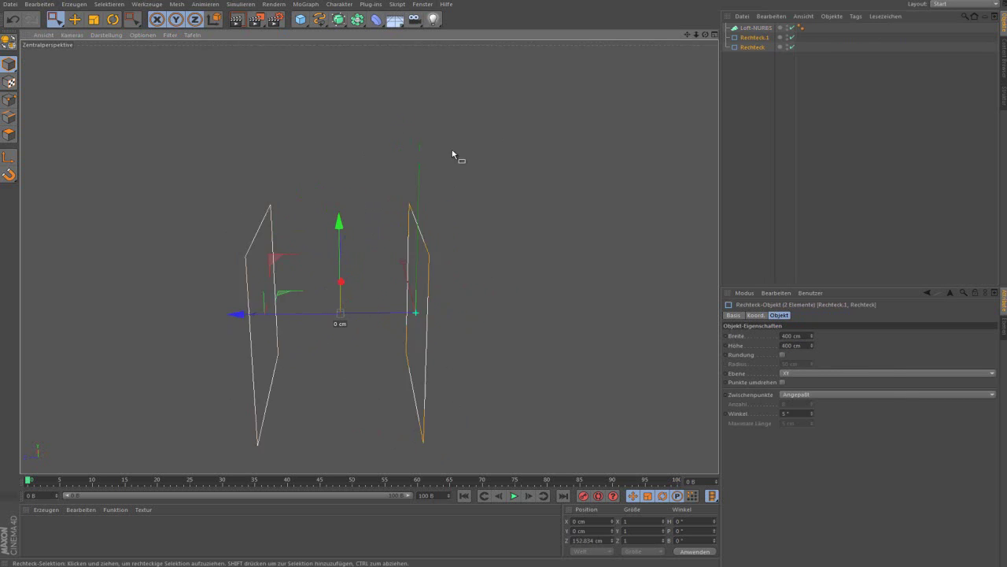
left_click_drag(752, 36, 752, 29)
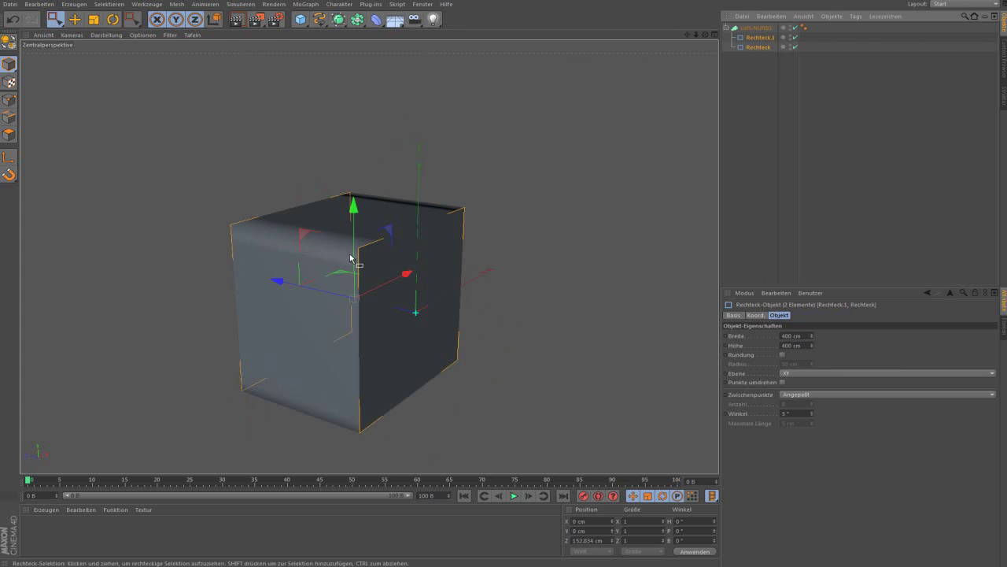
Inspect the lofted box, then delete the test loft and its rectangles
mouse_move(333, 244)
left_mouse_down("alt")
mouse_move(420, 184)
mouse_move(310, 194)
mouse_move(548, 168)
mouse_move(281, 195)
mouse_move(354, 196)
left_mouse_up("alt")
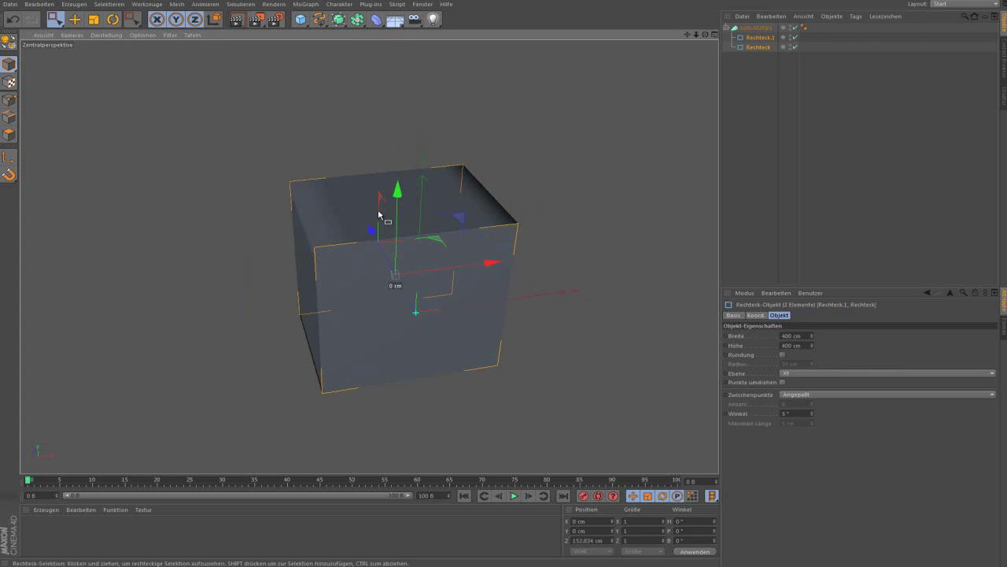
left_click(755, 27)
key("Delete")
Maximize the front view and show Schwert.jpg as its background image
middle_click(301, 208)
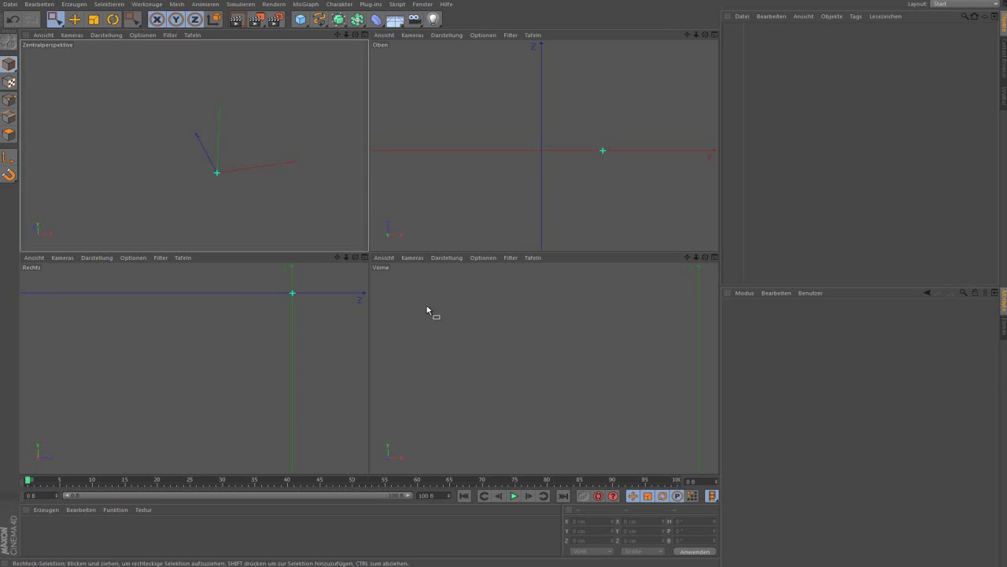
middle_click(425, 312)
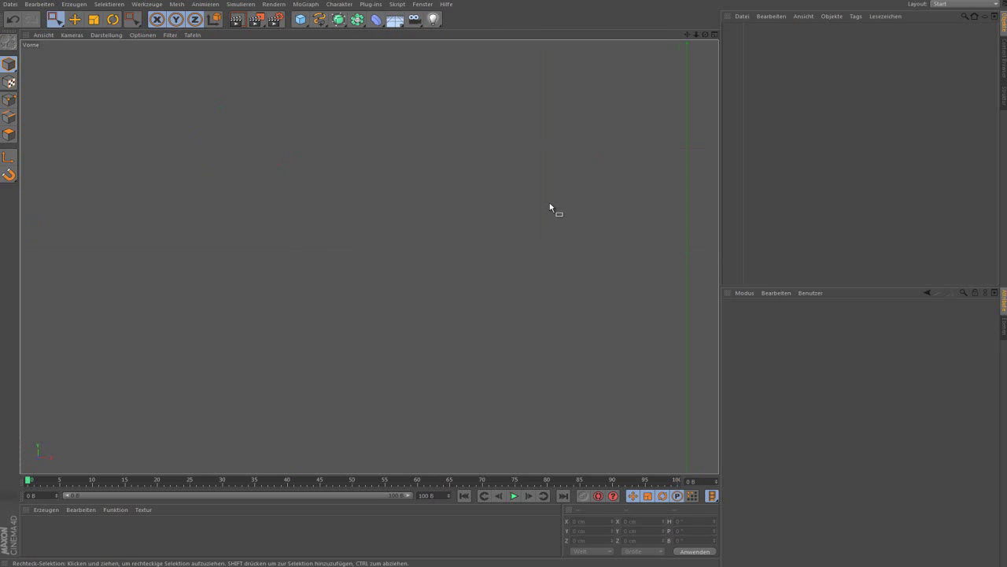
left_click(745, 293)
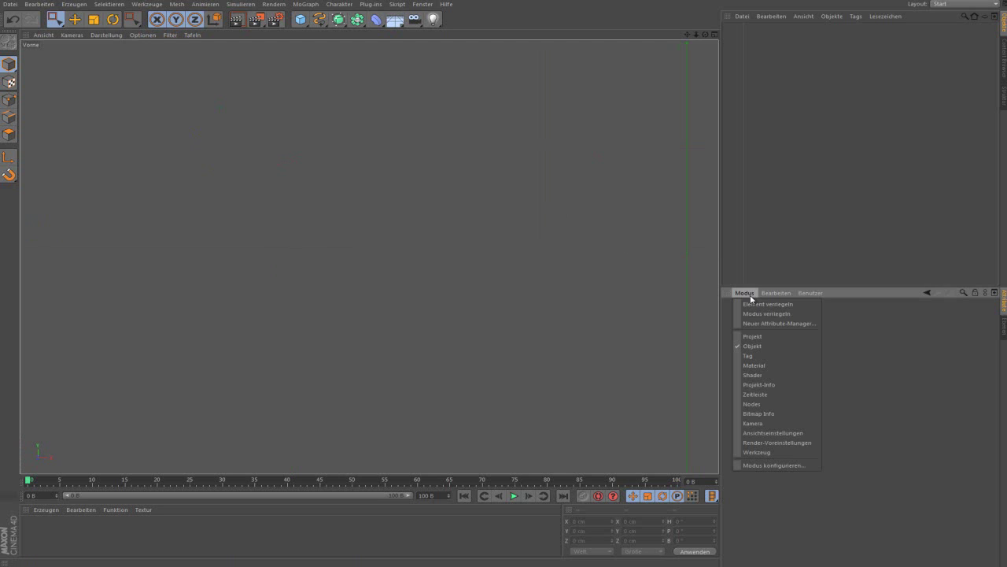
left_click(774, 433)
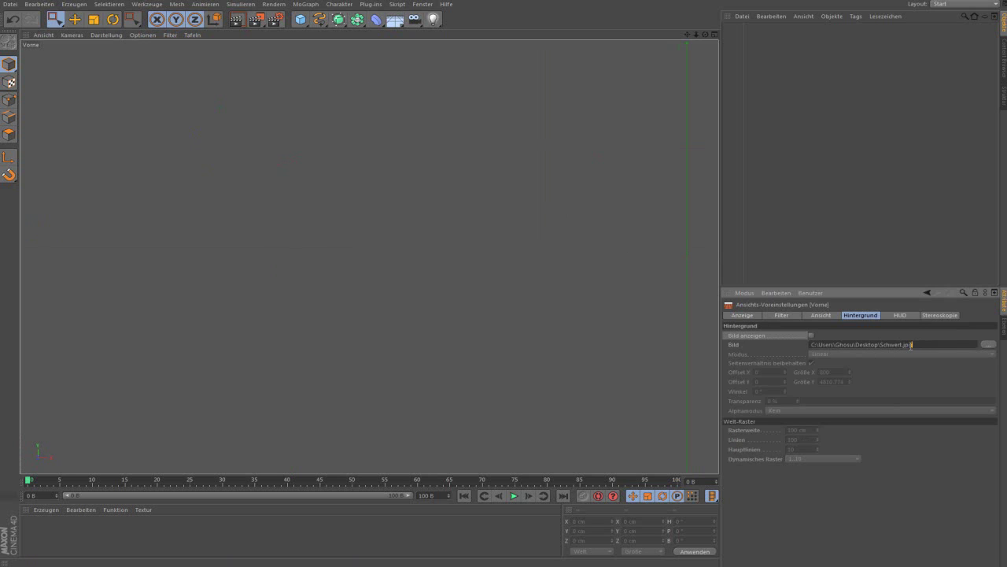
left_click(812, 335)
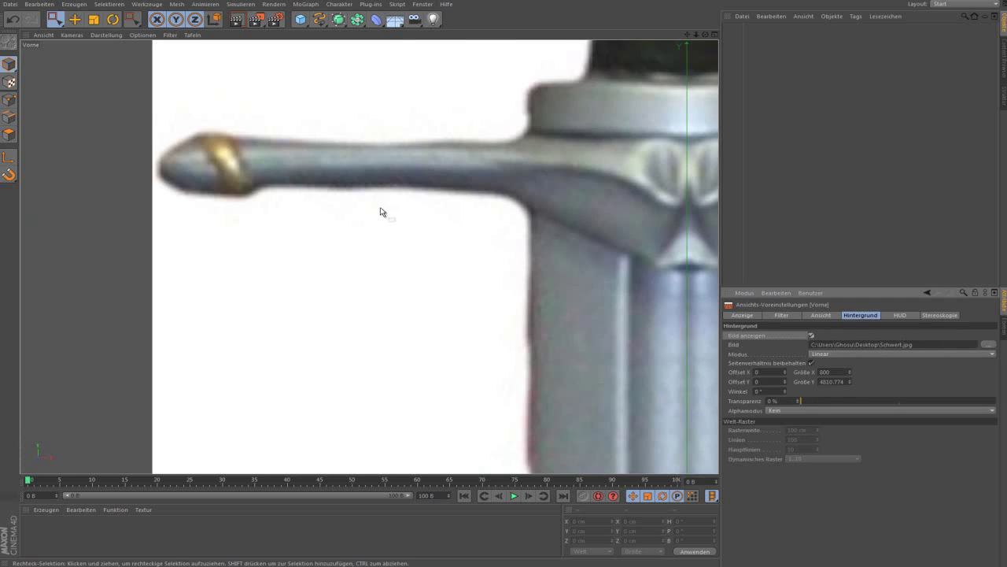
scroll(374, 204, "down", 5)
scroll(378, 200, "down", 3)
Frame the crossguard and upper blade in the front view and bring up the spline palette
scroll(360, 218, "down", 5)
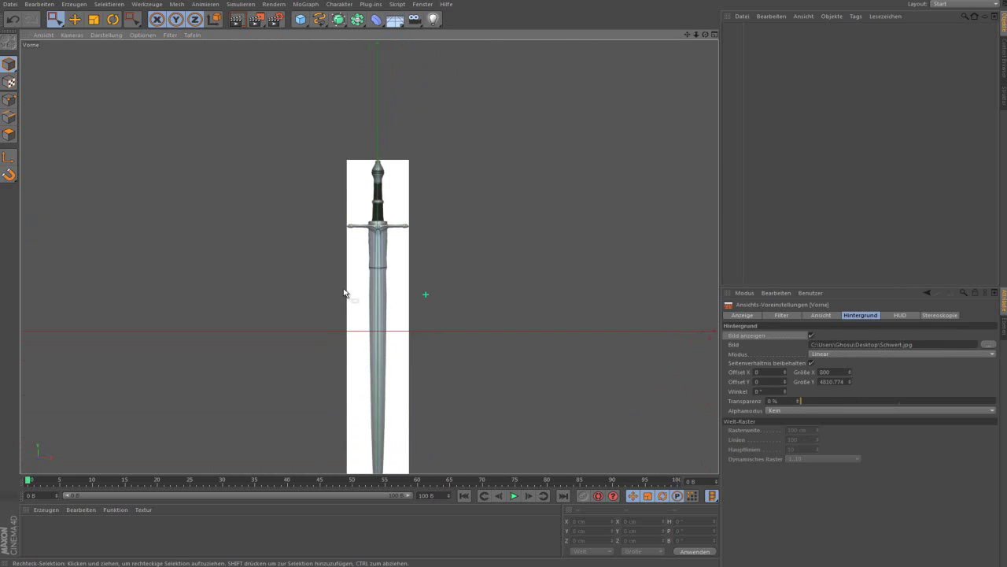
scroll(348, 292, "down", 4)
scroll(338, 353, "up", 3)
scroll(333, 315, "up", 2)
scroll(335, 318, "up", 1)
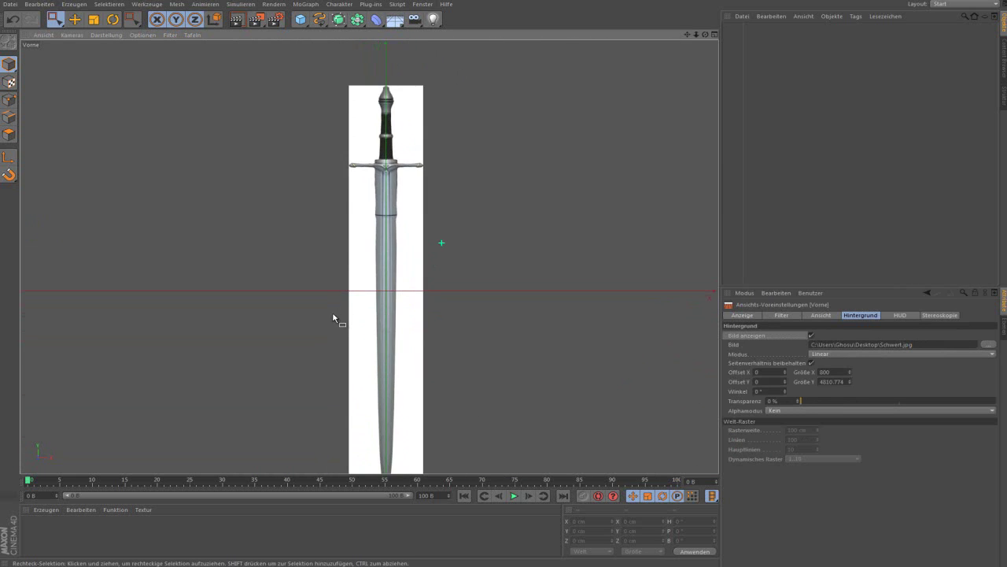
scroll(334, 339, "down", 3)
scroll(336, 400, "up", 2)
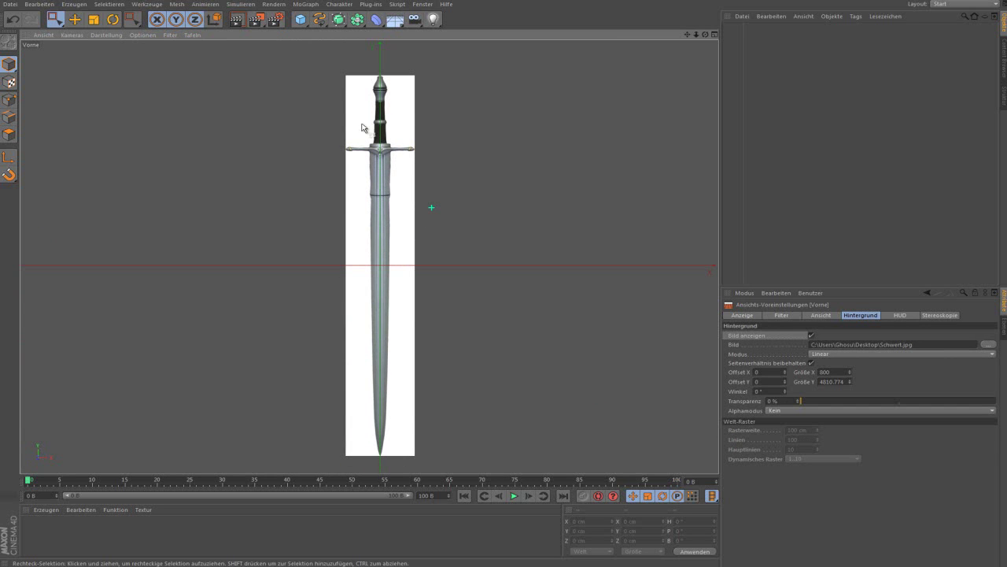
left_click_drag(328, 61, 373, 423)
scroll(399, 185, "up", 1)
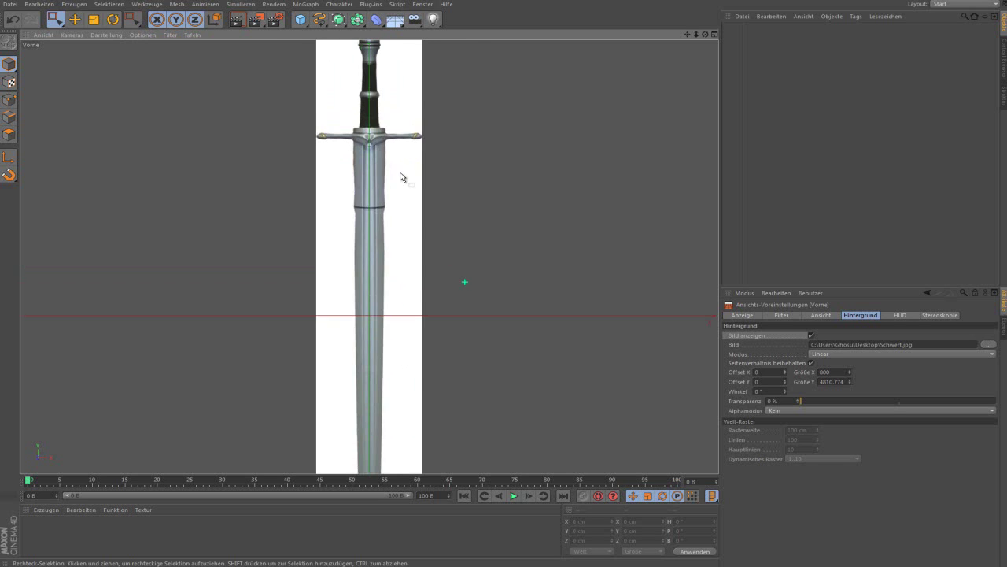
scroll(385, 168, "up", 2)
scroll(370, 164, "up", 2)
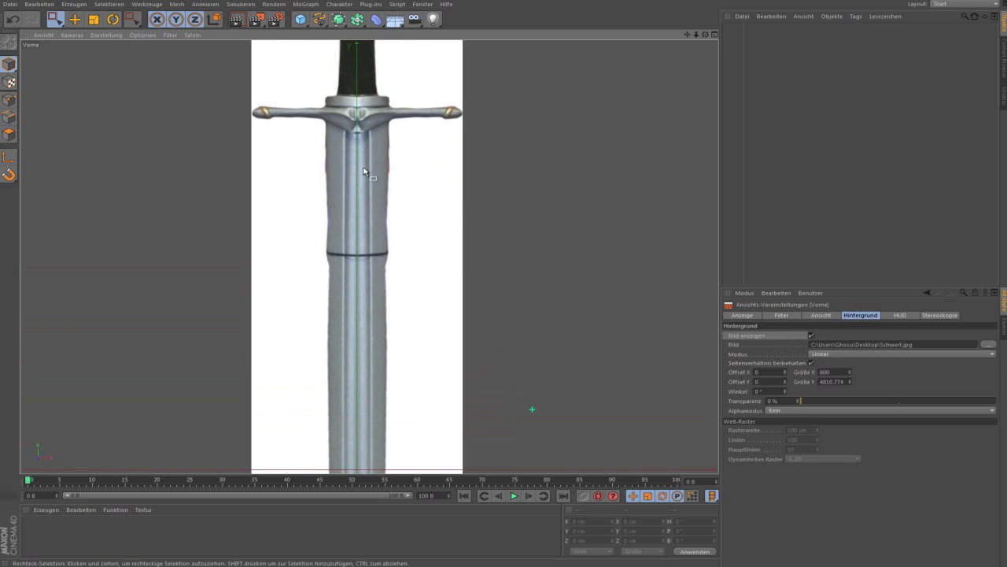
left_click(320, 19)
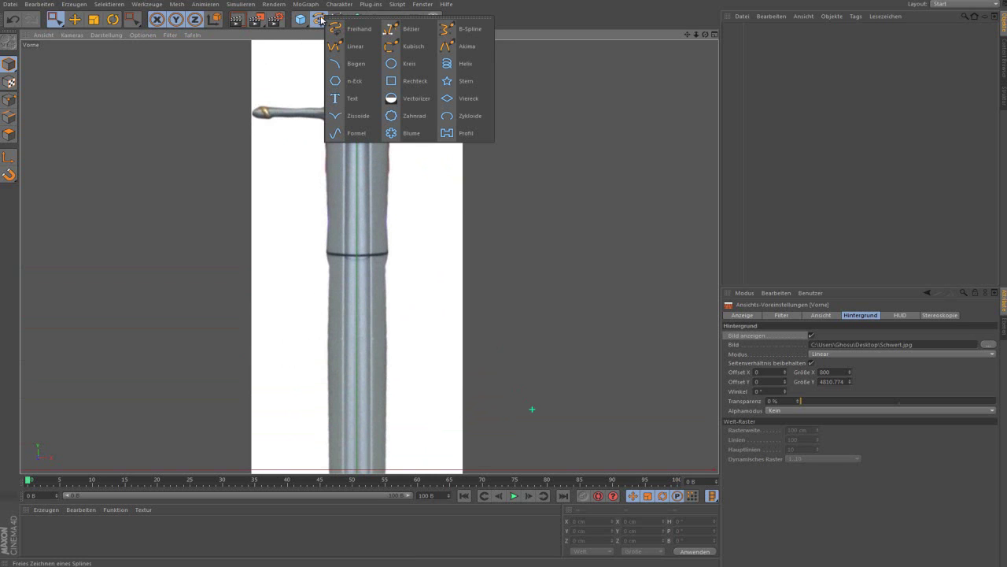
Create a six-sided n-Eck spline and make it editable
left_click(361, 82)
scroll(365, 230, "down", 1)
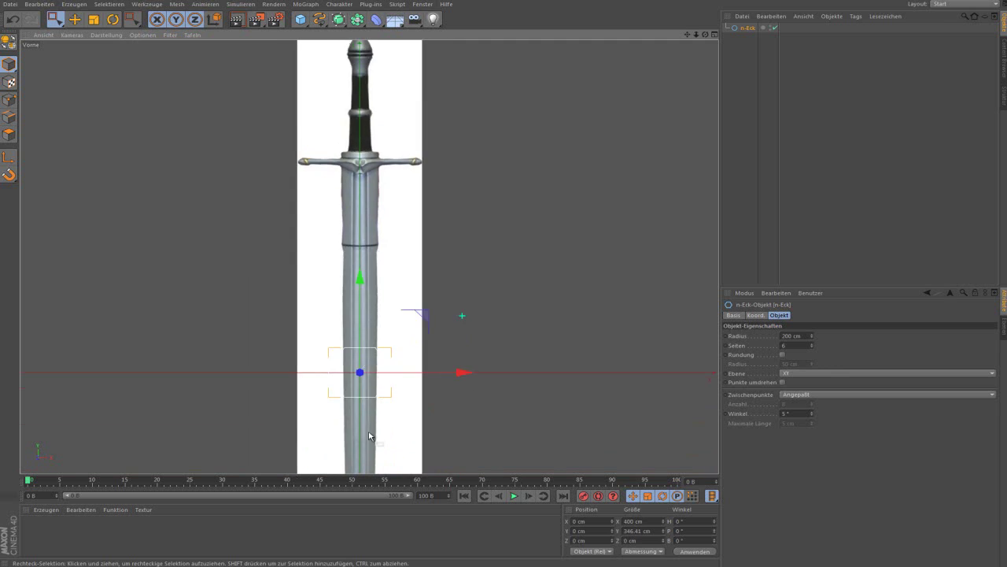
scroll(358, 379, "up", 2)
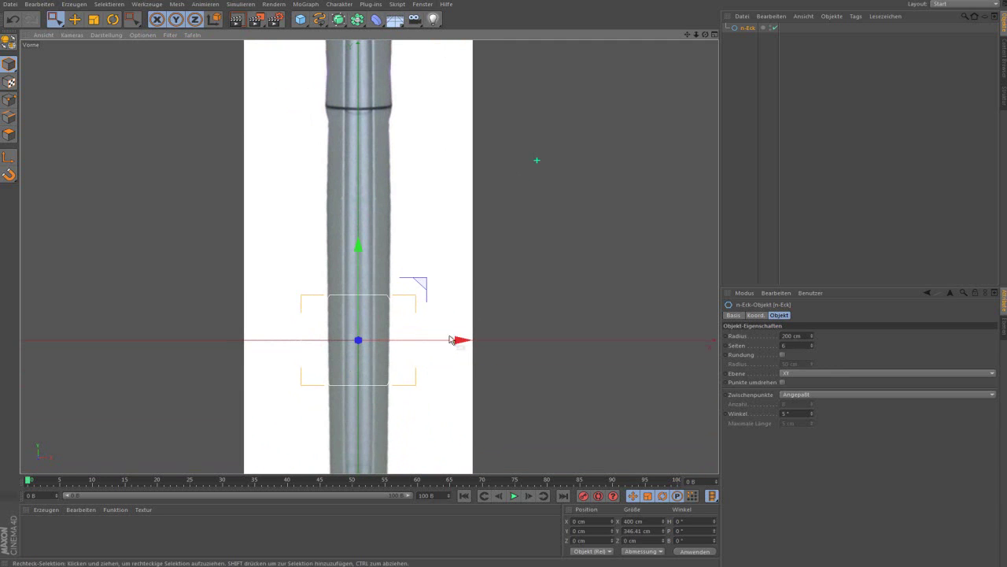
scroll(383, 353, "up", 1)
scroll(382, 353, "up", 1)
left_click(6, 41)
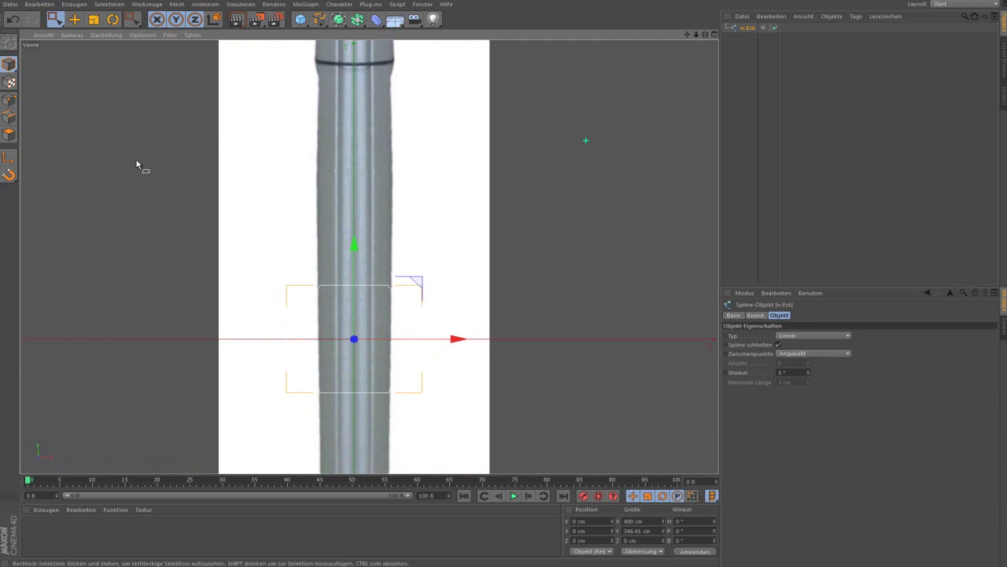
Flatten the n-Eck, scale it to about 69%, rotate it -90°, and move it below the crossguard
key("t")
left_click_drag(353, 244, 352, 318)
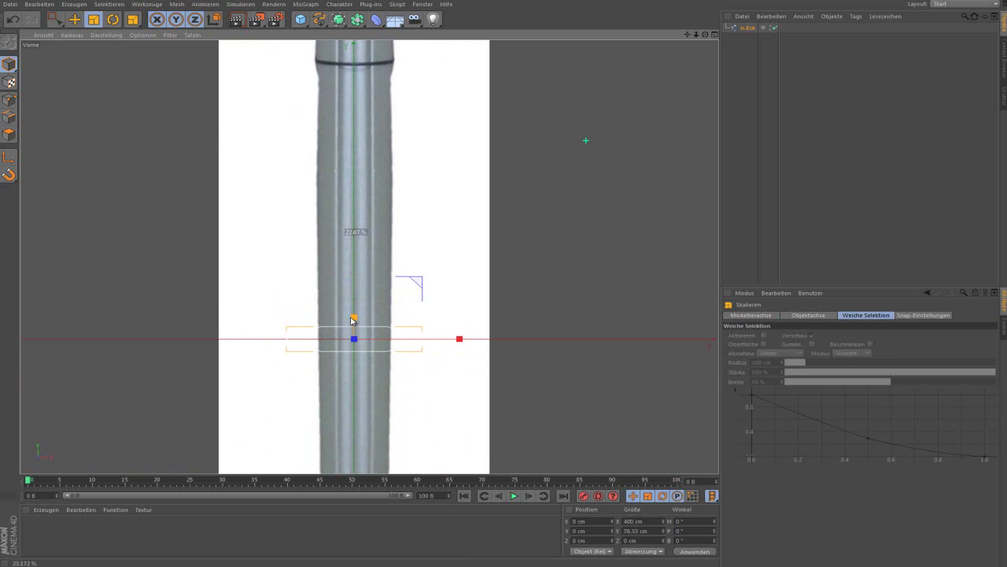
left_click_drag(549, 270, 353, 310)
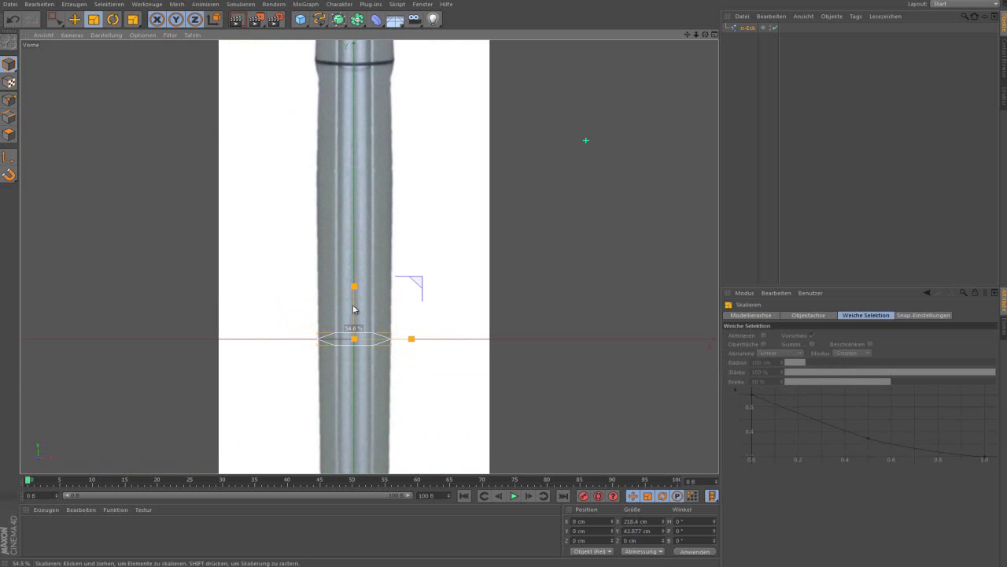
key("e")
key("r")
left_click_drag(360, 393, 351, 285)
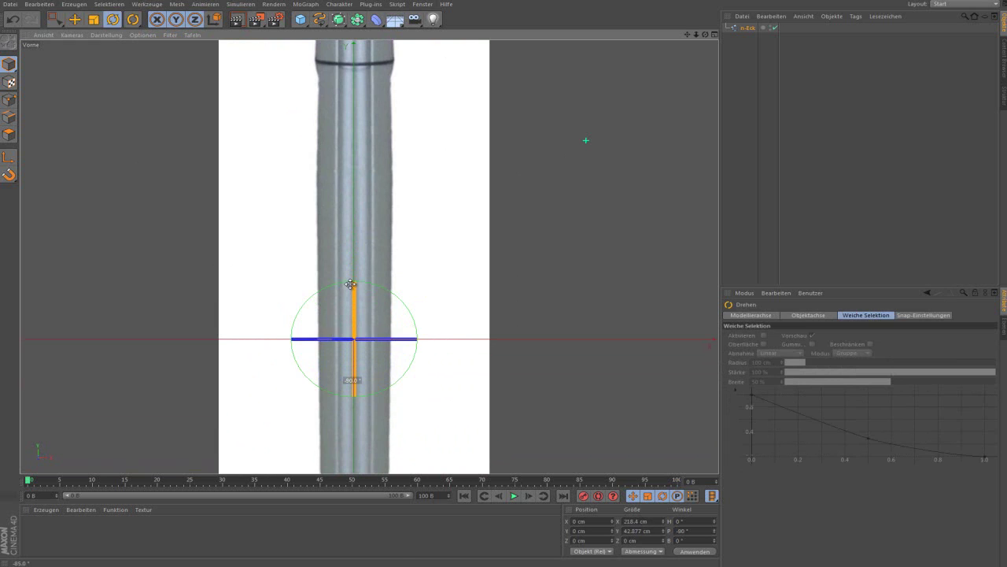
key("0")
scroll(347, 307, "down", 3)
scroll(347, 307, "down", 2)
mouse_move(351, 410)
left_mouse_down()
mouse_move(351, 247)
mouse_move(351, 289)
left_mouse_up()
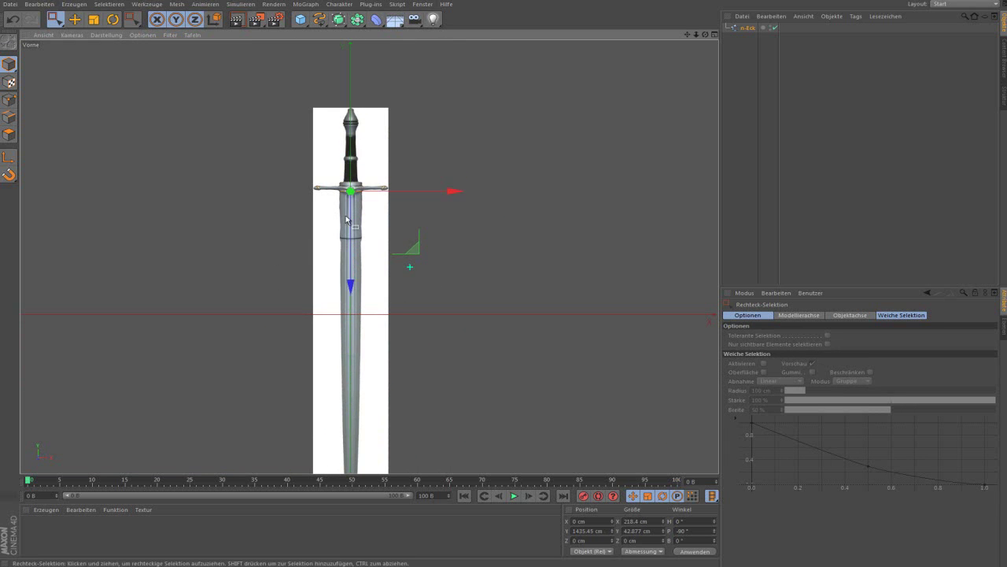
Duplicate the n-Eck further down the blade and shrink the copy to about 80%
scroll(343, 189, "up", 3)
scroll(343, 189, "up", 2)
scroll(353, 169, "up", 2)
scroll(353, 168, "up", 1)
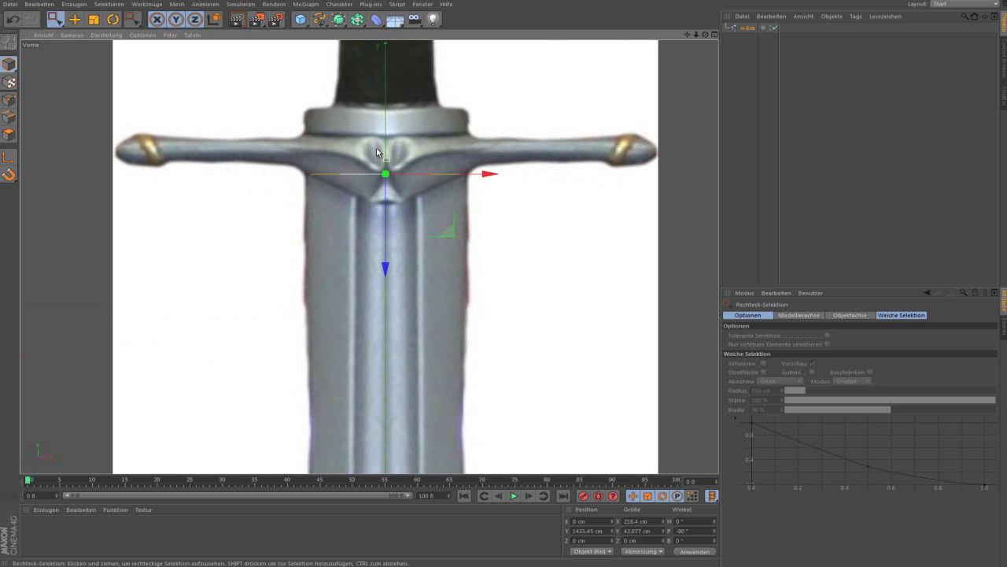
key("t")
key("0")
scroll(425, 158, "down", 2)
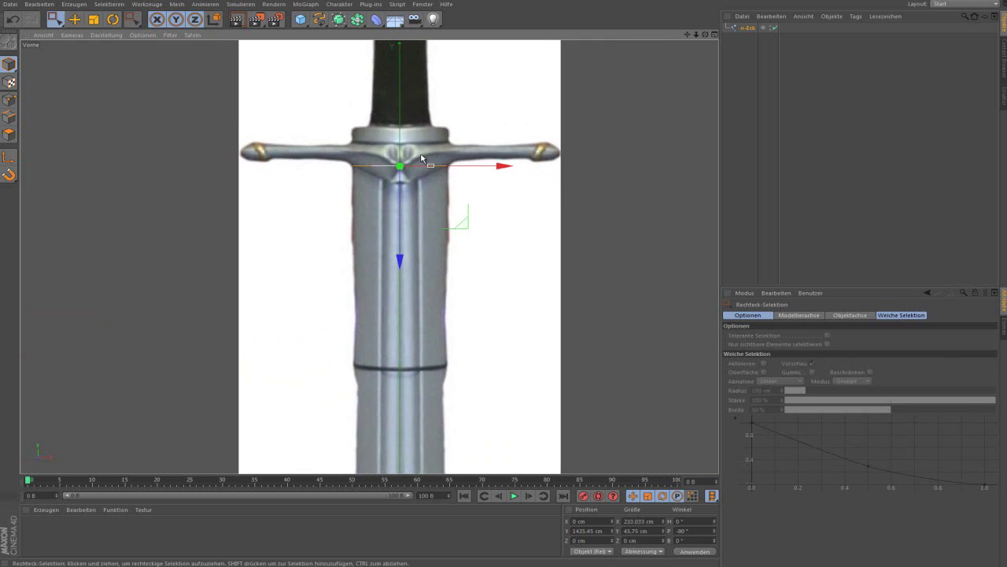
scroll(425, 157, "down", 1)
key("ctrl+c")
key("ctrl+v")
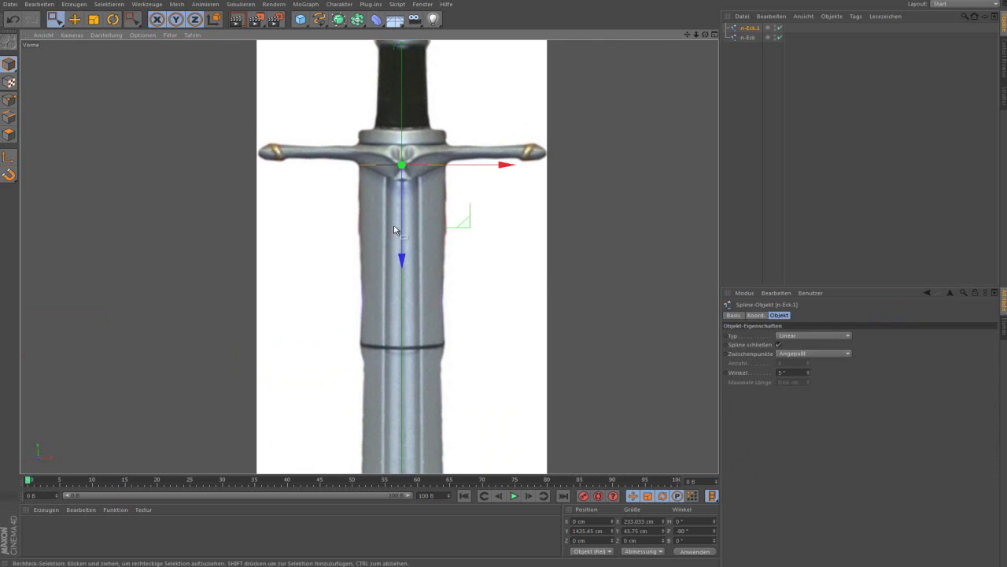
scroll(391, 235, "down", 3)
left_click_drag(400, 293, 395, 452)
scroll(399, 447, "down", 2)
scroll(398, 448, "down", 1)
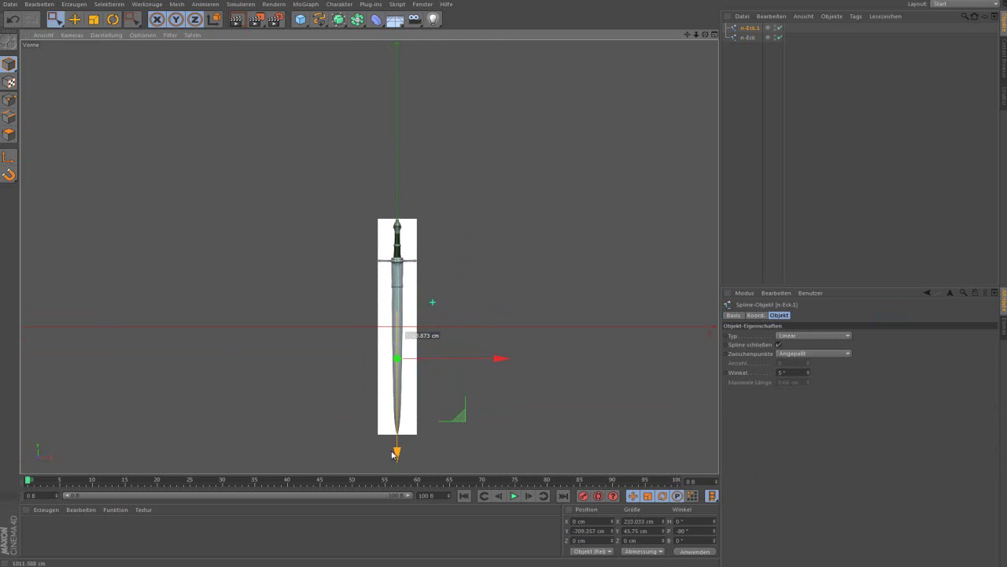
scroll(396, 396, "up", 2)
scroll(405, 360, "up", 3)
scroll(405, 359, "up", 4)
key("t")
left_click_drag(560, 287, 492, 298)
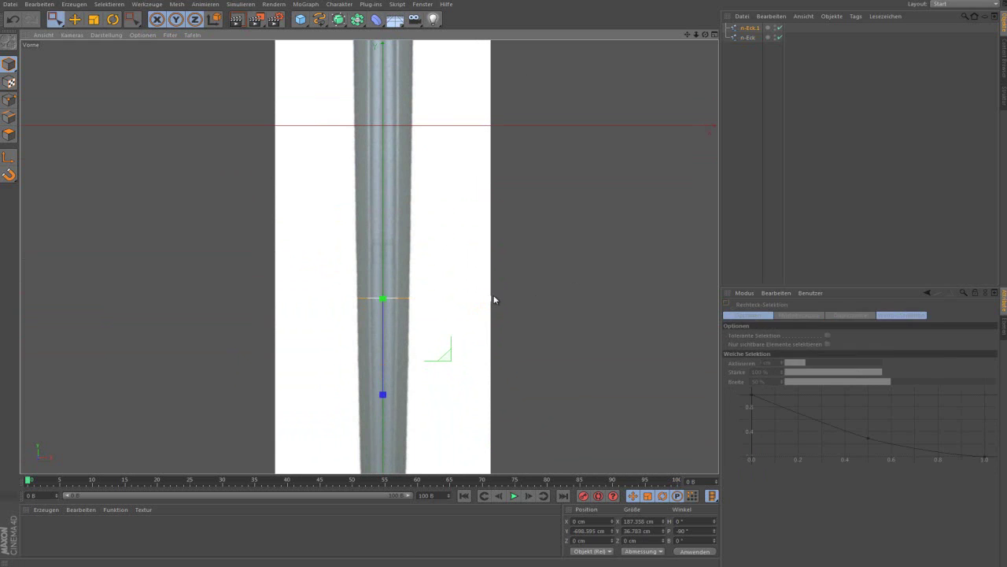
Add another copy lower toward the tip, scaled to about 76%
key("ctrl+c")
key("ctrl+v")
key("0")
scroll(486, 268, "down", 4)
scroll(472, 314, "down", 3)
left_click_drag(453, 352, 451, 408)
scroll(461, 341, "up", 3)
scroll(460, 341, "up", 2)
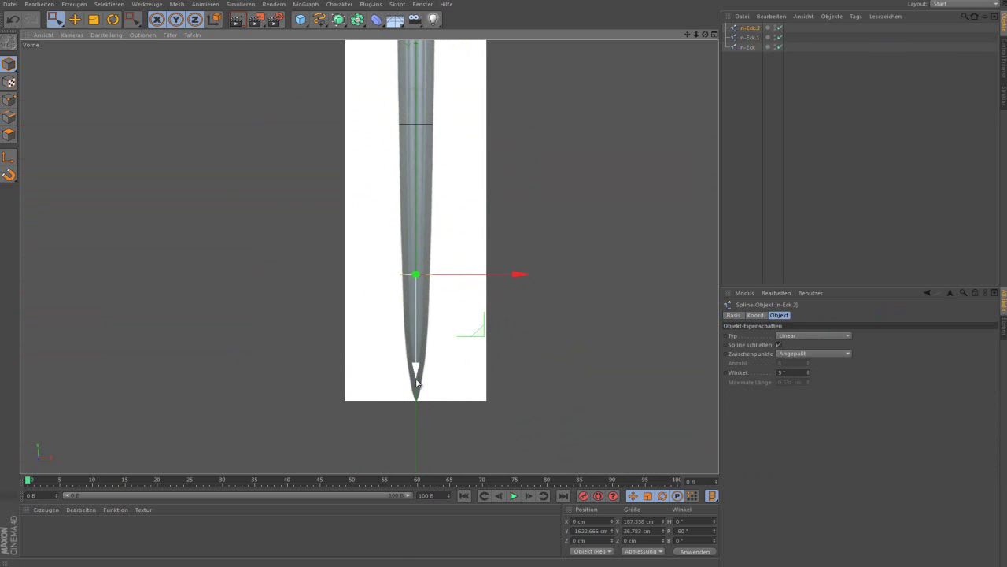
left_click_drag(419, 377, 420, 381)
key("t")
mouse_move(529, 237)
left_mouse_down()
mouse_move(458, 261)
mouse_move(473, 261)
left_mouse_up()
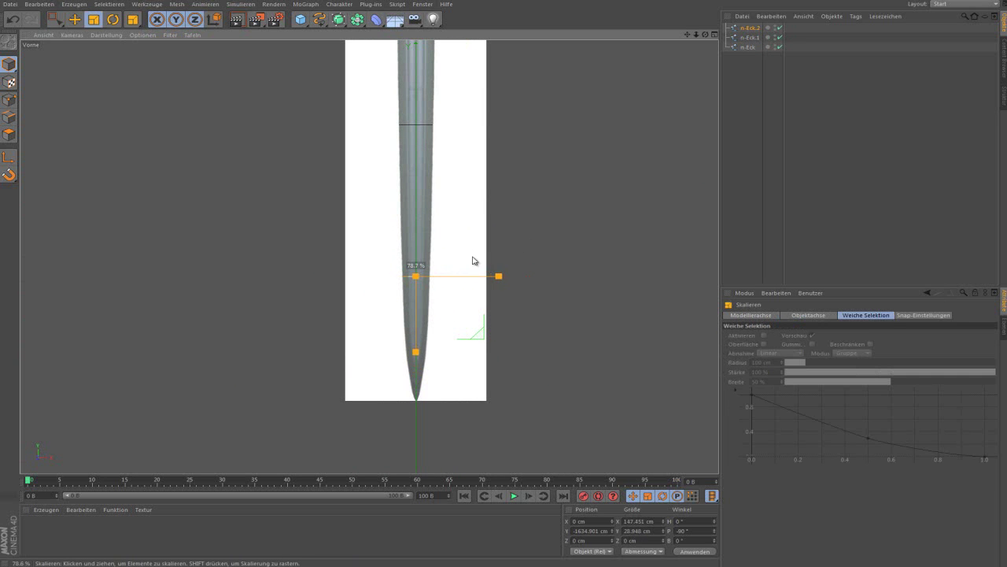
Add a further copy near the tip, scaled to about 78%
key("ctrl+c")
key("ctrl+v")
left_click_drag(416, 369, 408, 446)
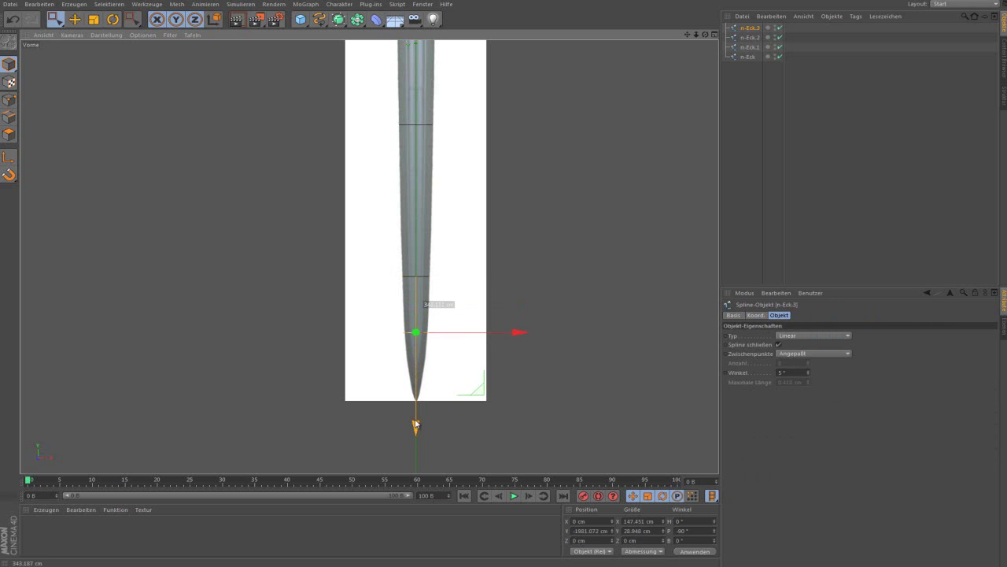
key("t")
left_click_drag(538, 286, 453, 307)
Copy the last section to the blade tip and shrink it to about 7.6%
key("0")
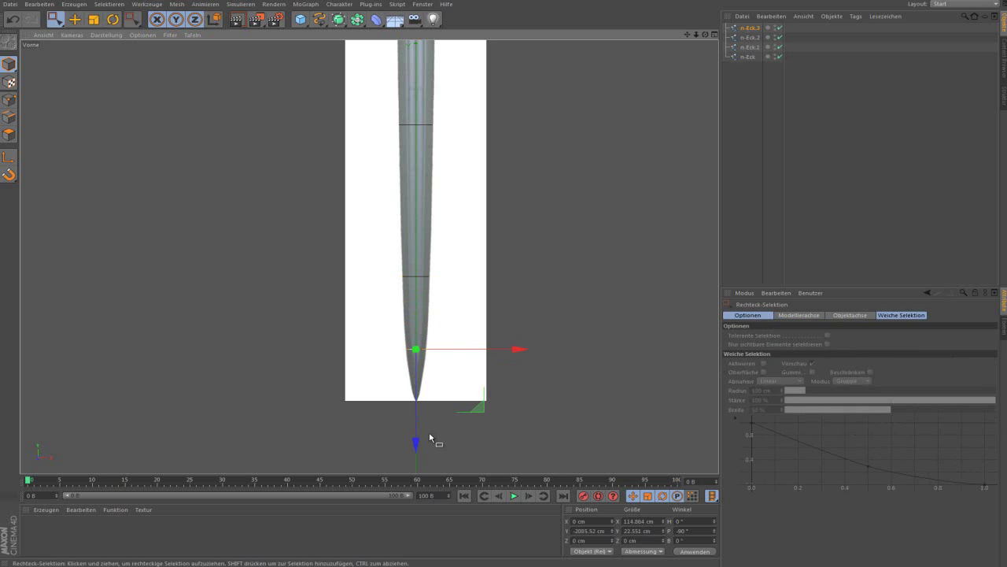
left_click_drag(416, 443, 417, 495, "ctrl")
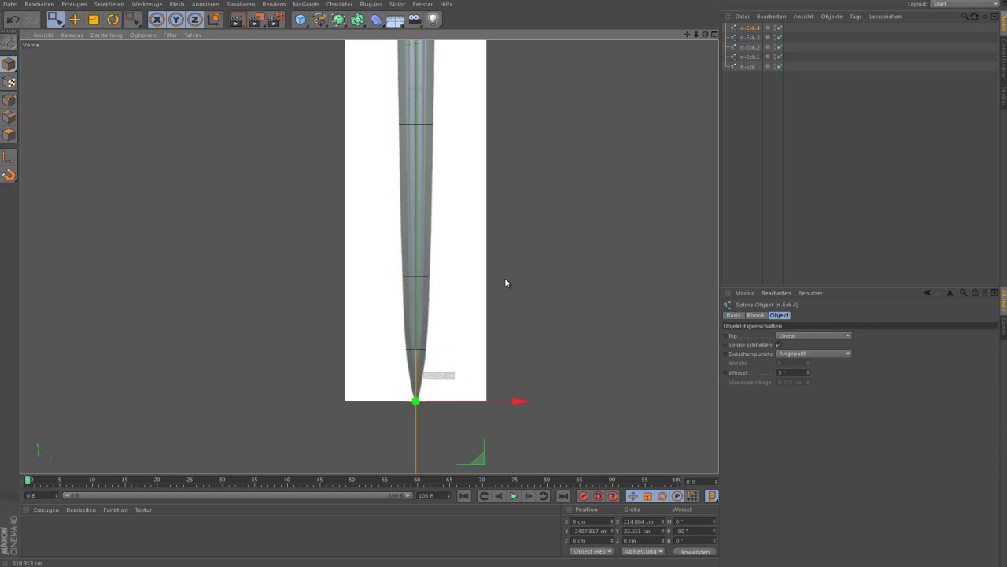
key("t")
left_click_drag(524, 324, 99, 320)
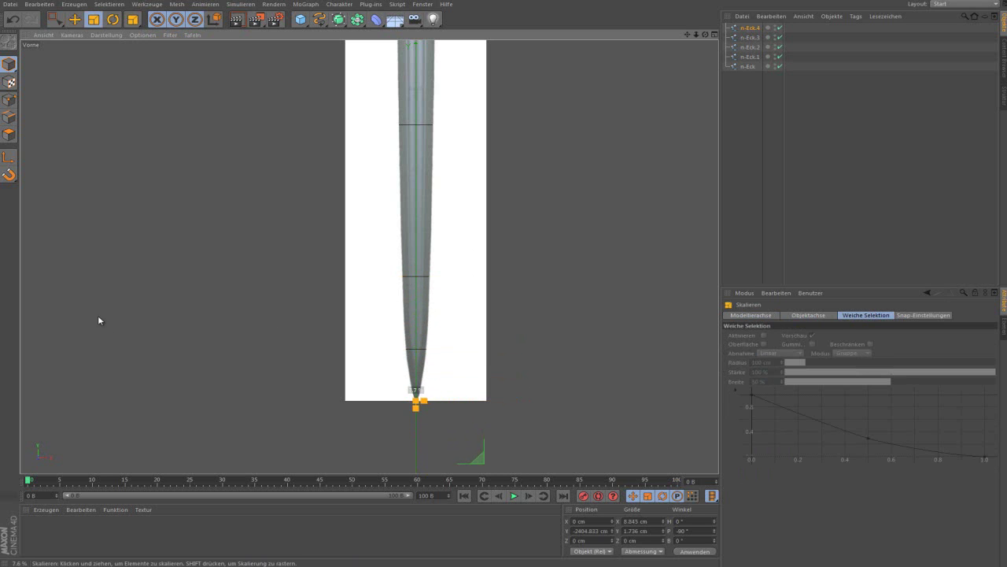
Maximize the perspective view and step through the five n-Eck cross-sections
key("0")
middle_click(385, 226)
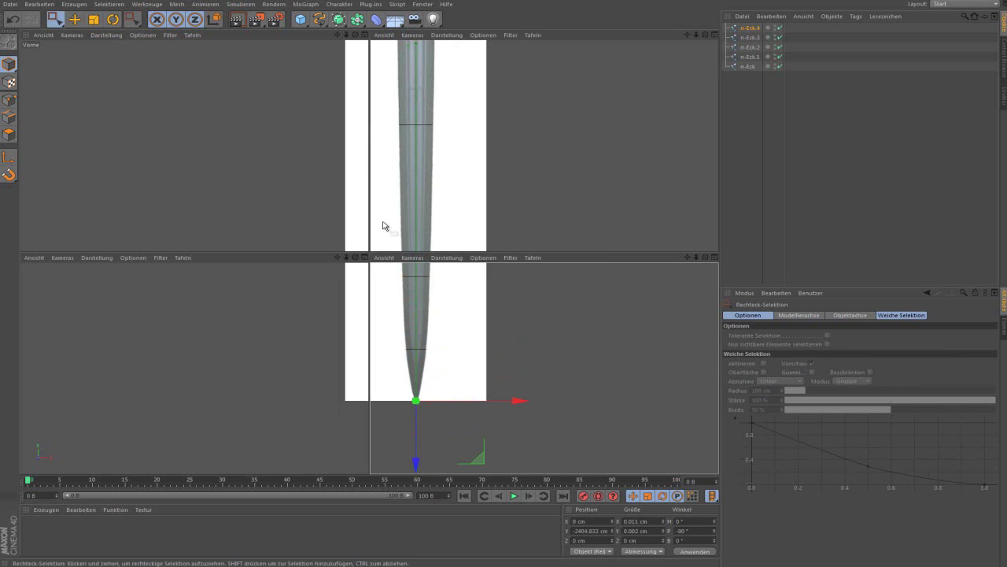
left_click(248, 178)
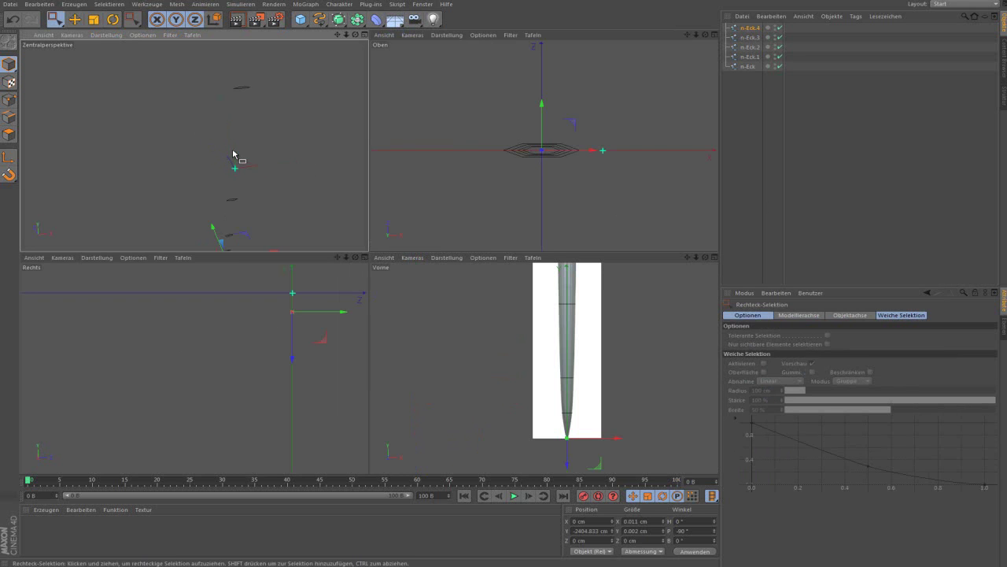
middle_click(233, 154)
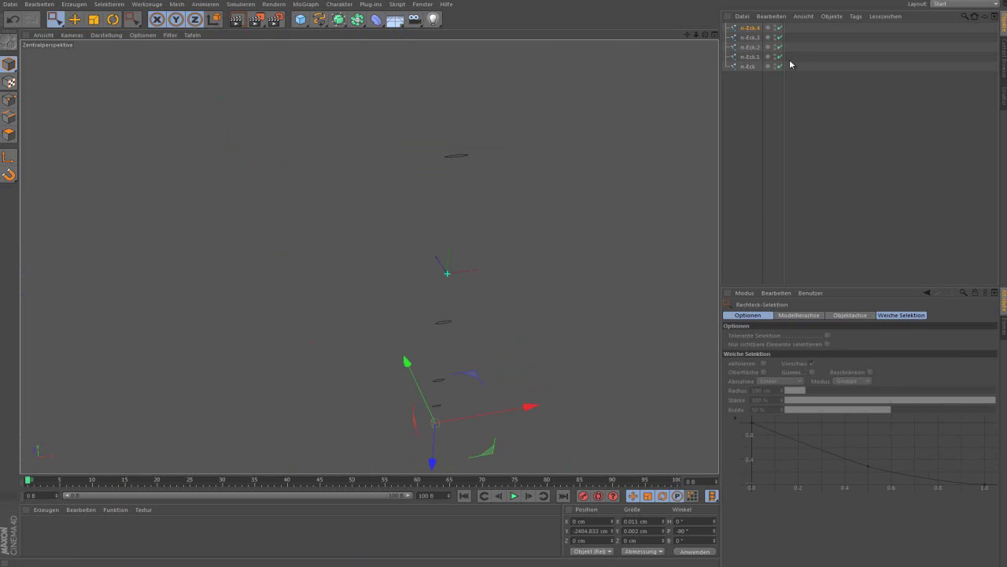
left_click(748, 32)
left_click(747, 37)
left_click(748, 47)
left_click(748, 56)
left_click(748, 66)
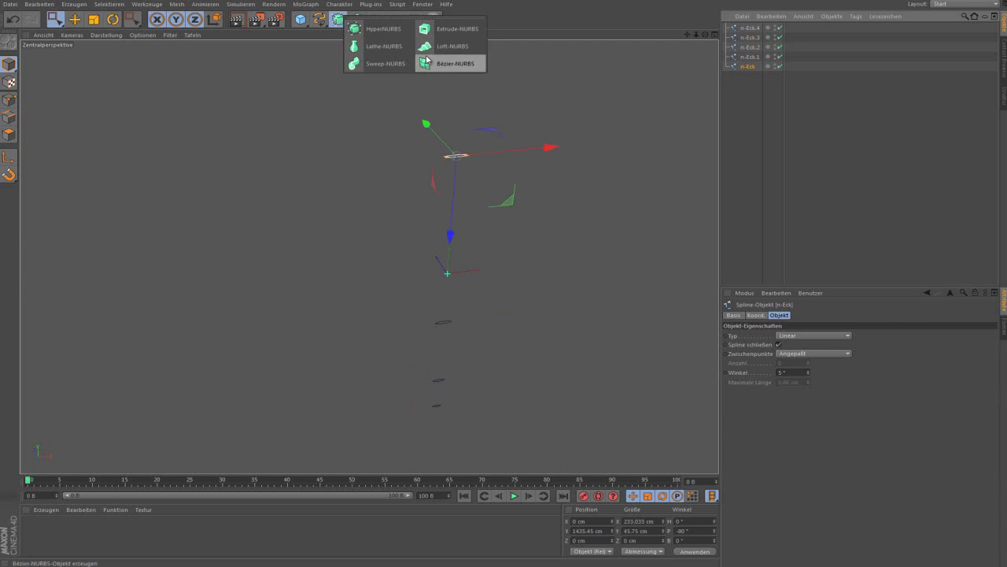
Create a Loft-NURBS and place all five n-Eck splines inside it
left_click_drag(338, 19, 449, 45)
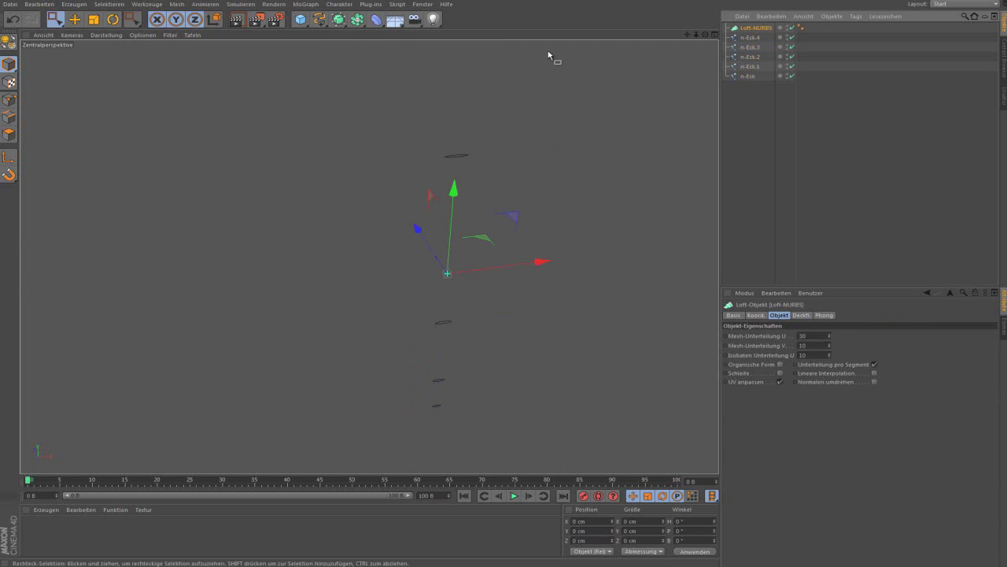
left_click(760, 84)
left_click(750, 75)
left_click(749, 38, "shift")
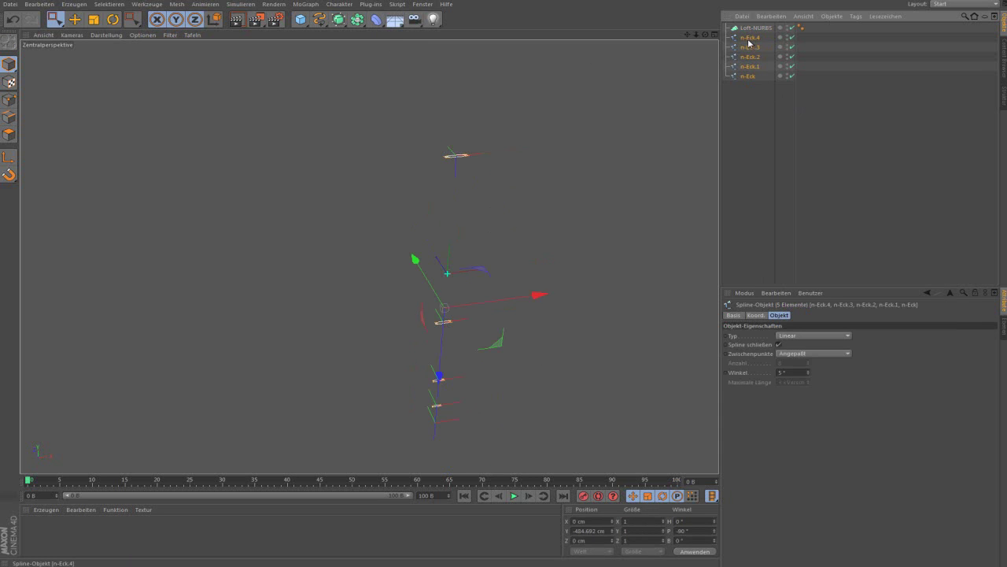
left_click_drag(751, 30, 752, 30)
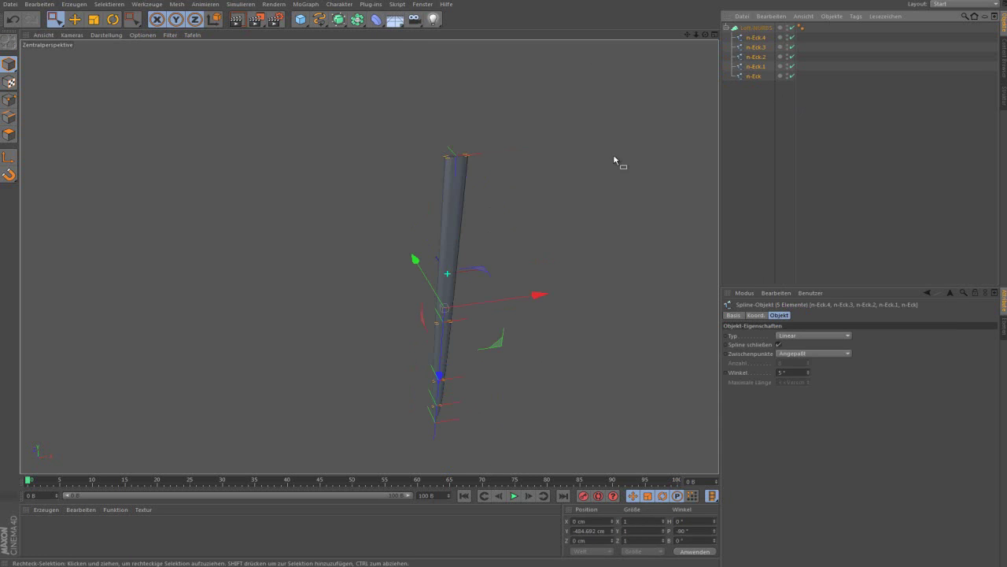
mouse_move(432, 274)
left_mouse_down("alt")
mouse_move(590, 276)
mouse_move(444, 223)
mouse_move(317, 212)
mouse_move(518, 261)
mouse_move(488, 312)
mouse_move(470, 268)
left_mouse_up("alt")
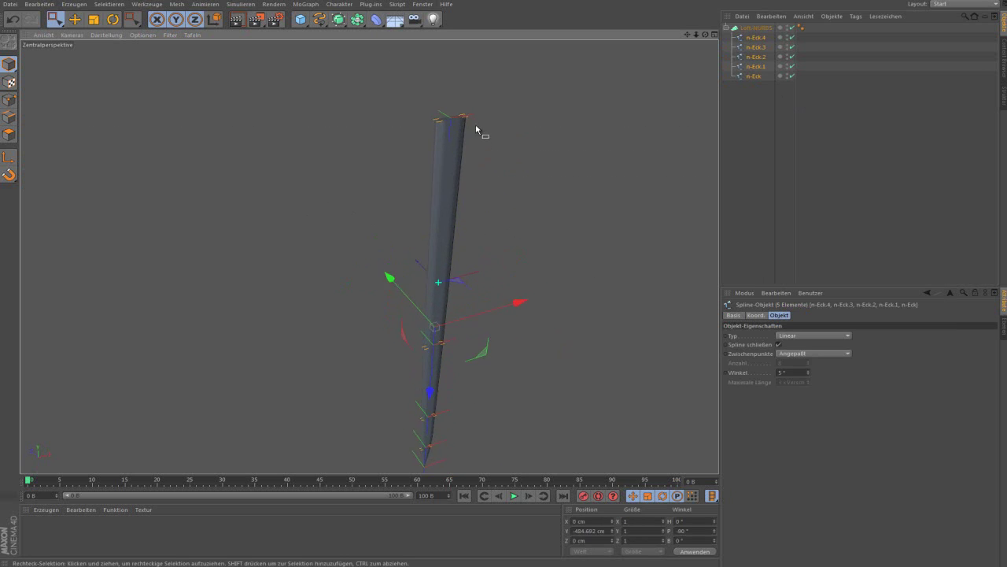
Enlarge the top n-Eck cross-section to about 130% and review the lofted blade
left_click(754, 75)
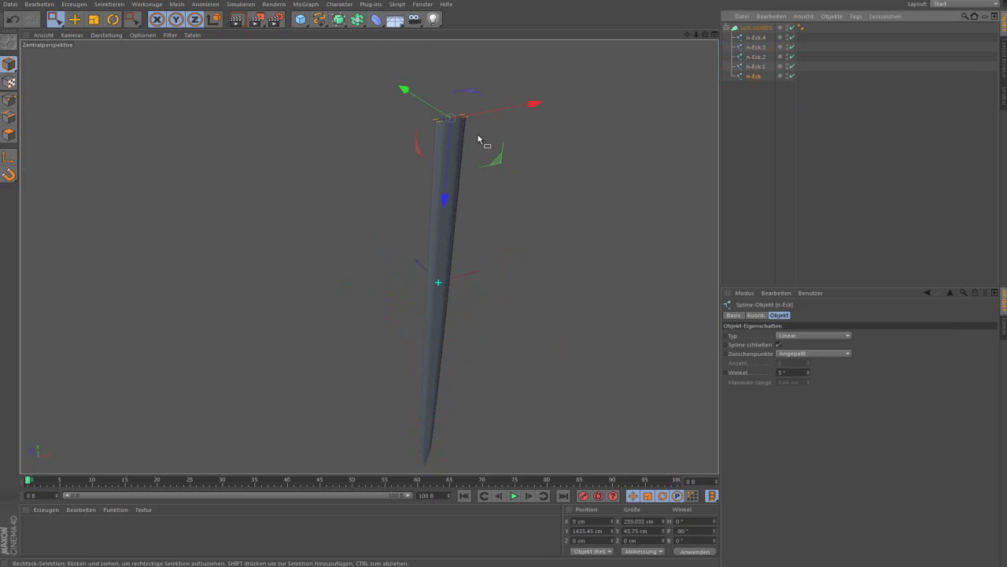
key("t")
mouse_move(443, 207)
left_mouse_down()
mouse_move(443, 218)
mouse_move(443, 196)
left_mouse_up()
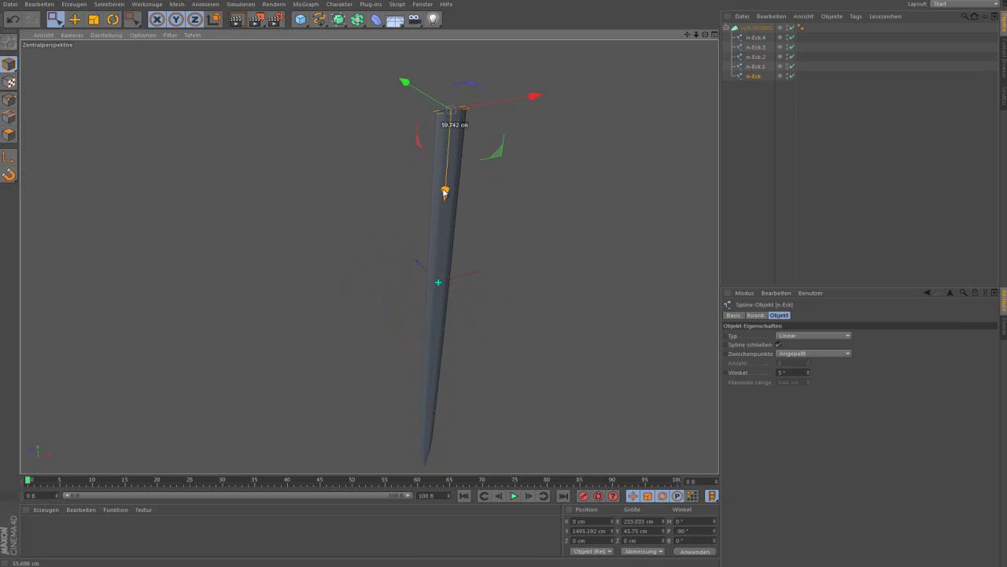
key("0")
left_click(552, 141)
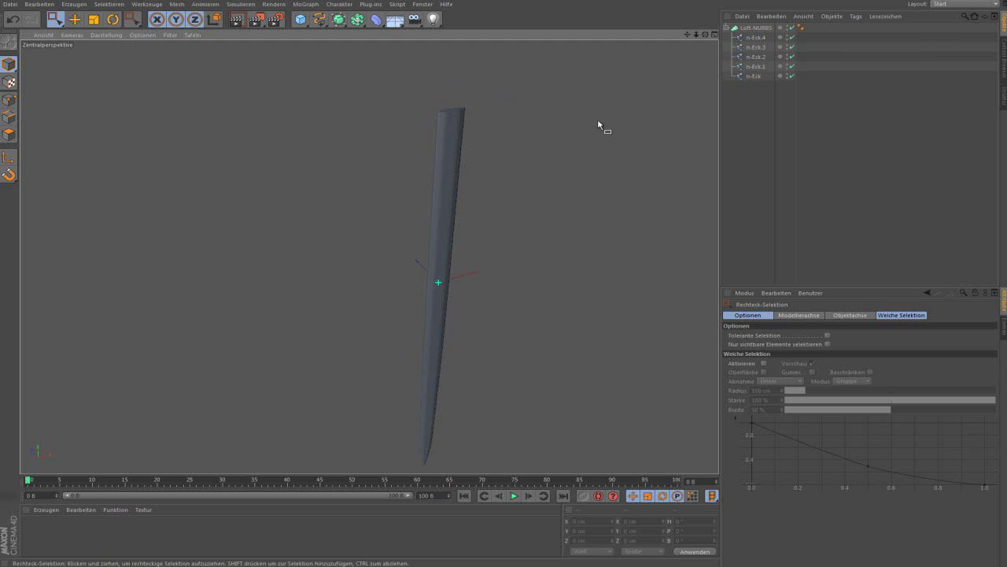
left_click(753, 77)
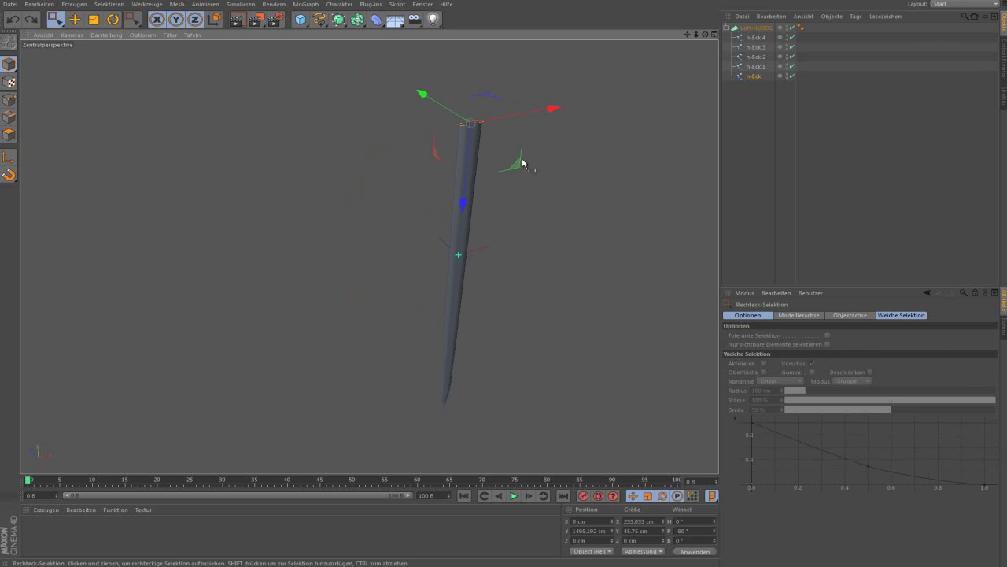
middle_click(564, 178)
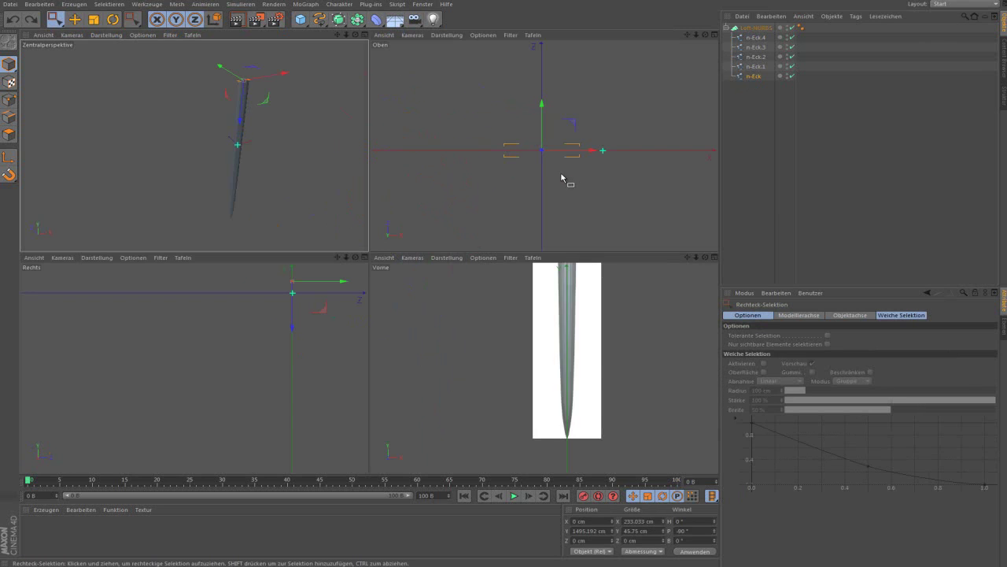
middle_click(290, 100)
left_click(765, 30)
mouse_move(652, 86)
left_mouse_down("alt")
mouse_move(475, 163)
mouse_move(632, 126)
mouse_move(411, 130)
mouse_move(406, 114)
mouse_move(454, 124)
left_mouse_up("alt")
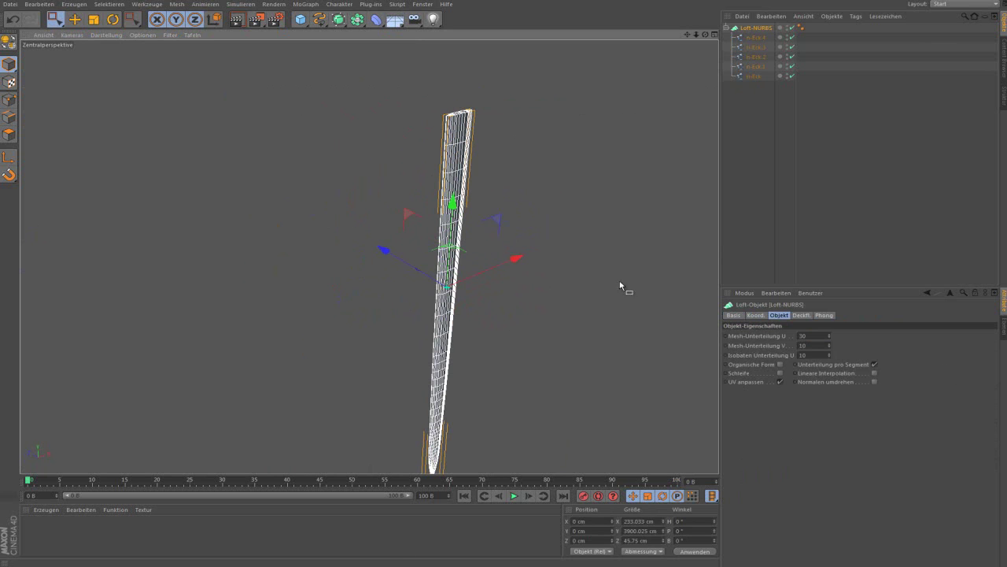
Set the Loft-NURBS Mesh-Unterteilung to U 10 and V 3
left_click(820, 336)
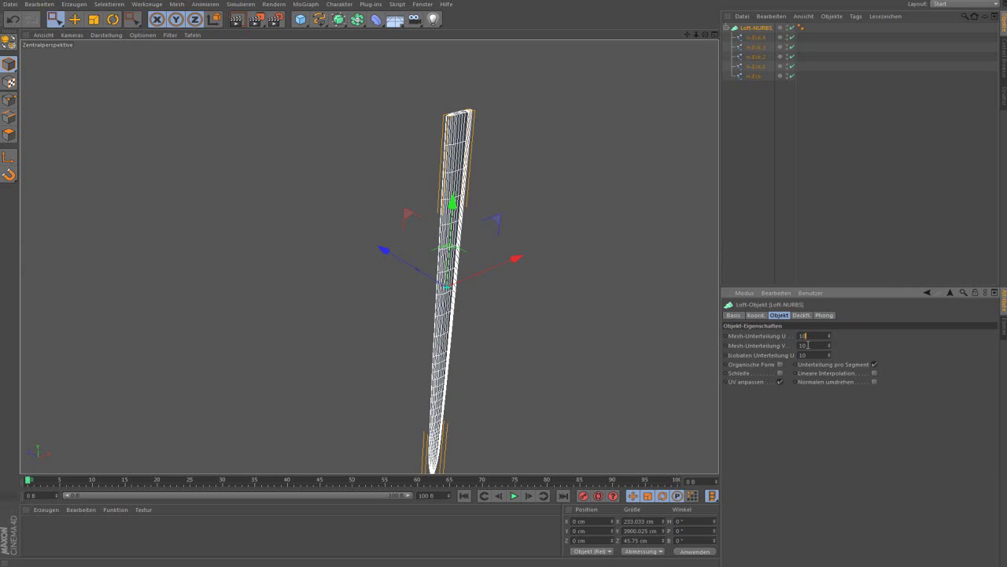
key("Tab")
type("3")
key("Tab")
type("3")
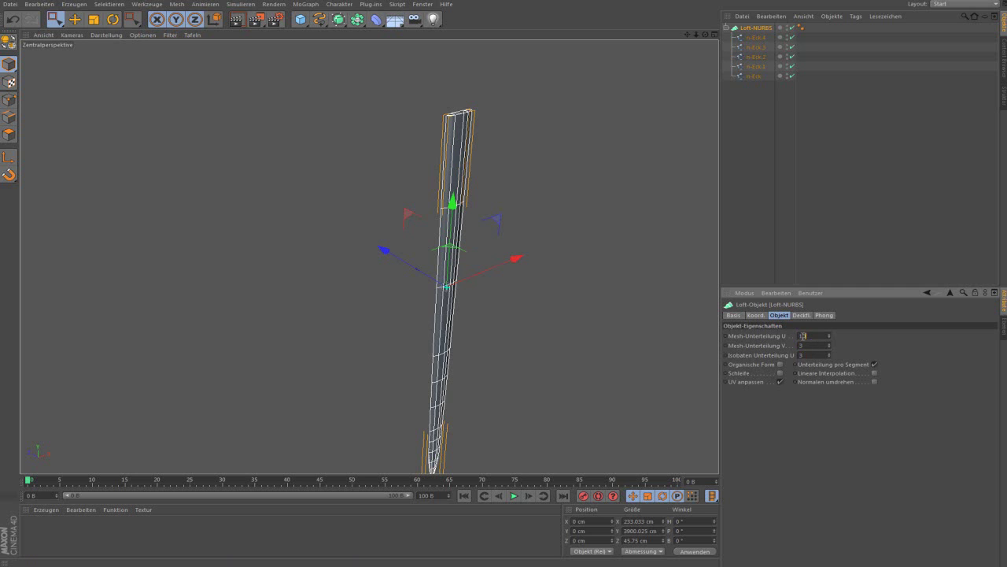
type("20")
key("Return")
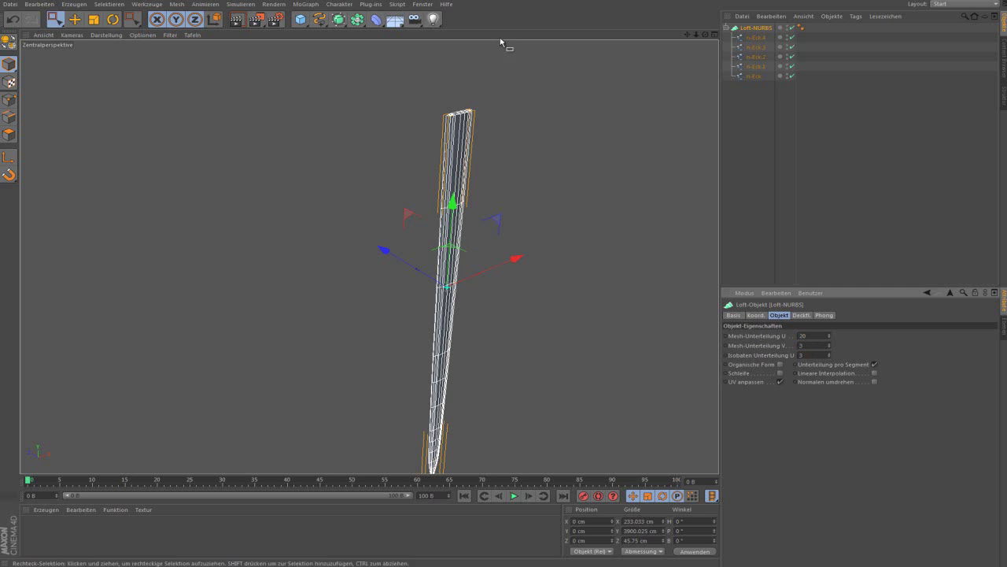
type("10")
key("Return")
Test-render the blade with Ctrl+R, then return to four views
mouse_move(538, 195)
left_mouse_down("alt")
mouse_move(433, 163)
mouse_move(476, 160)
left_mouse_up("alt")
key("ctrl+r")
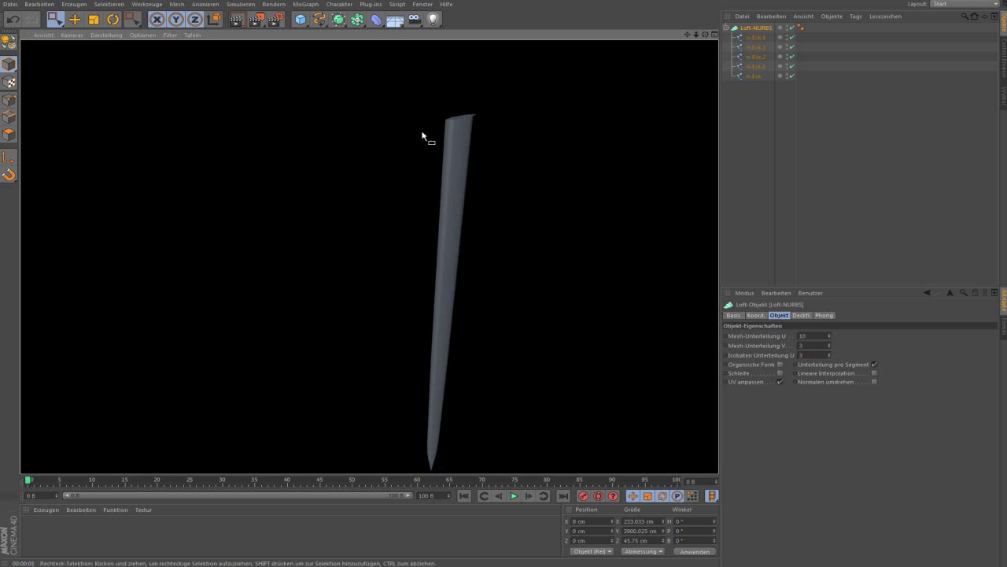
left_click(486, 186, "alt")
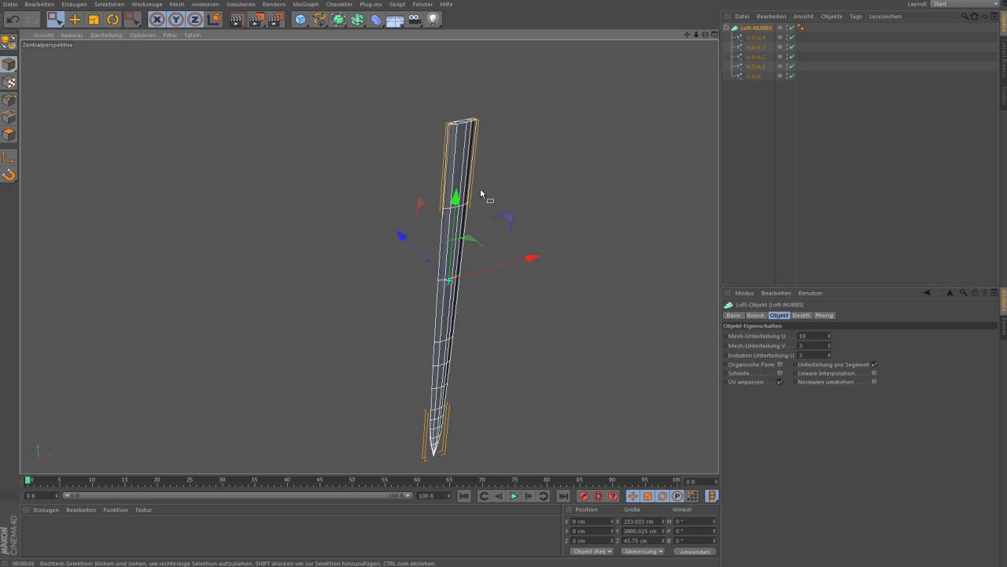
middle_click(480, 201)
Add an n-Eck spline at the blade and set it to 3 sides
middle_click(517, 346)
scroll(513, 328, "down", 3)
scroll(427, 140, "up", 2)
scroll(427, 140, "up", 1)
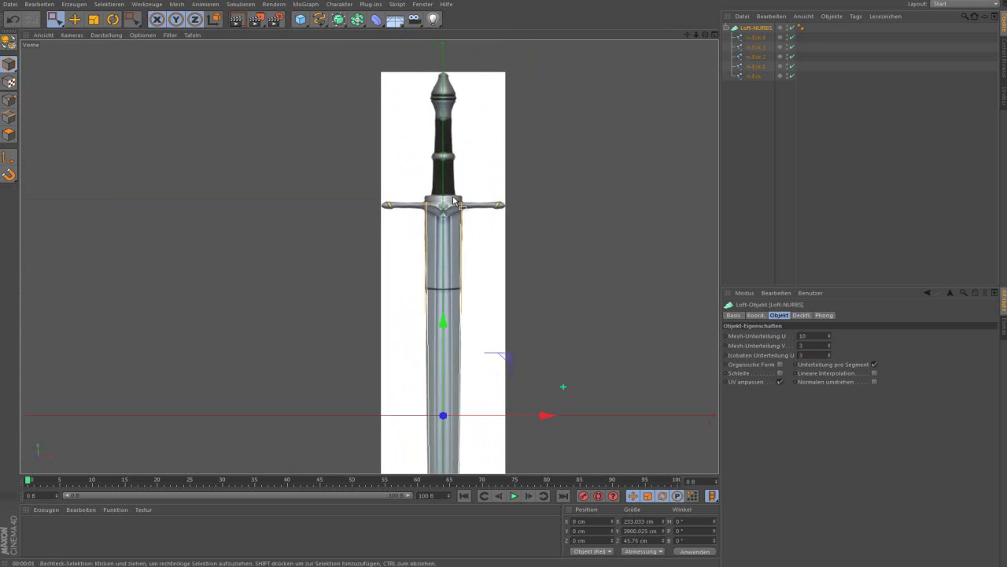
scroll(433, 181, "up", 2)
scroll(440, 225, "up", 2)
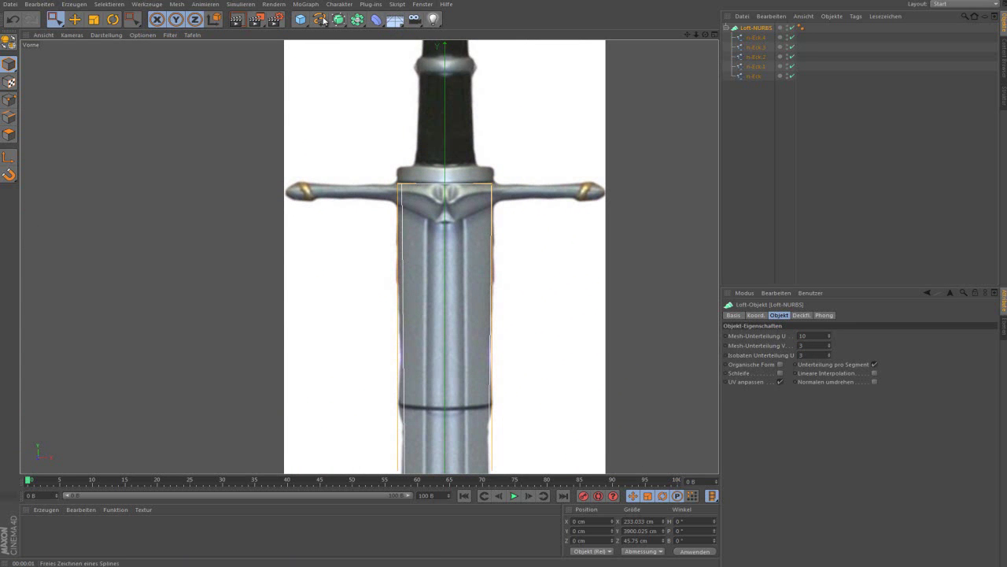
left_click_drag(323, 19, 363, 84)
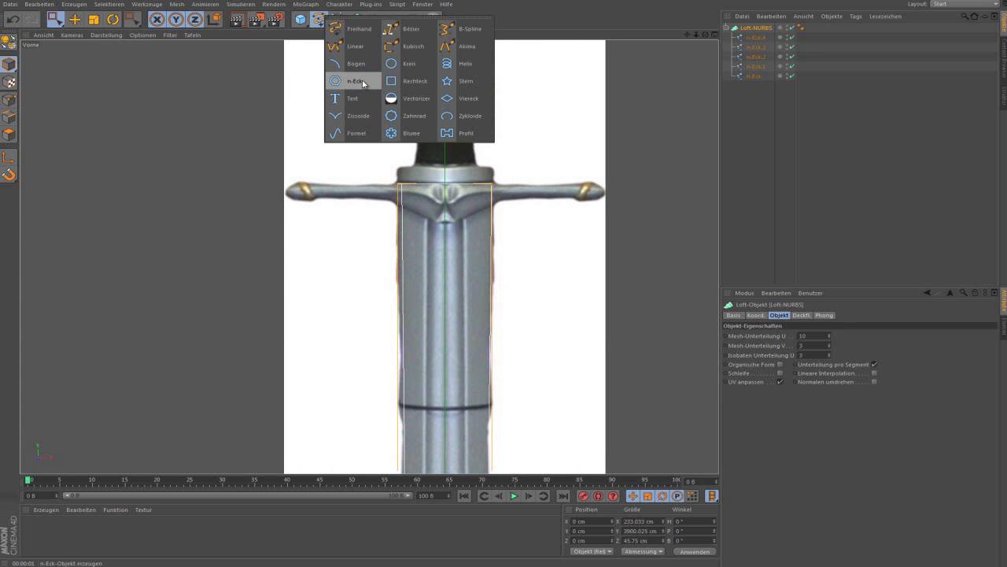
left_click(362, 84)
left_click(784, 345)
type("3")
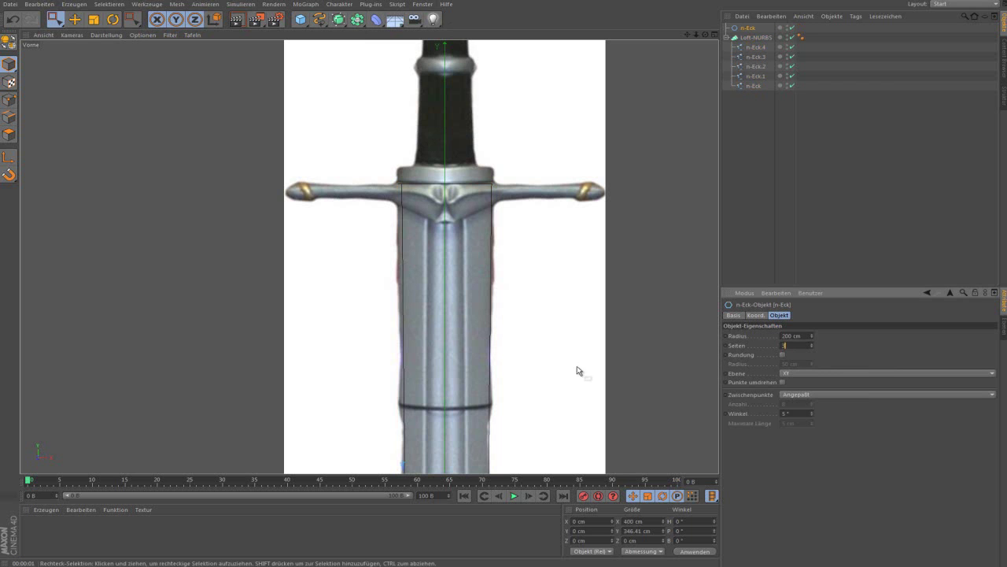
Rotate the triangular n-Eck to -90° heading and 90° bank
middle_click(424, 302)
middle_click(266, 197)
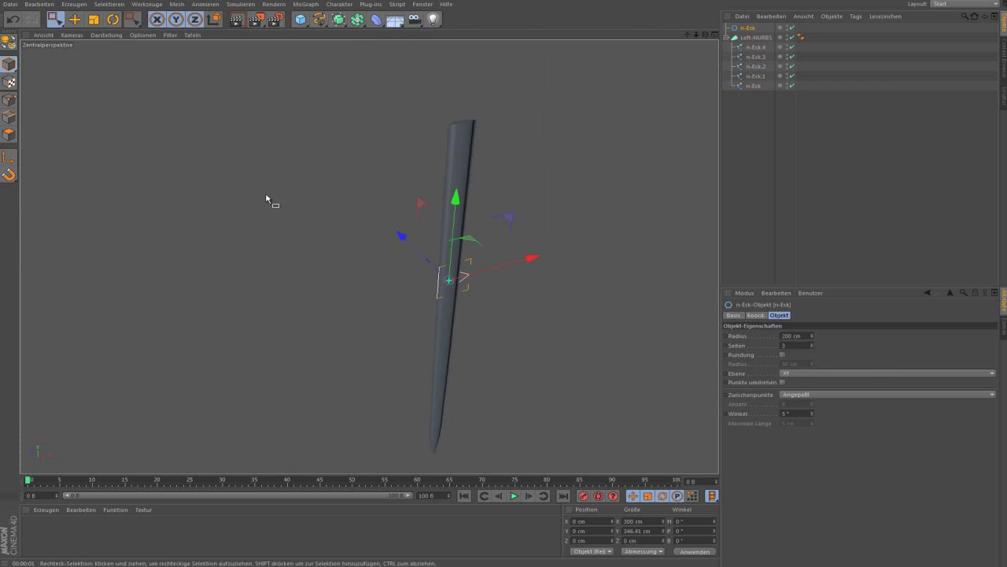
scroll(439, 293, "up", 3)
scroll(439, 293, "up", 1)
key("r")
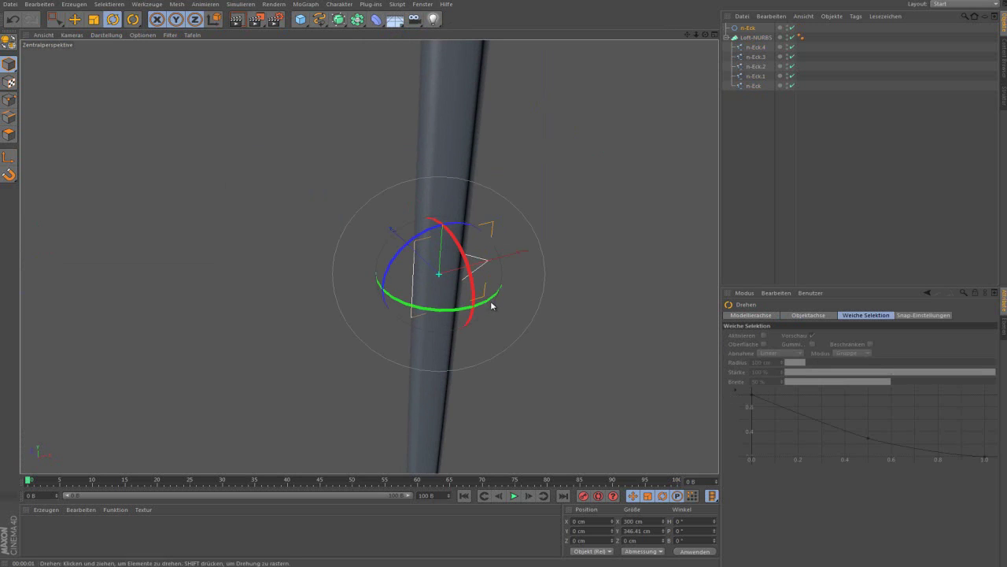
left_click_drag(491, 305, 367, 321)
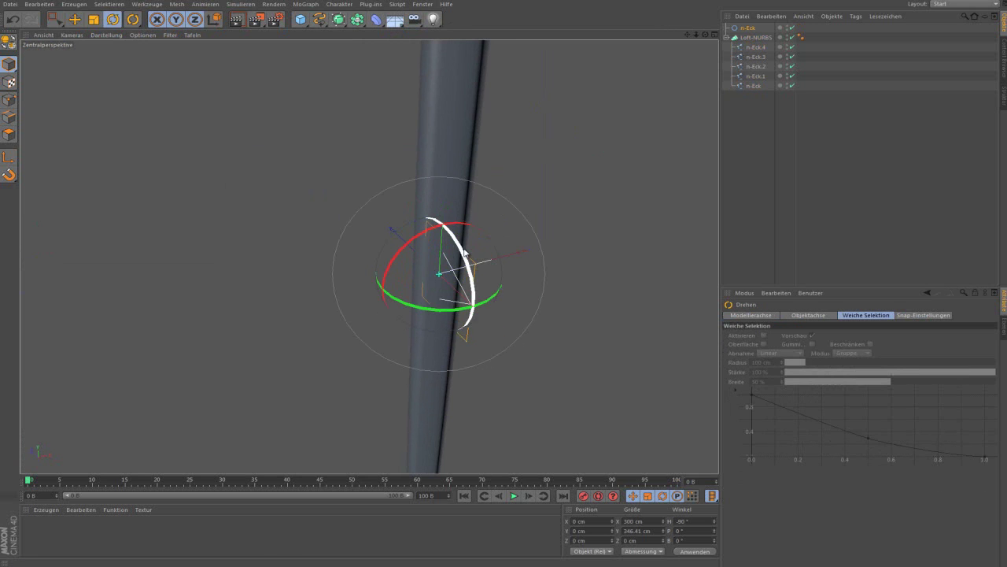
left_click_drag(463, 250, 463, 319)
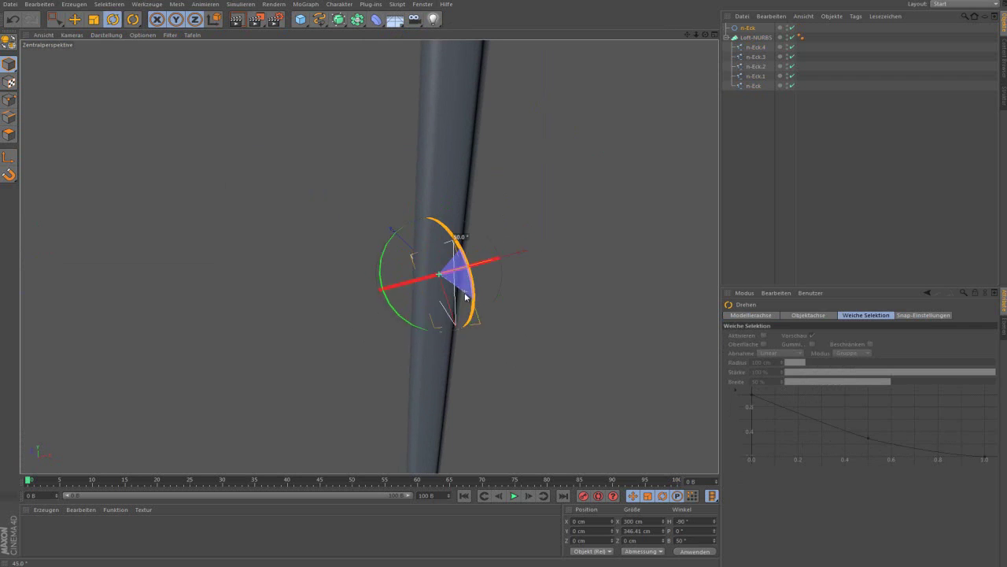
key("space")
Raise the n-Eck to the crossguard, make it editable, and scale it to about 86.5%
middle_click(473, 333)
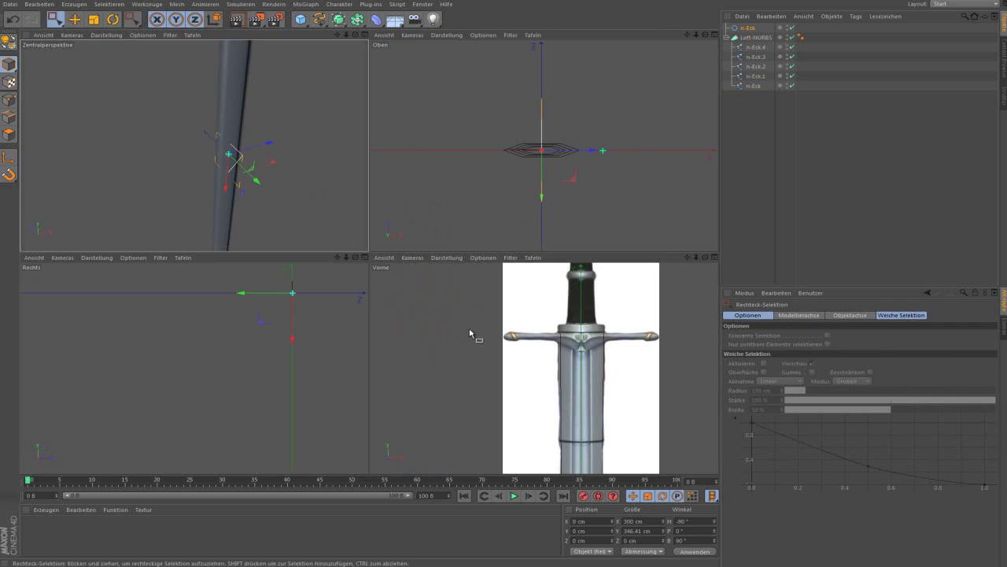
middle_click(533, 364)
scroll(502, 288, "down", 4)
scroll(502, 288, "down", 2)
left_click_drag(478, 464, 485, 295)
scroll(485, 295, "up", 3)
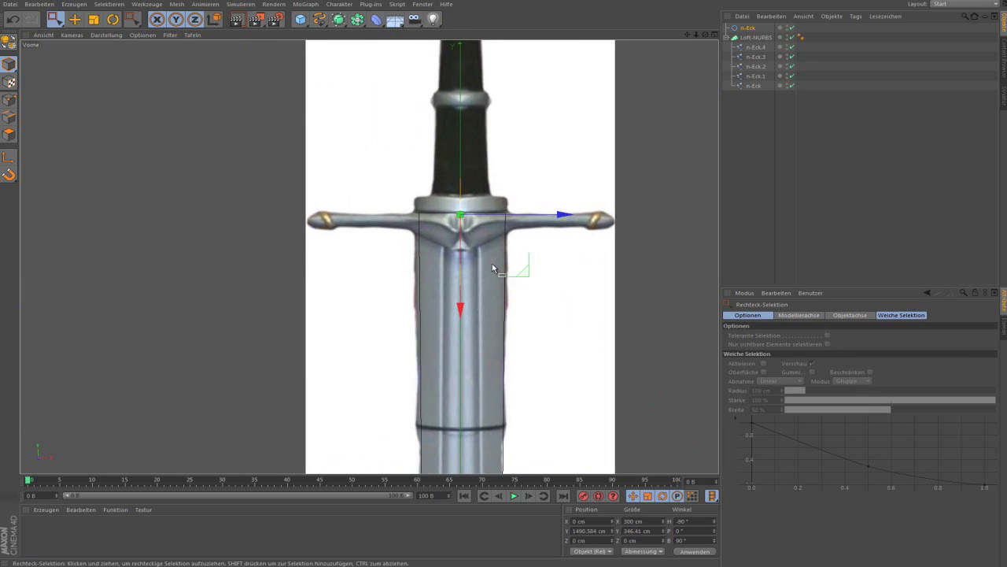
scroll(461, 269, "up", 3)
left_click(10, 40)
key("t")
left_click_drag(583, 126, 510, 147)
key("0")
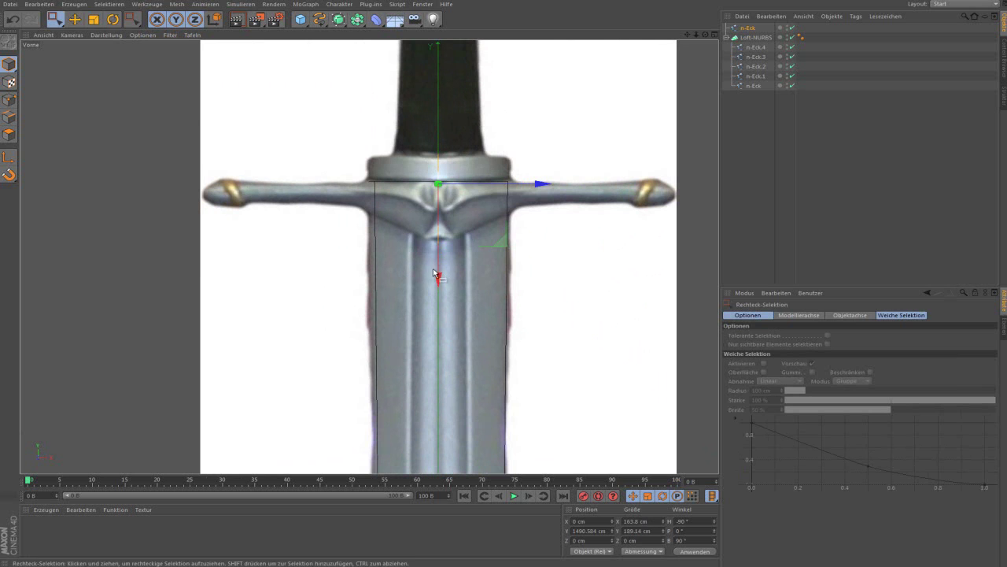
left_click_drag(590, 144, 512, 197)
left_click(441, 201)
key("t")
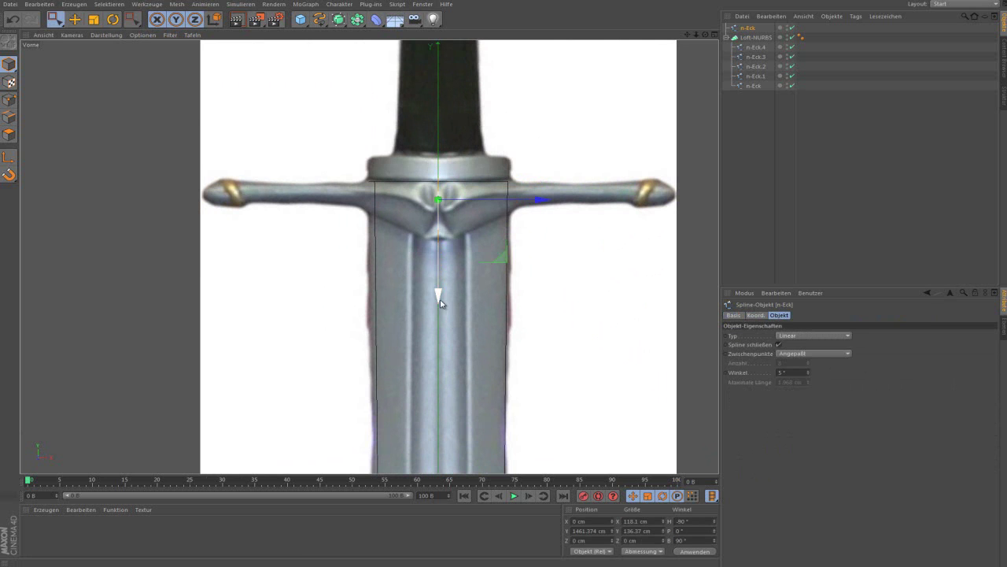
key("0")
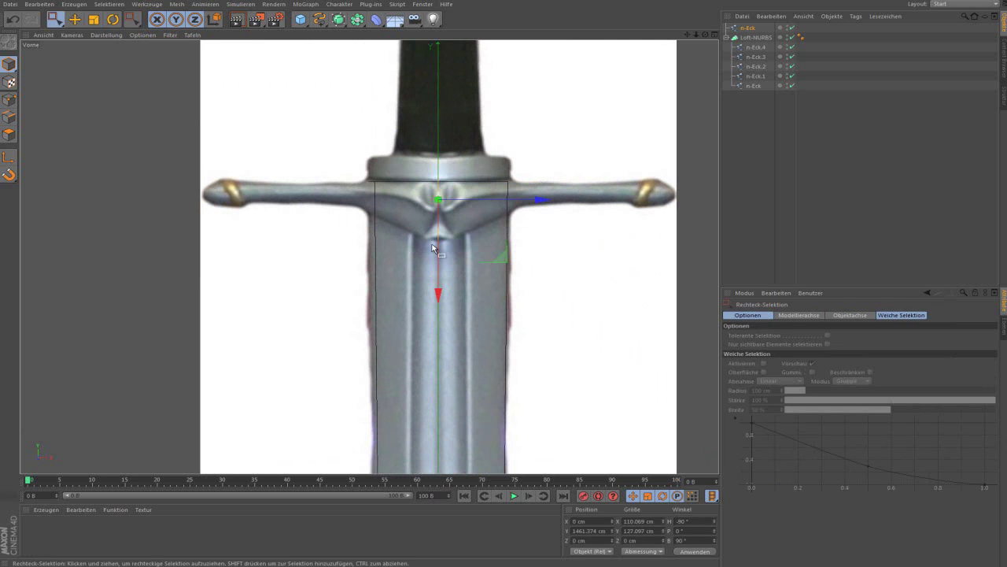
Copy the profile as n-Eck.1 along the left arm and shrink it to about 51 × 59 cm
key("ctrl+c")
key("ctrl+v")
mouse_move(540, 201)
left_mouse_down()
mouse_move(454, 211)
mouse_move(456, 178)
left_mouse_up()
key("t")
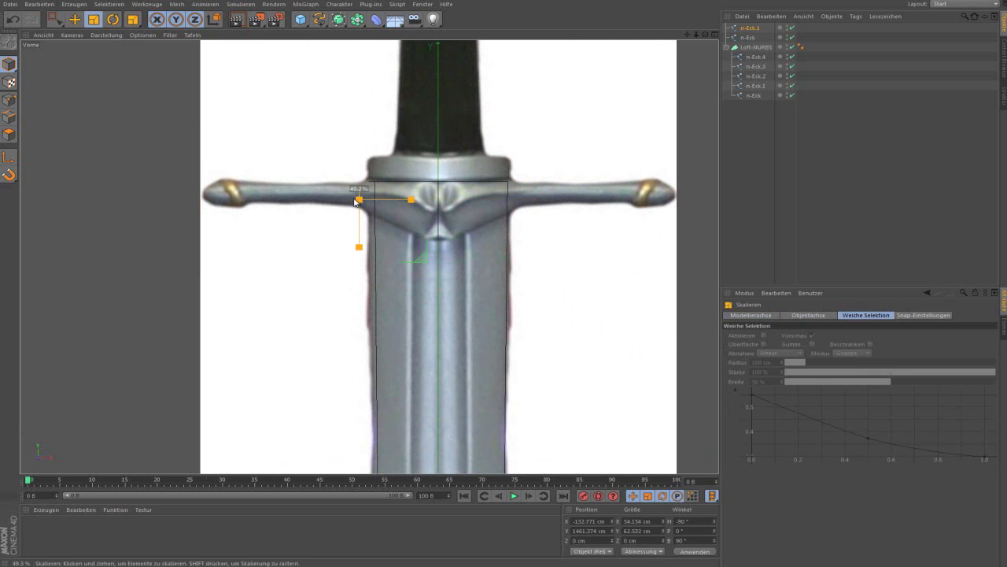
left_click_drag(357, 199, 360, 198)
key("0")
key("e")
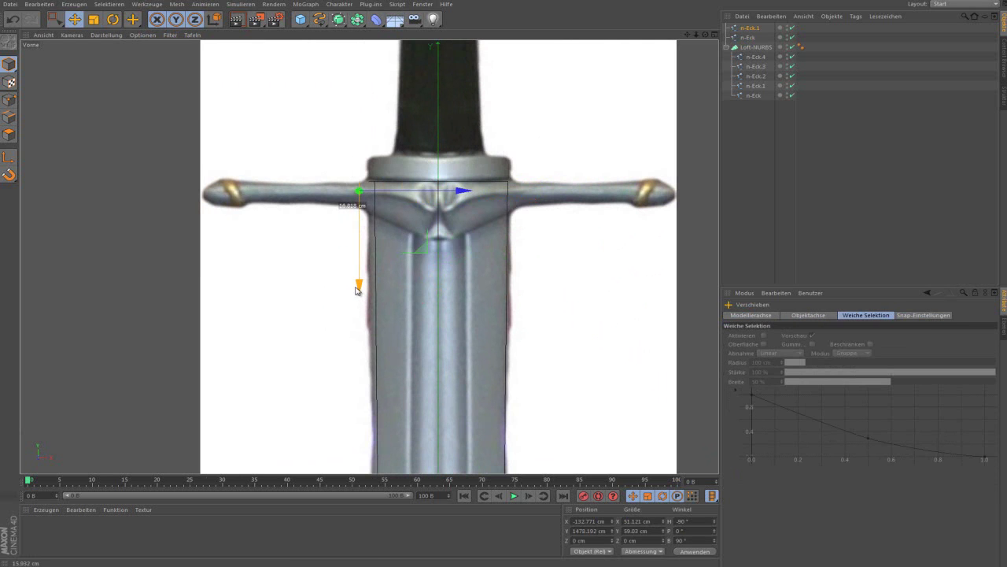
key("0")
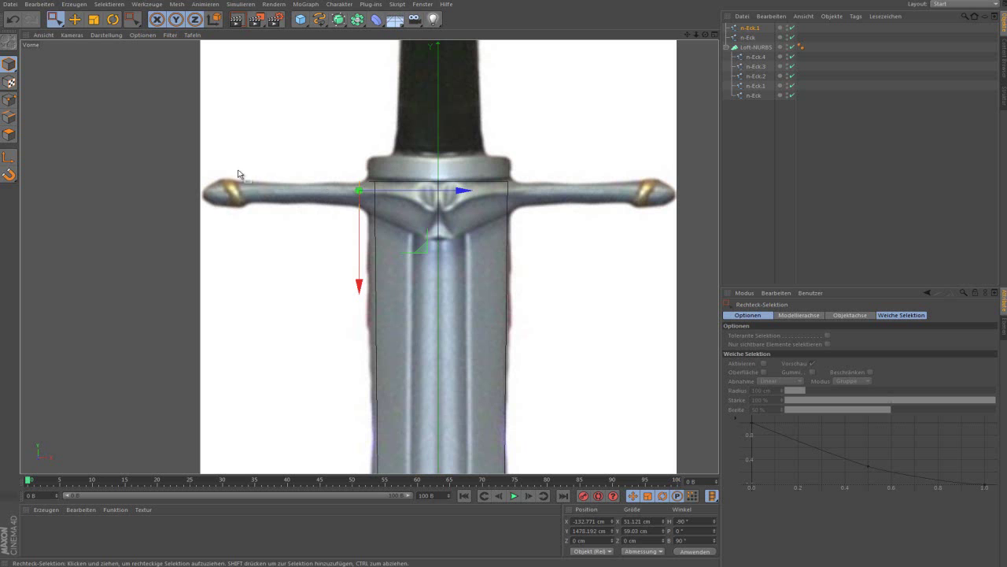
left_click(319, 19)
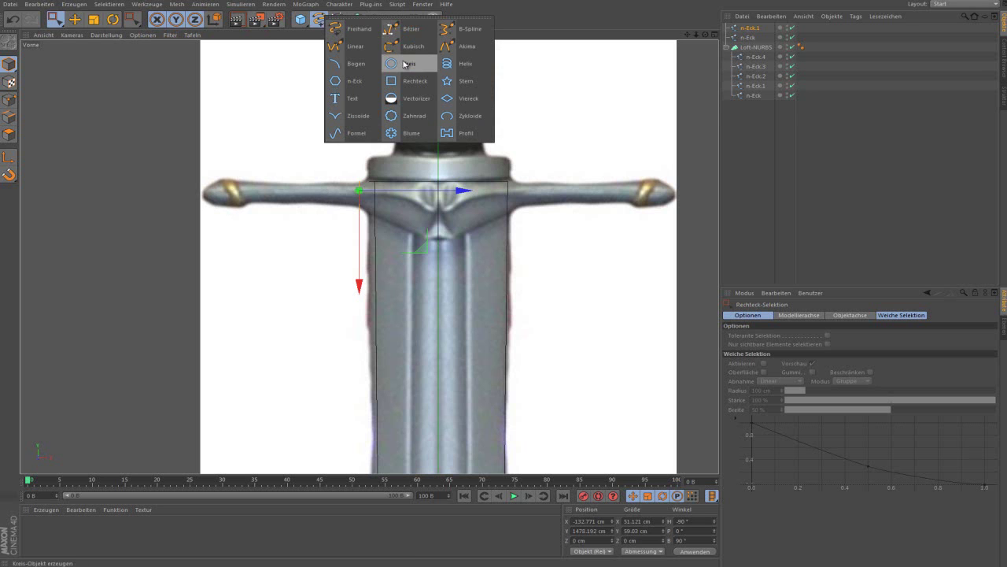
Create a circle spline, turn it to -90° heading, and move it to the crossguard's left tip
left_click(405, 64)
scroll(370, 146, "down", 2)
scroll(371, 147, "down", 3)
left_click_drag(391, 283, 392, 62)
scroll(425, 237, "up", 1)
scroll(433, 251, "up", 2)
scroll(436, 263, "up", 2)
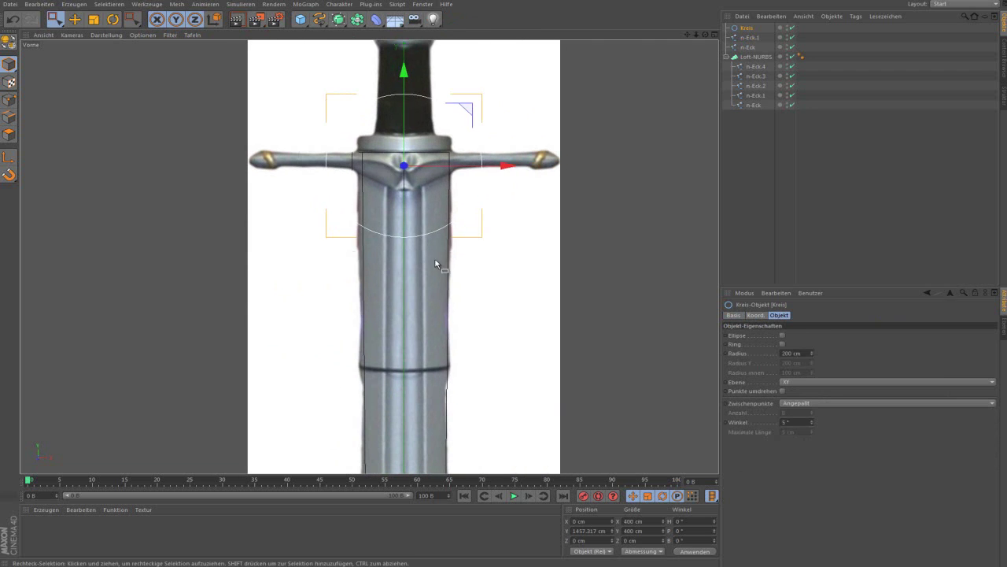
key("r")
left_click_drag(439, 166, 319, 164)
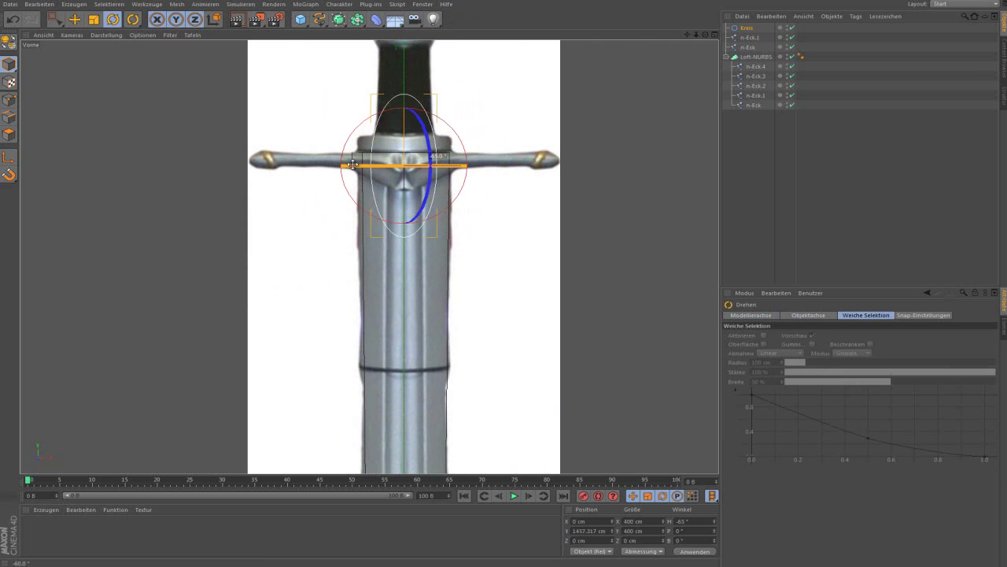
key("t")
left_click_drag(541, 118, 513, 126)
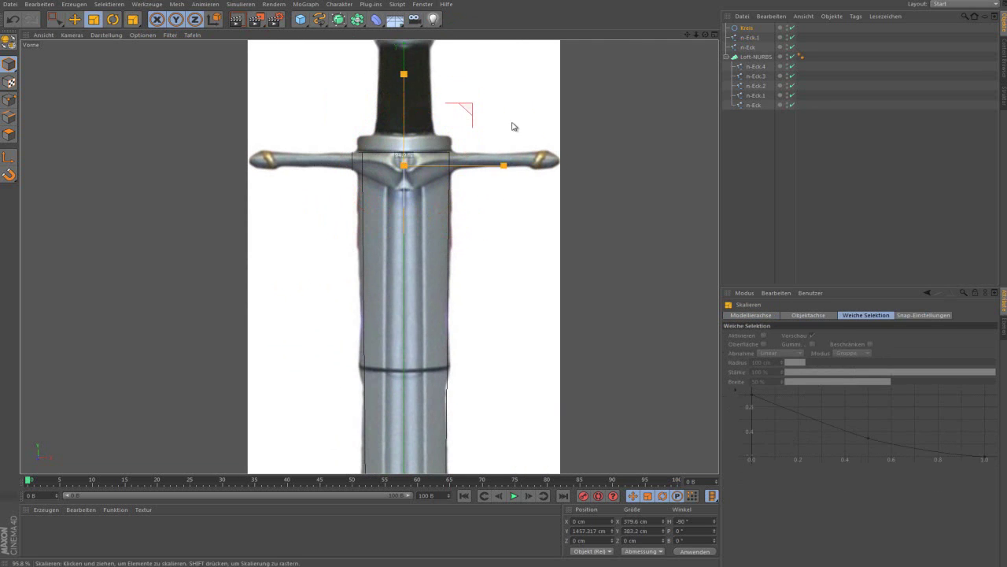
key("0")
left_click_drag(512, 167, 384, 170)
Shrink the circle to the arm's thickness and centre it on the arm
scroll(315, 153, "up", 2)
scroll(330, 146, "up", 2)
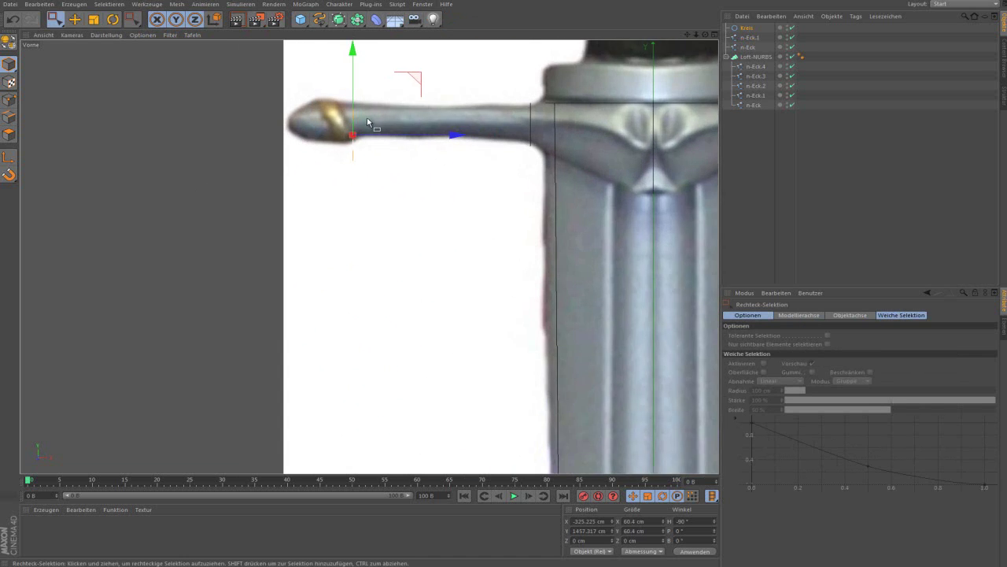
scroll(370, 124, "up", 2)
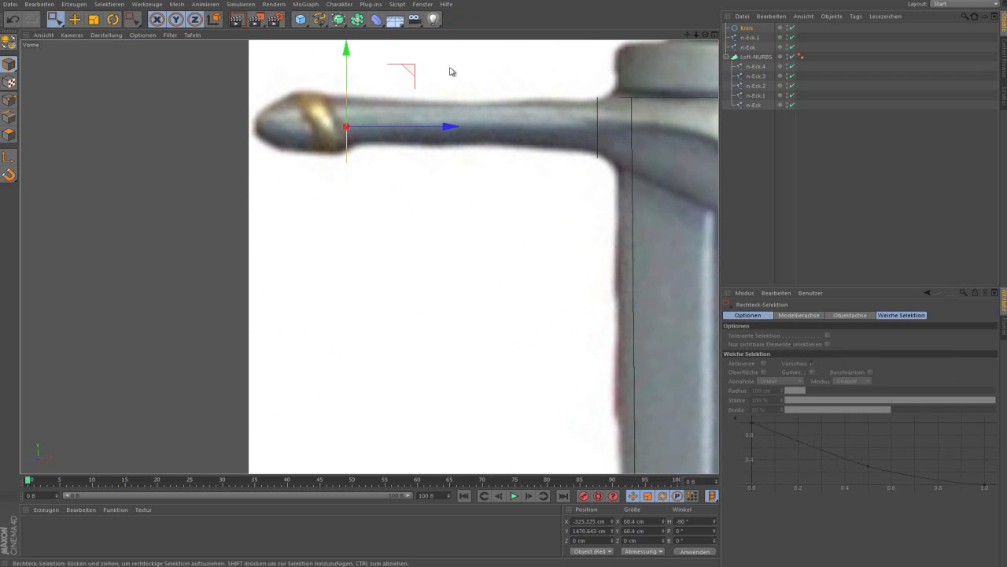
key("t")
left_click_drag(551, 103, 471, 101)
key("0")
left_click(434, 103)
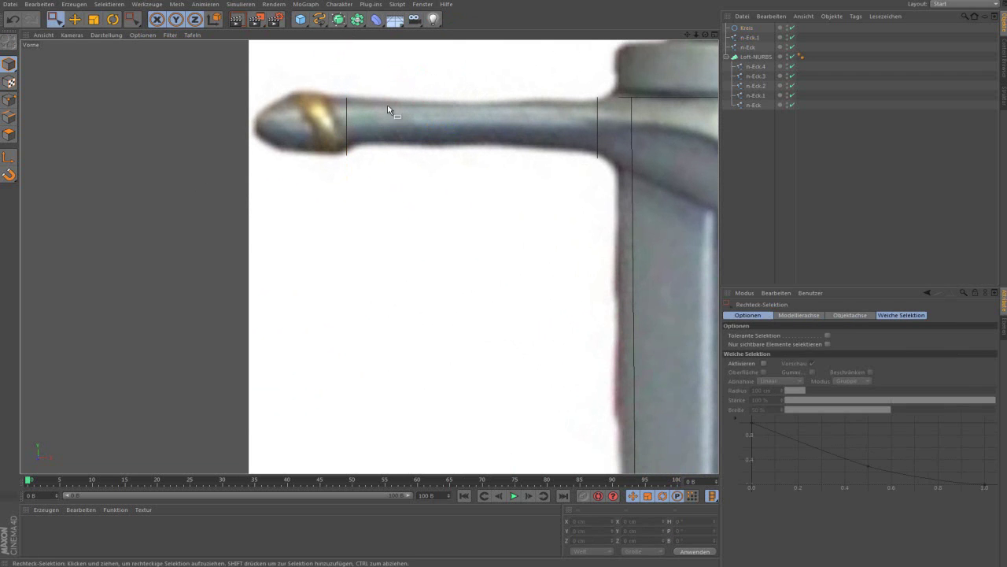
left_click(347, 118)
mouse_move(449, 126)
left_mouse_down()
mouse_move(466, 129)
mouse_move(455, 127)
left_mouse_up()
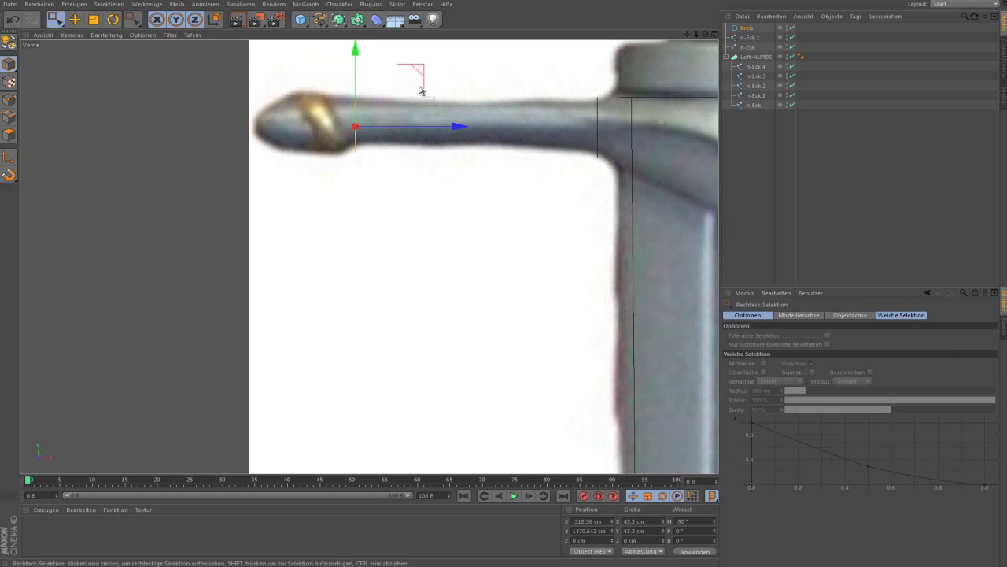
left_click_drag(355, 50, 354, 54)
Duplicate the circle twice toward the tip, shrinking the outermost Kreis.2 to about 11.871 cm
key("e")
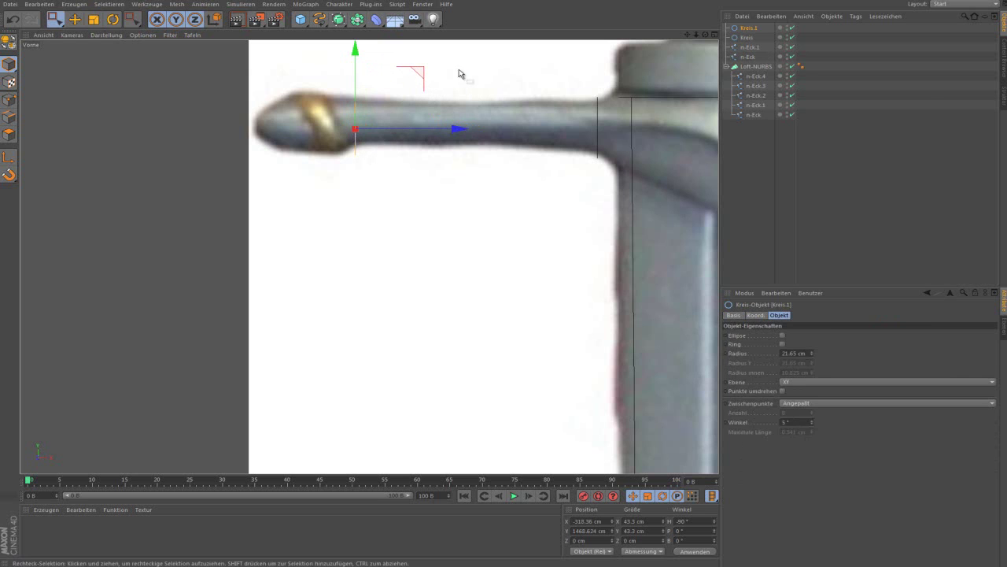
left_click_drag(477, 129, 407, 130, "ctrl")
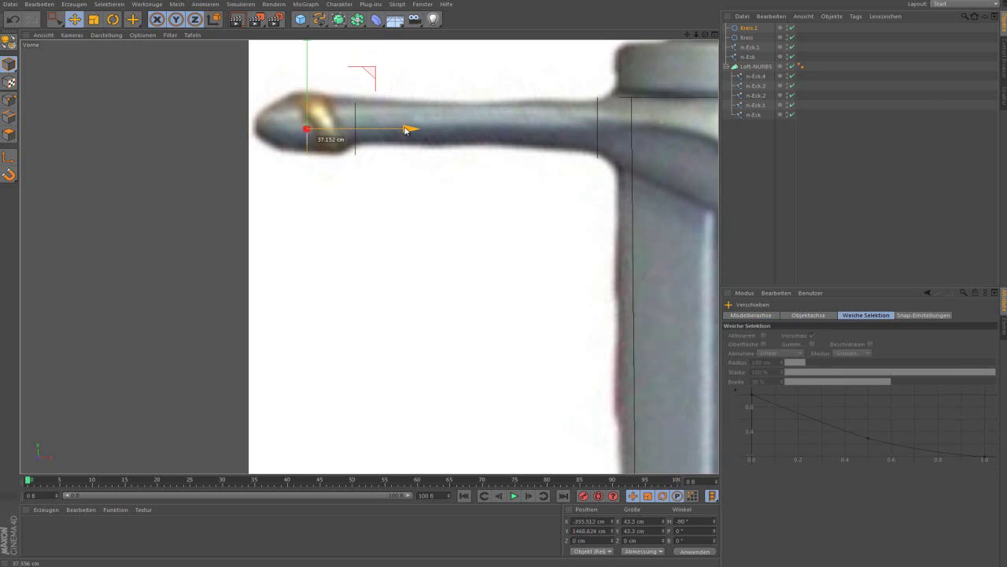
key("0")
left_click(333, 111)
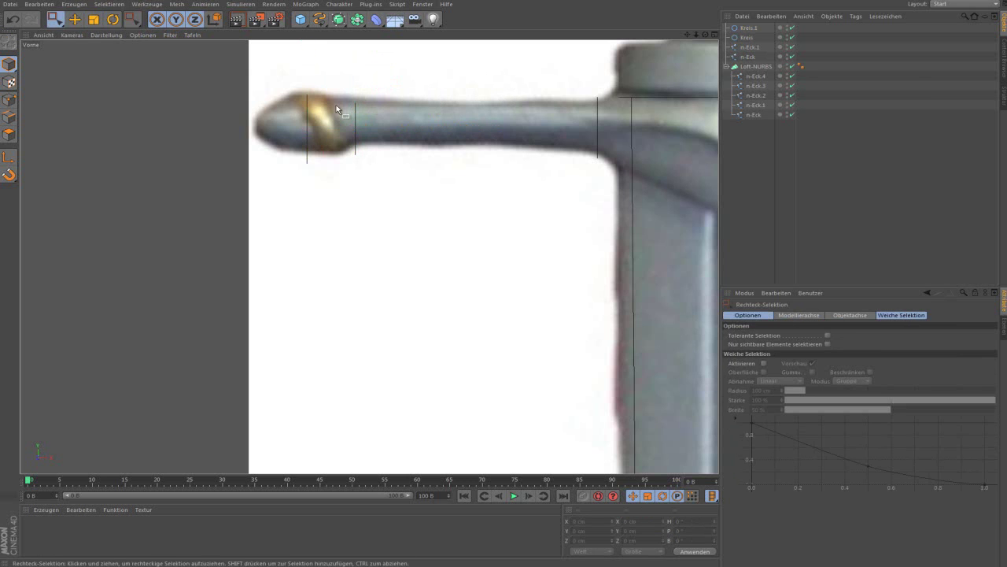
left_click(305, 112)
key("e")
left_click_drag(408, 129, 362, 136, "ctrl")
key("t")
left_click_drag(476, 105, 458, 105)
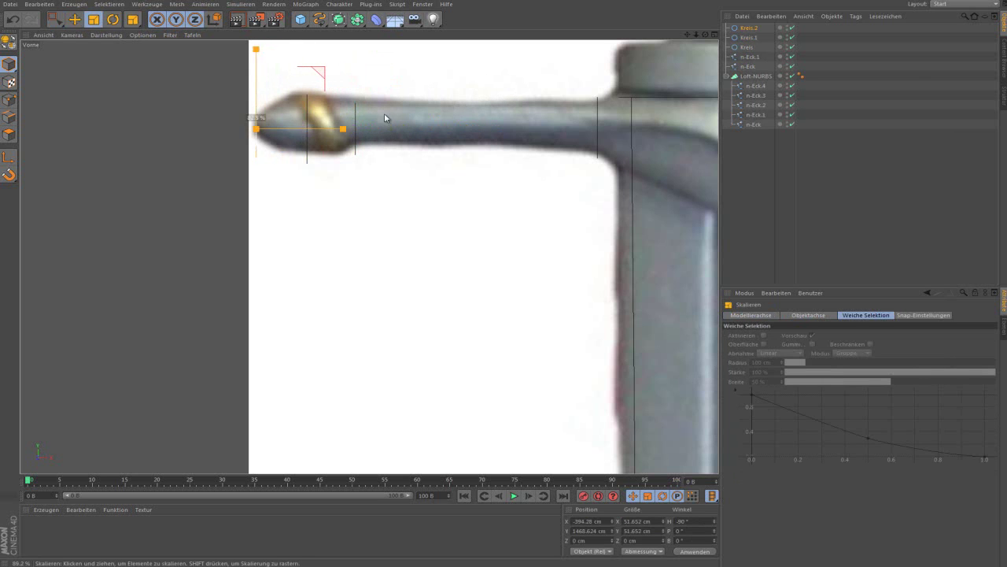
left_click_drag(170, 137, 106, 134)
key("0")
middle_click(284, 153)
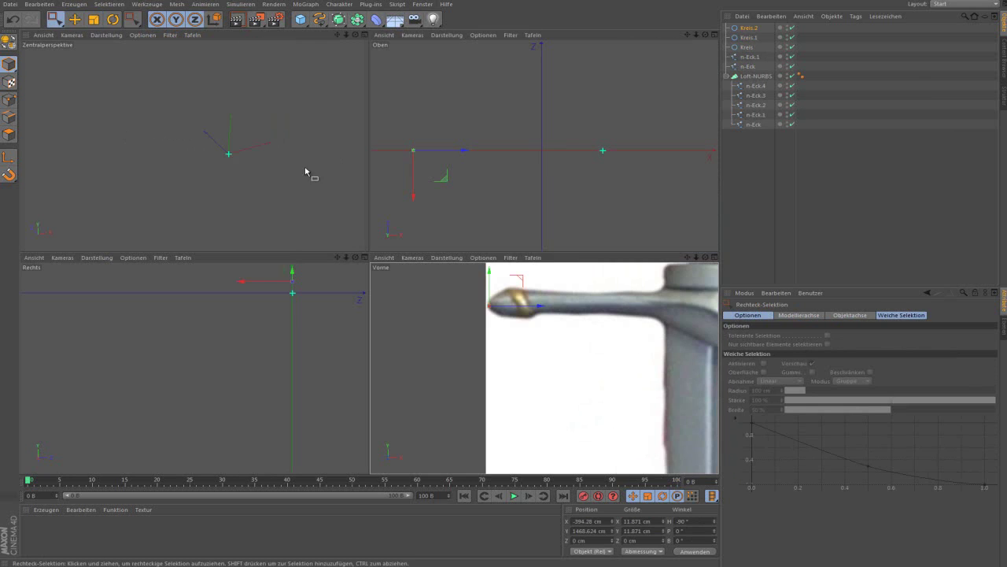
middle_click(260, 175)
scroll(263, 179, "down", 5)
scroll(326, 81, "up", 3)
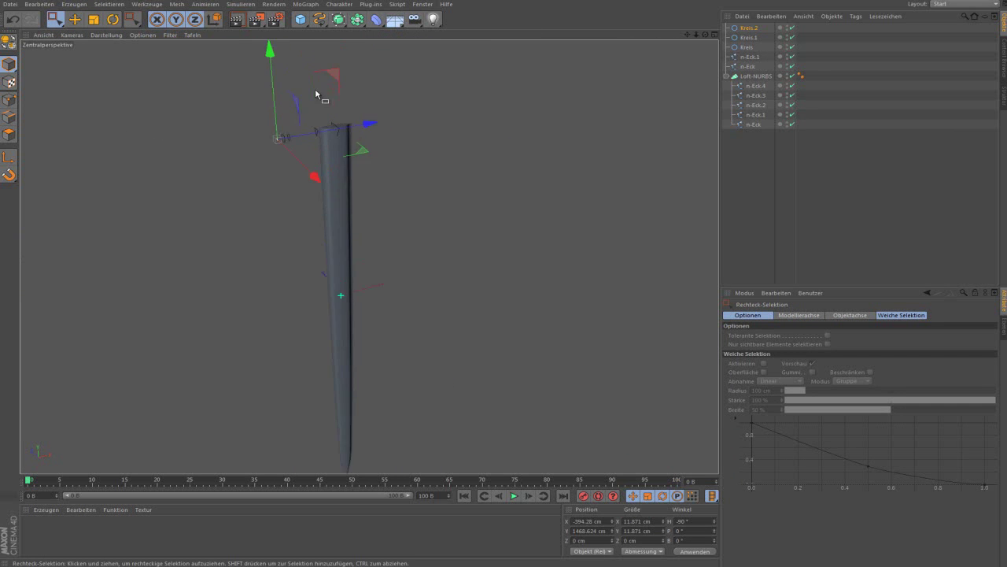
scroll(311, 155, "up", 2)
Create Loft-NURBS.1 and place the three circles and two n-Eck profiles under it
left_click_drag(338, 19, 439, 48)
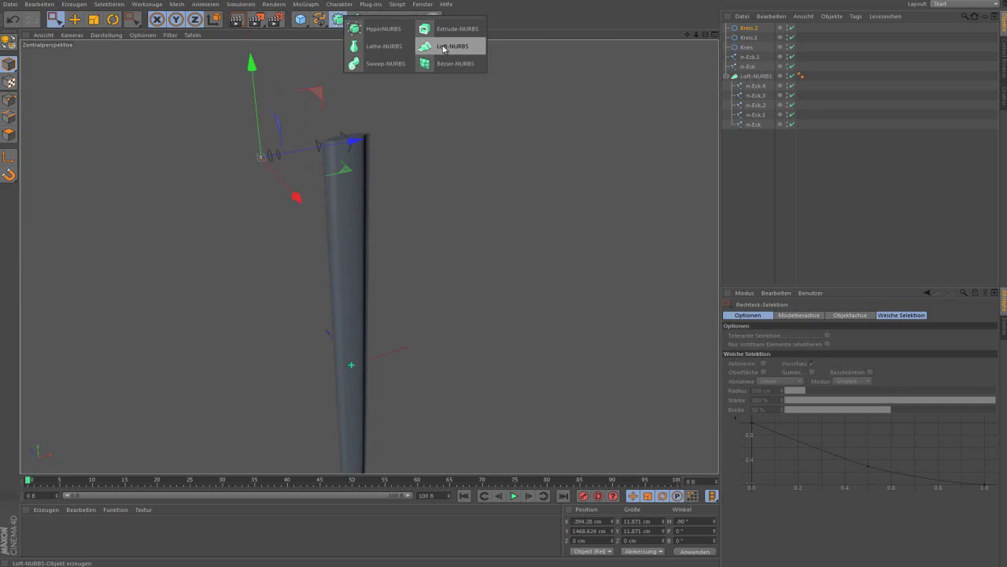
left_click(444, 48)
left_click(750, 76)
left_click_drag(751, 41, 753, 30)
scroll(292, 156, "up", 2)
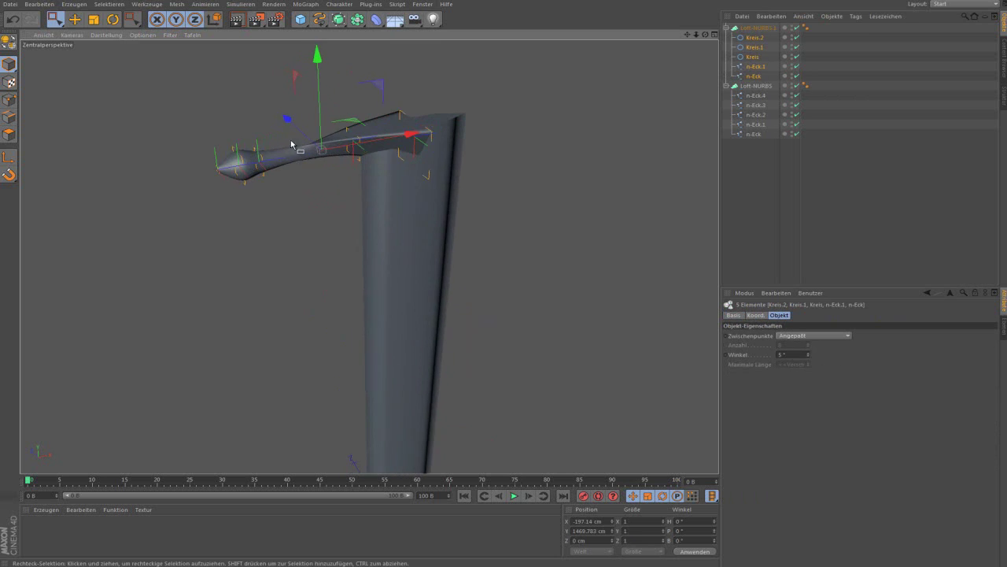
scroll(297, 158, "up", 2)
scroll(311, 157, "up", 2)
scroll(322, 161, "up", 2)
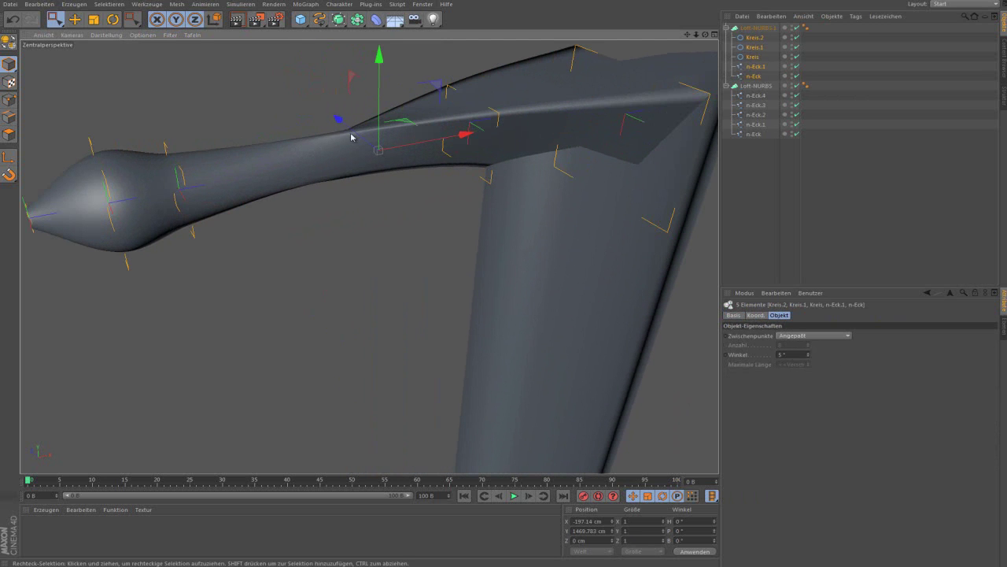
Rotate Kreis, Kreis.1 and Kreis.2 to a 90° bank to reshape the rounded tip
left_click(753, 28)
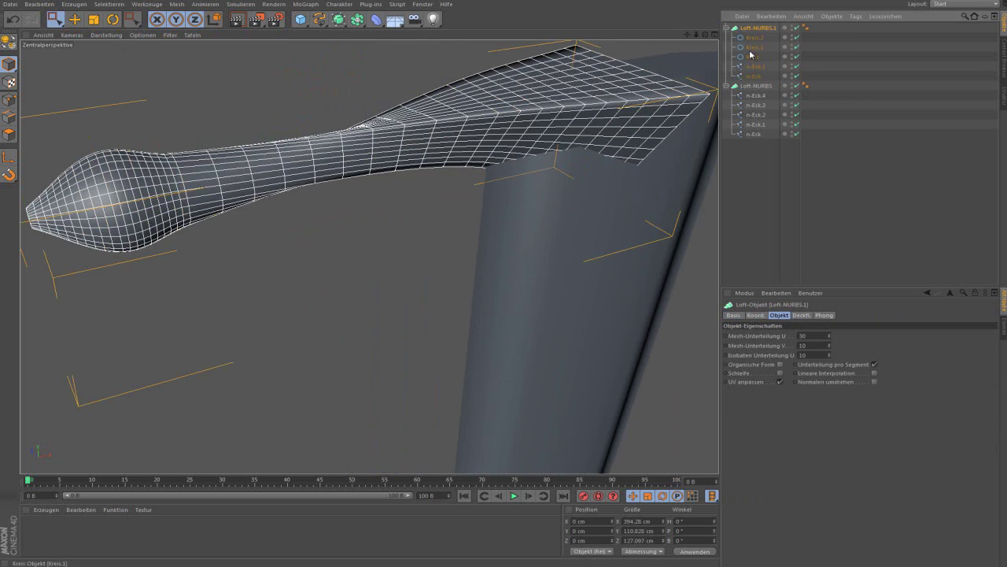
left_click(752, 38)
left_click(752, 57, "shift")
key("r")
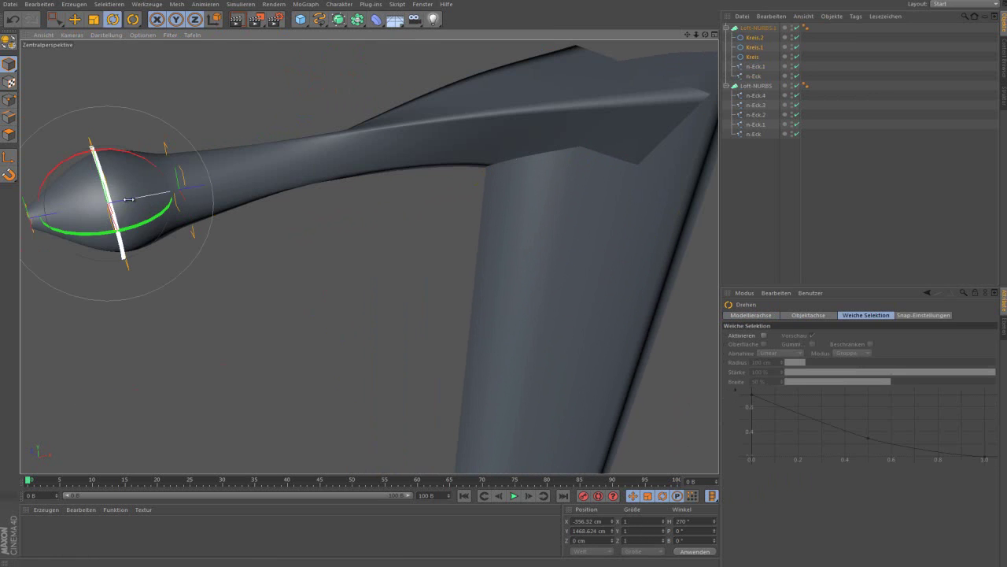
left_click_drag(102, 187, 112, 290)
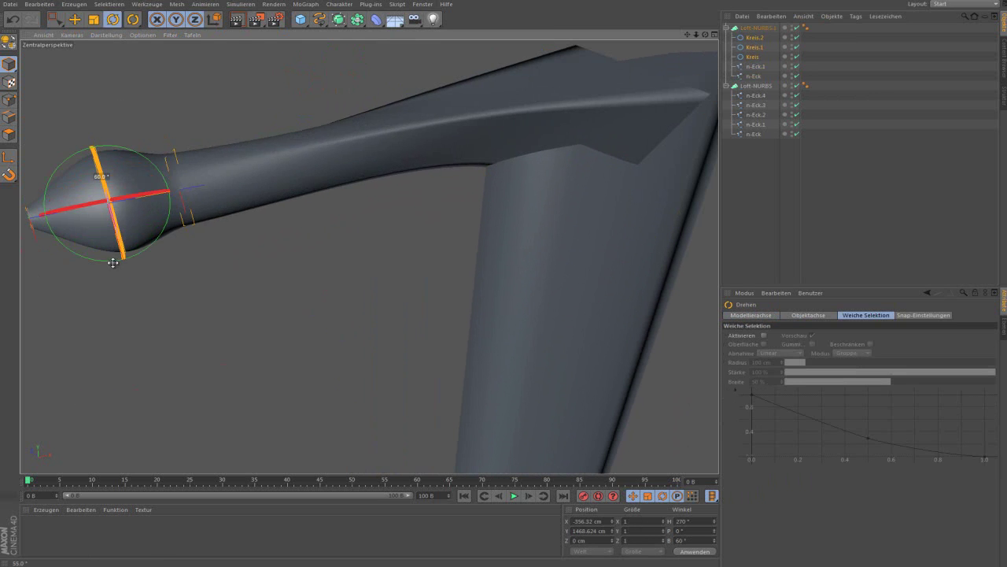
key("0")
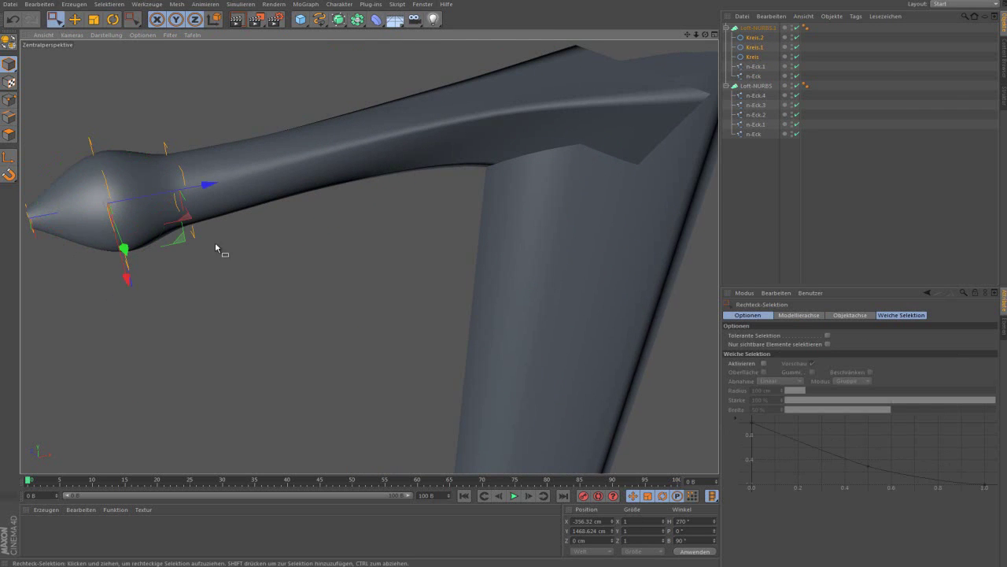
scroll(236, 228, "down", 3)
scroll(355, 149, "down", 3)
mouse_move(361, 136)
left_mouse_down("alt")
mouse_move(321, 159)
mouse_move(387, 68)
left_mouse_up("alt")
Add a Symmetrie object and put Loft-NURBS.1 inside it to mirror the arm
left_click(339, 20)
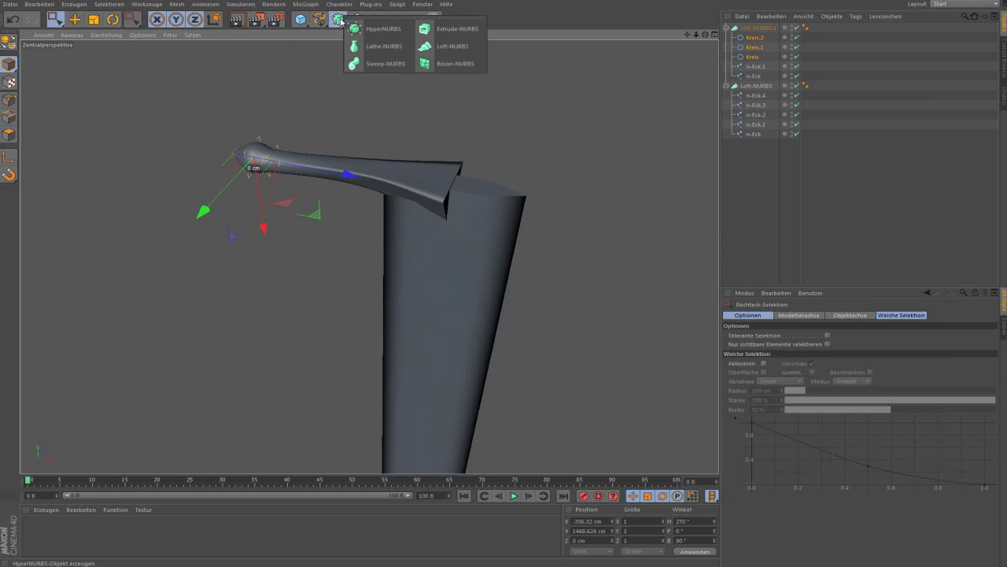
left_click(357, 19)
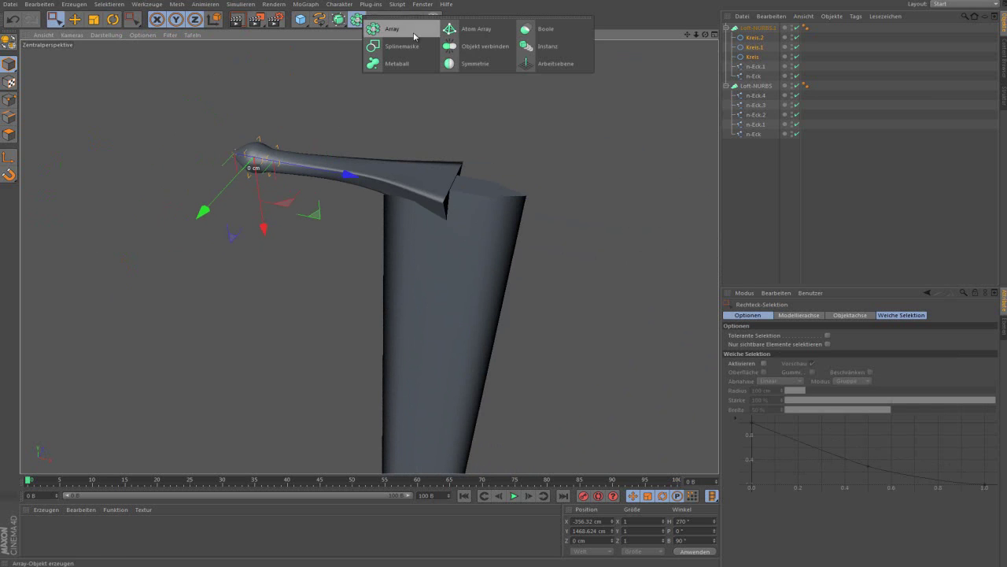
left_click(467, 66)
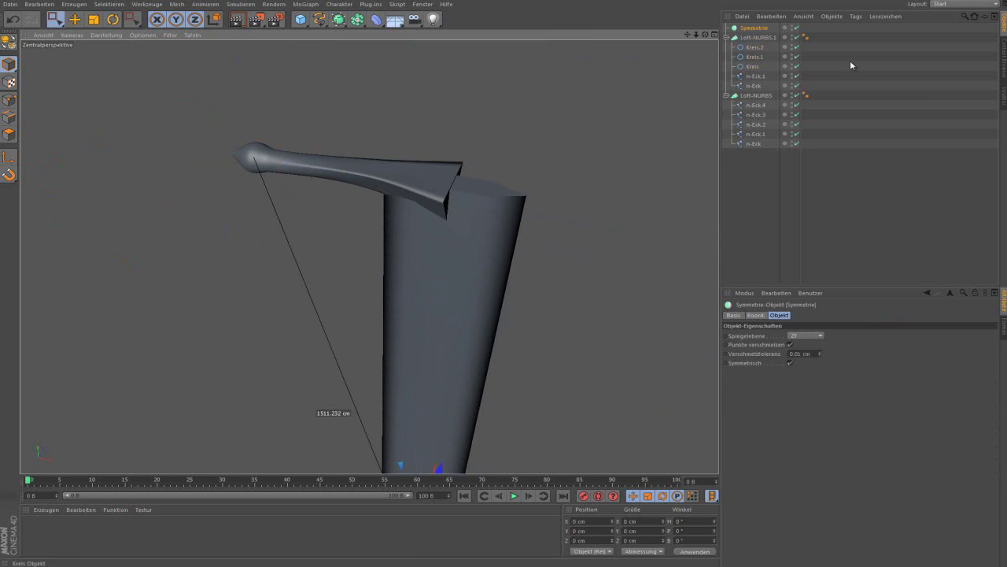
left_click(726, 38)
left_click(752, 39)
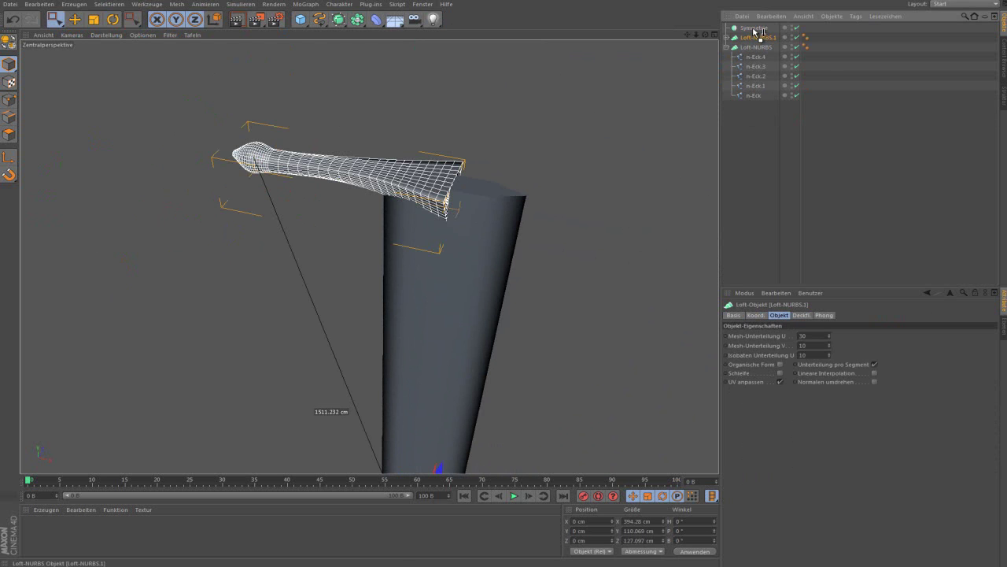
left_click_drag(755, 32, 754, 29)
mouse_move(613, 218)
left_mouse_down("alt")
mouse_move(506, 191)
mouse_move(580, 153)
mouse_move(506, 153)
mouse_move(443, 127)
mouse_move(511, 149)
mouse_move(490, 135)
left_mouse_up("alt")
left_click(506, 153)
scroll(442, 125, "up", 3)
scroll(434, 103, "up", 3)
left_click(422, 109)
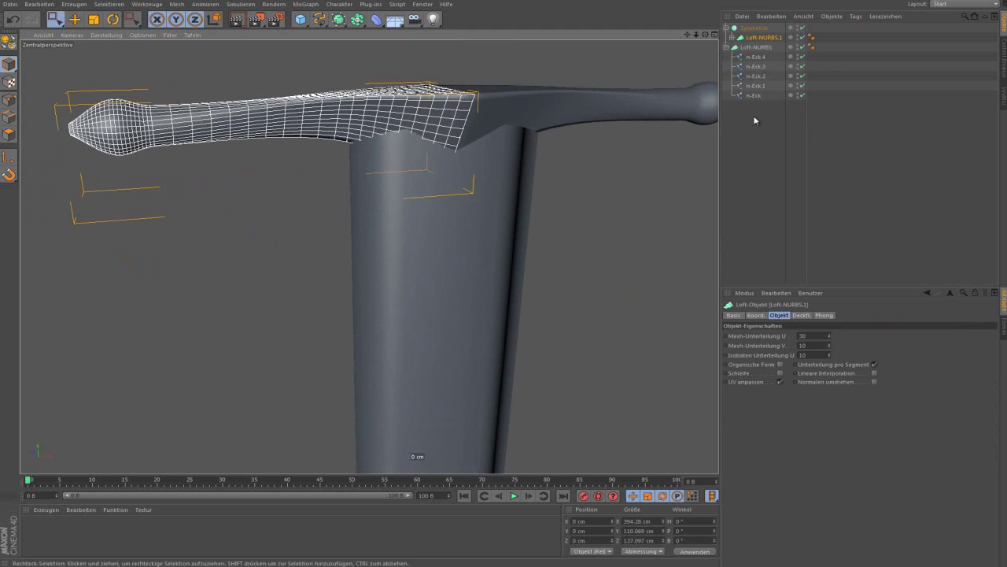
left_click(732, 38)
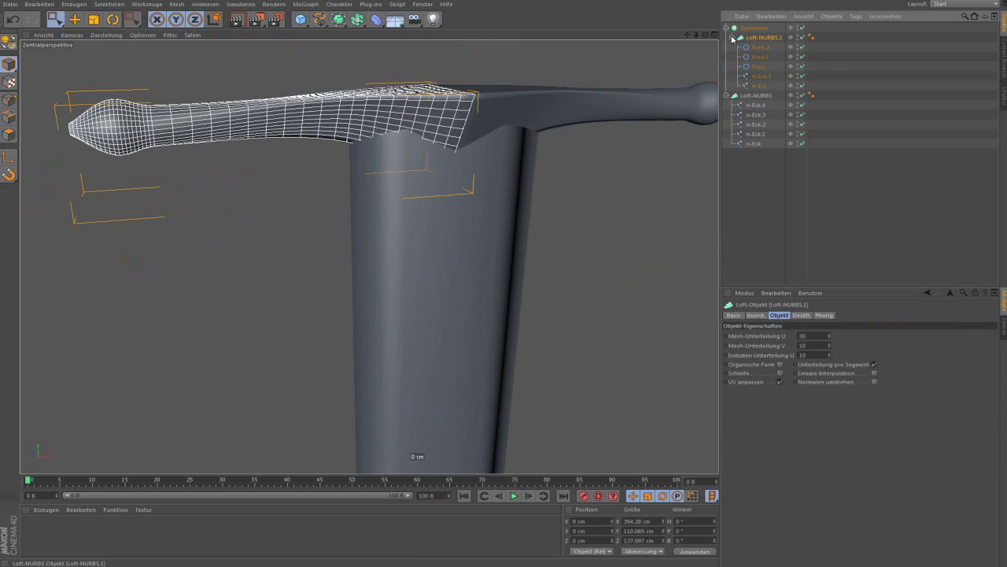
Scale the n-Eck and n-Eck.1 profiles up to about 115%
left_click(757, 84)
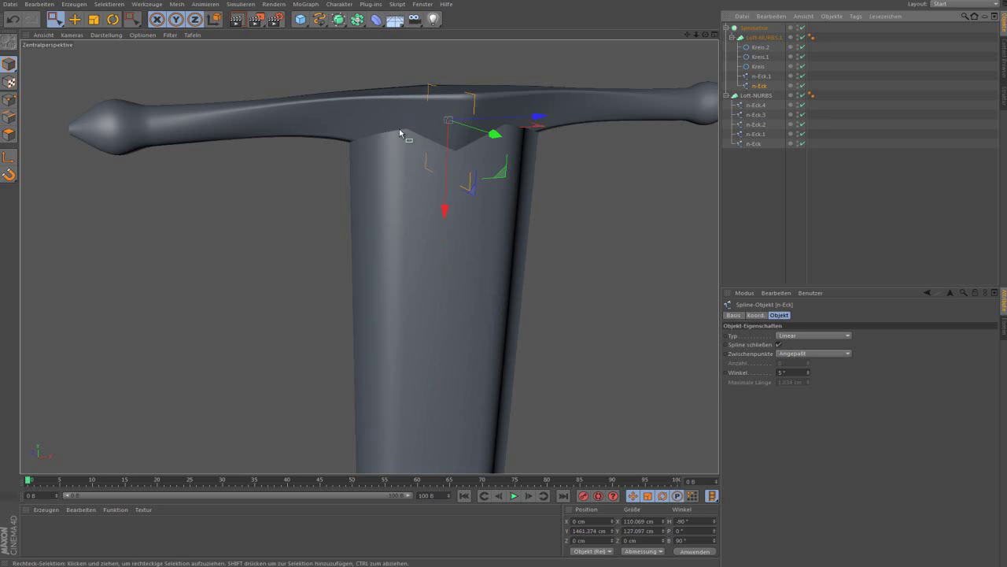
left_click_drag(450, 118, 421, 97, "alt")
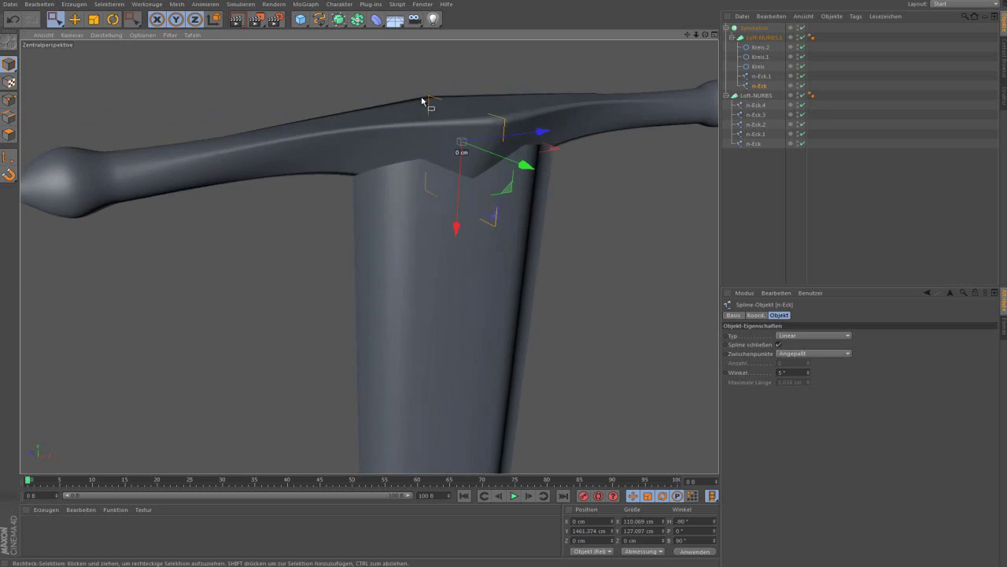
left_click(763, 76)
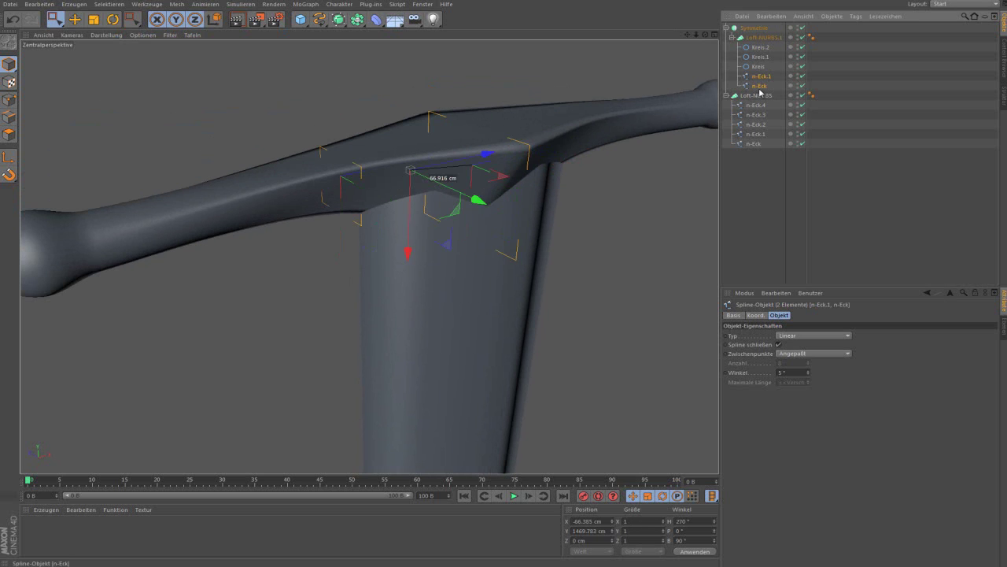
key("t")
mouse_move(480, 209)
left_mouse_down()
mouse_move(499, 207)
mouse_move(450, 184)
mouse_move(418, 228)
left_mouse_up()
key("0")
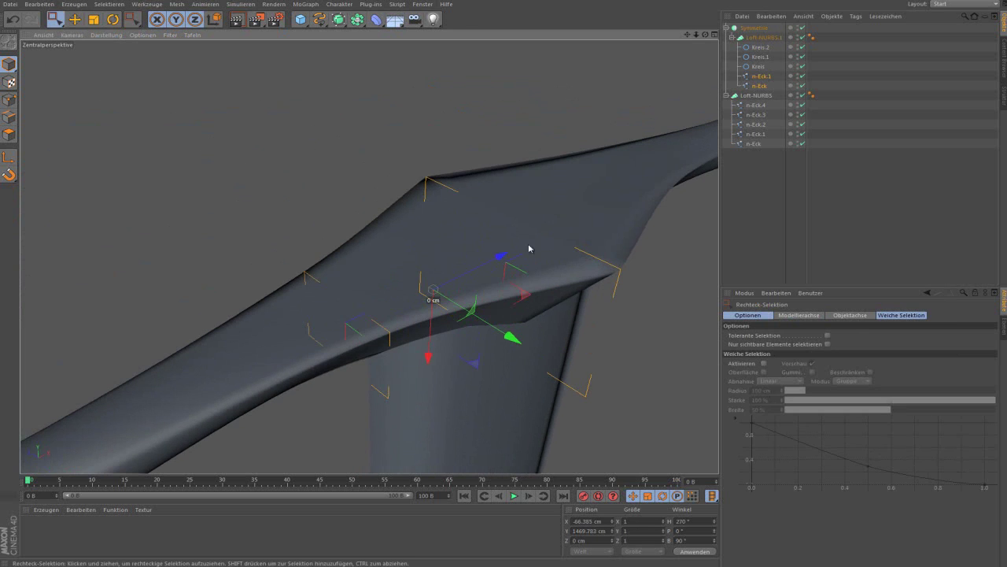
Check the widened crossguard in the maximized front view against the reference image
mouse_move(543, 220)
left_mouse_down("alt")
mouse_move(407, 272)
mouse_move(414, 283)
mouse_move(378, 218)
mouse_move(378, 197)
mouse_move(428, 220)
mouse_move(309, 233)
left_mouse_up("alt")
middle_click(309, 233)
middle_click(558, 375)
scroll(503, 276, "down", 2)
scroll(518, 256, "down", 2)
scroll(587, 225, "up", 2)
scroll(629, 205, "down", 3)
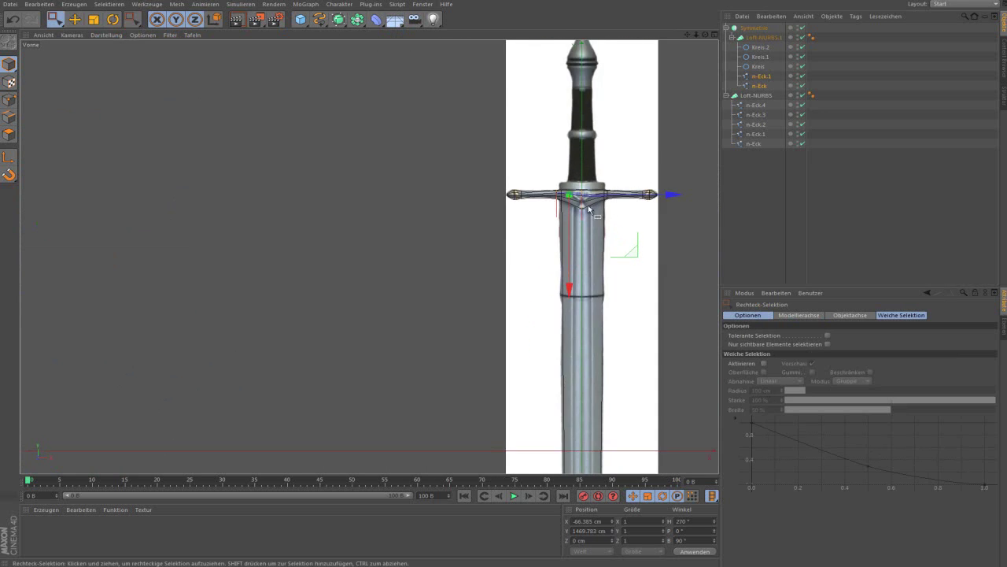
scroll(630, 188, "up", 3)
scroll(630, 189, "up", 2)
scroll(513, 166, "up", 2)
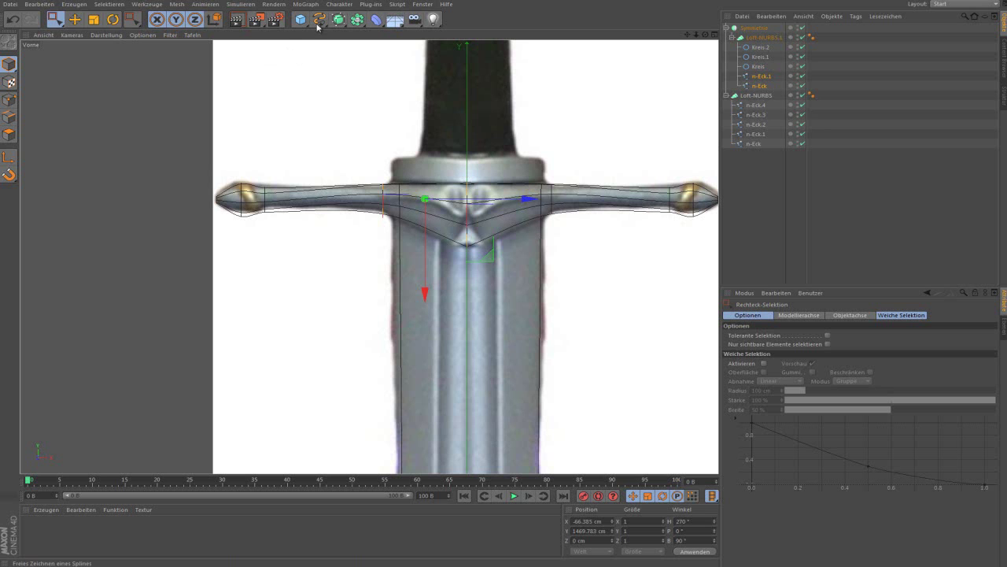
Create a 400 cm circle spline and move it up to the crossguard
left_click_drag(320, 19, 398, 70)
scroll(398, 70, "down", 5)
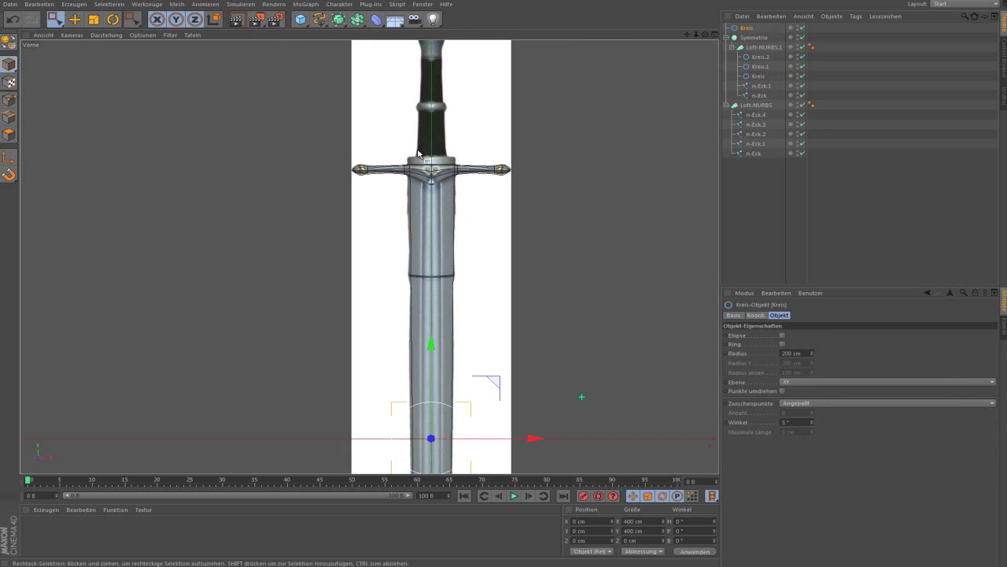
left_click_drag(422, 296, 435, 75)
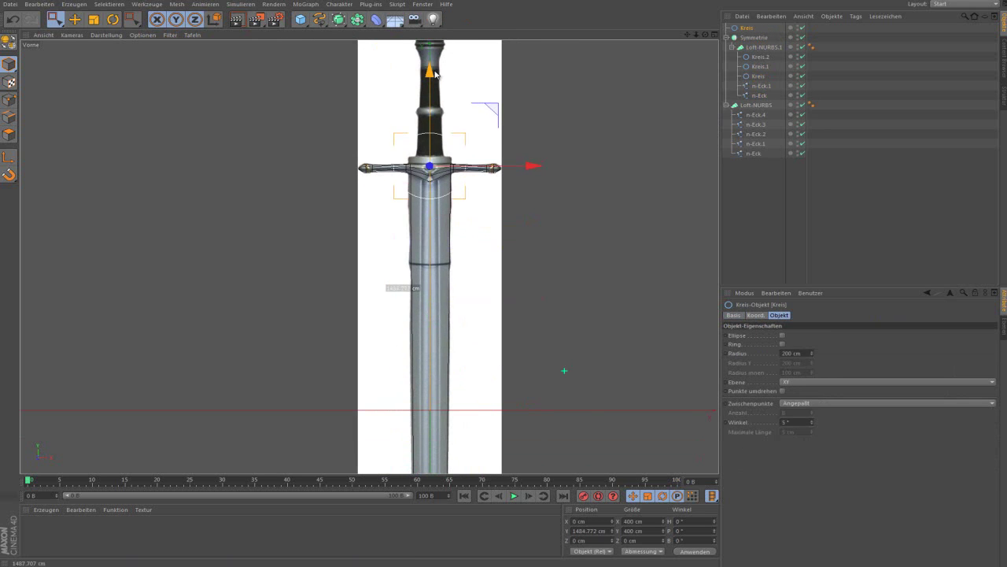
middle_click(433, 73)
middle_click(245, 129)
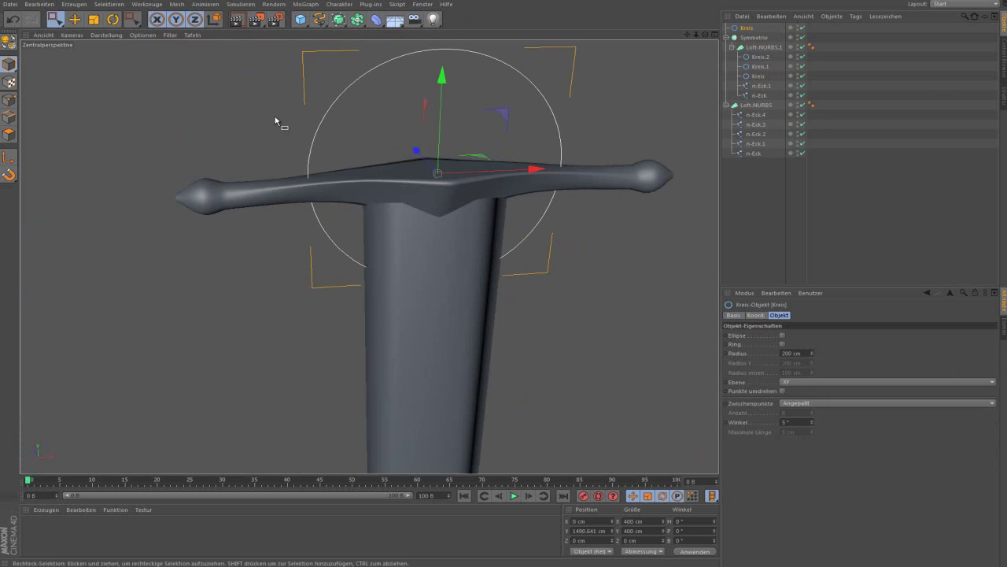
left_click_drag(266, 118, 378, 158, "alt")
Pitch the circle to -90° so it lies flat, and make it editable
key("r")
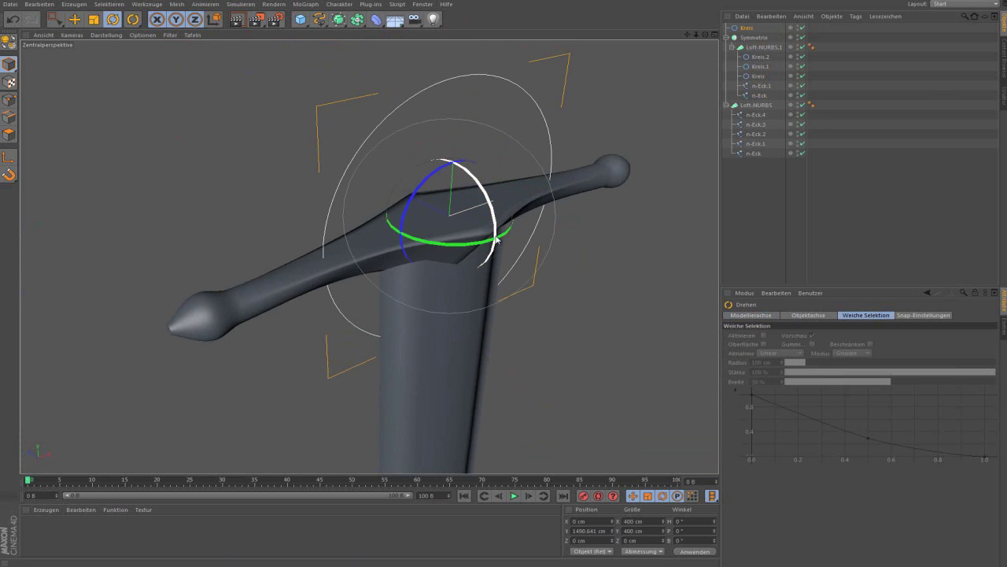
mouse_move(496, 242)
left_mouse_down()
mouse_move(448, 160)
mouse_move(448, 201)
left_mouse_up()
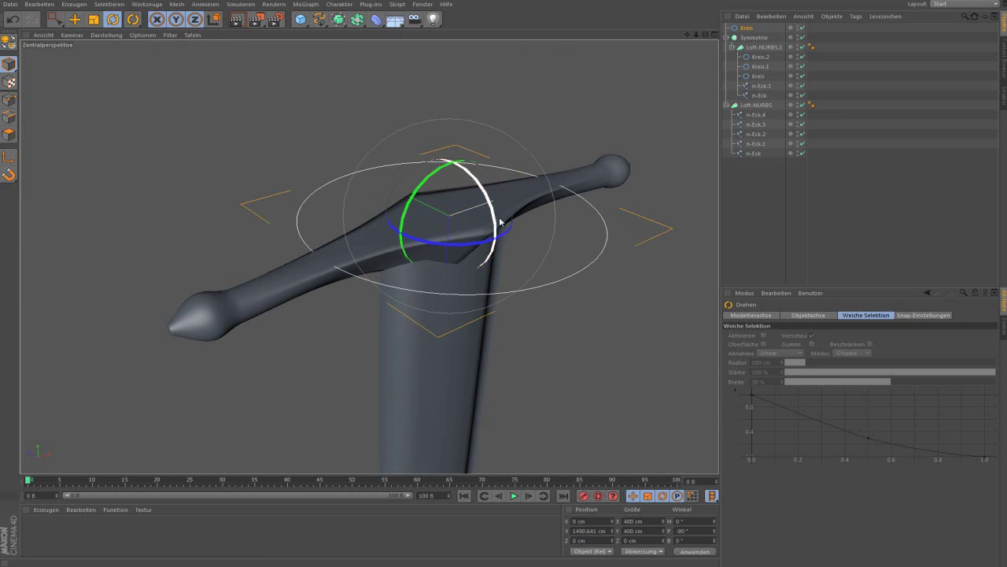
left_click_drag(414, 172, 421, 171, "alt")
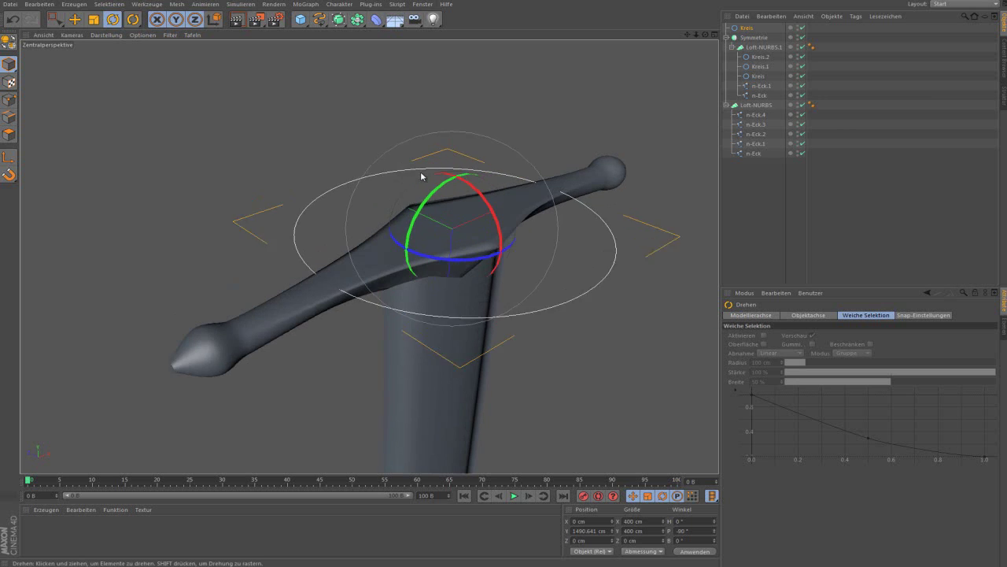
left_click(10, 41)
middle_click(428, 252)
middle_click(590, 304)
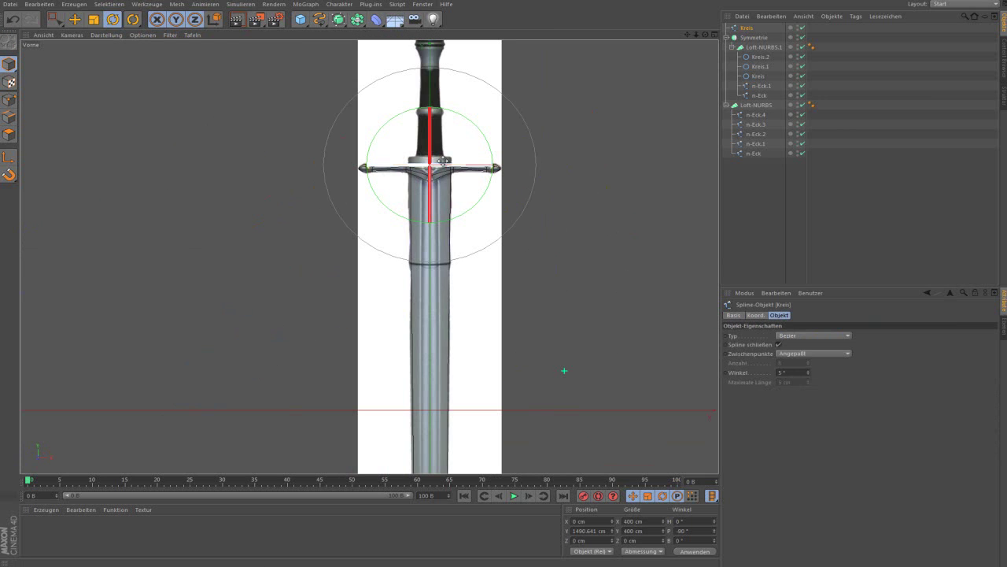
Scale the circle down to about 78% and squash it into a 246.4 × 105.141 cm oval
key("t")
scroll(443, 160, "up", 6)
left_click_drag(590, 139, 485, 159)
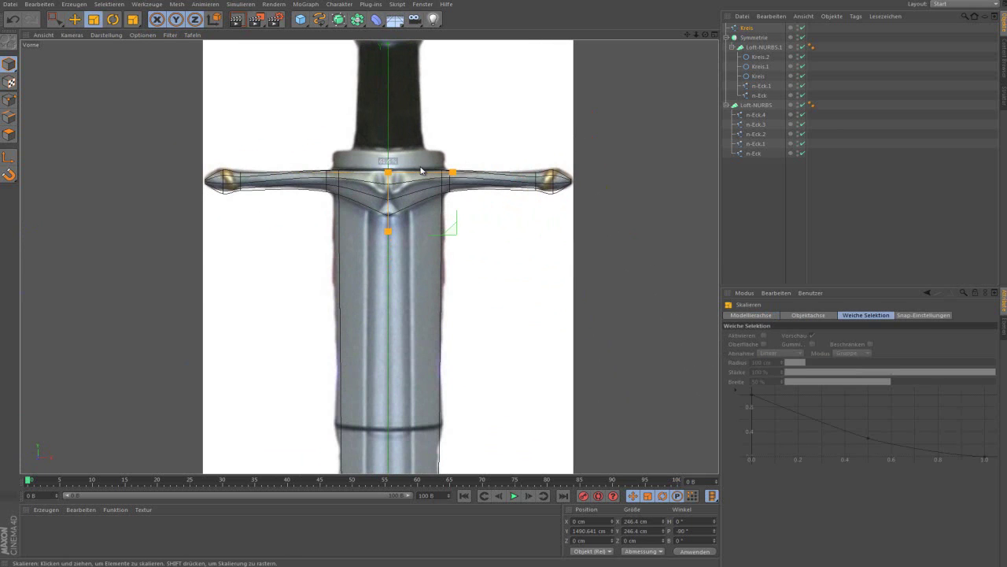
left_click_drag(421, 170, 417, 170)
middle_click(218, 174)
middle_click(229, 171)
left_click_drag(382, 206, 410, 228)
Move the oval so it rests on the crossguard
key("e")
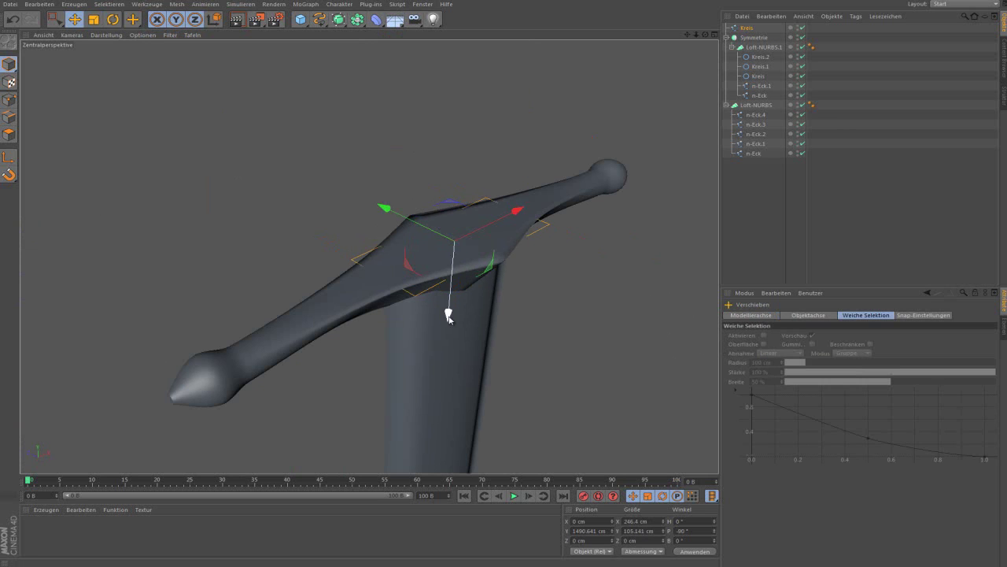
left_click_drag(449, 318, 449, 314)
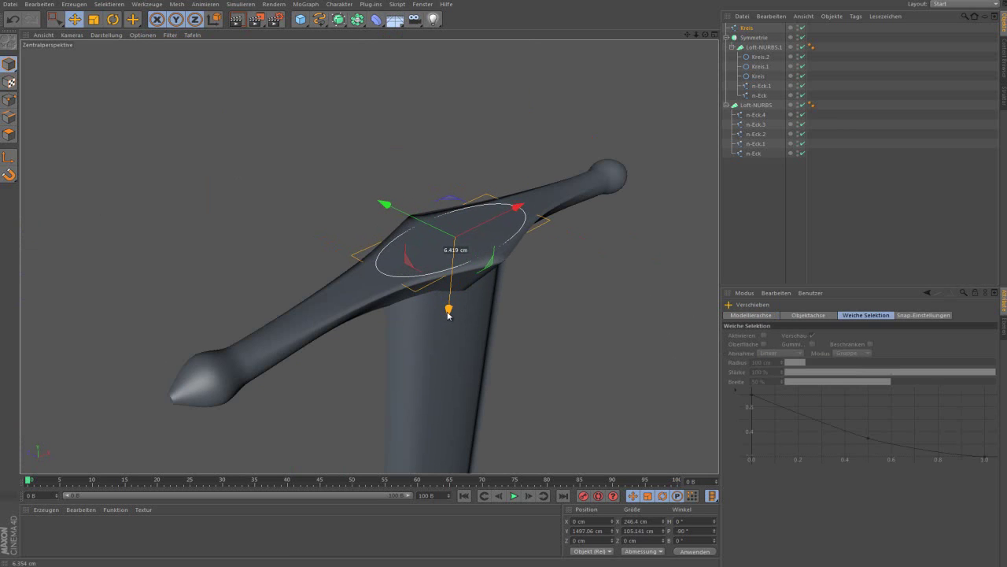
left_click_drag(449, 311, 450, 315)
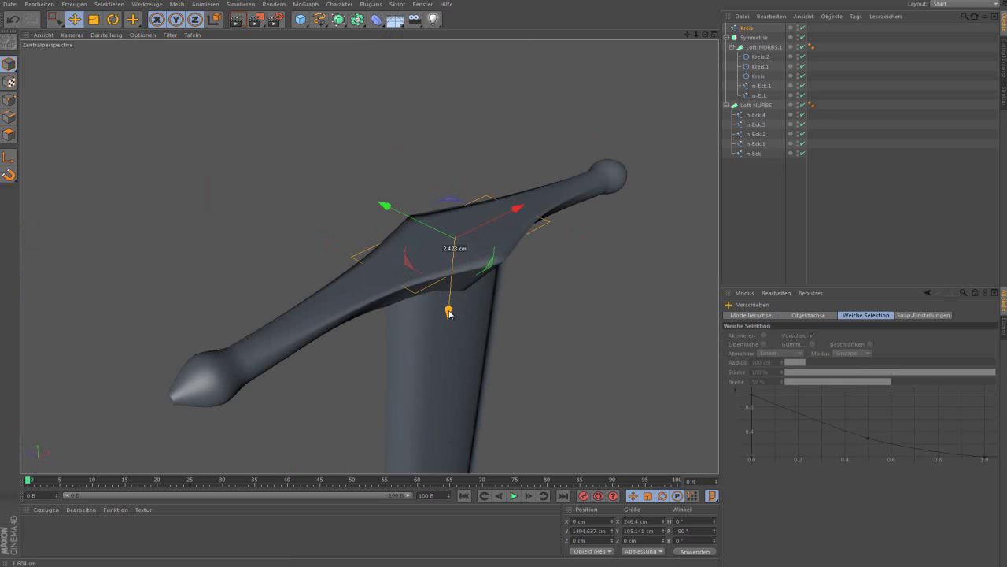
Duplicate the oval as Kreis.1 and raise it to the grip's base
middle_click(524, 317)
middle_click(545, 315)
scroll(387, 118, "up", 3)
scroll(344, 192, "up", 2)
scroll(348, 161, "down", 4)
key("ctrl+c")
key("ctrl+v")
left_click_drag(378, 300, 376, 288)
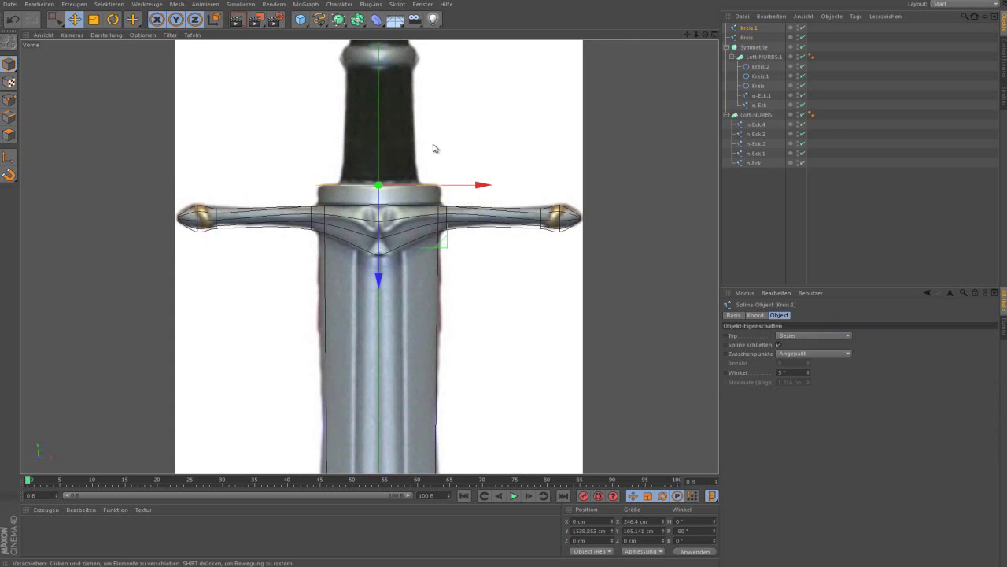
Select Kreis.1, undoing an accidental sideways shift
left_click(427, 147)
scroll(370, 195, "up", 1)
left_click(370, 188)
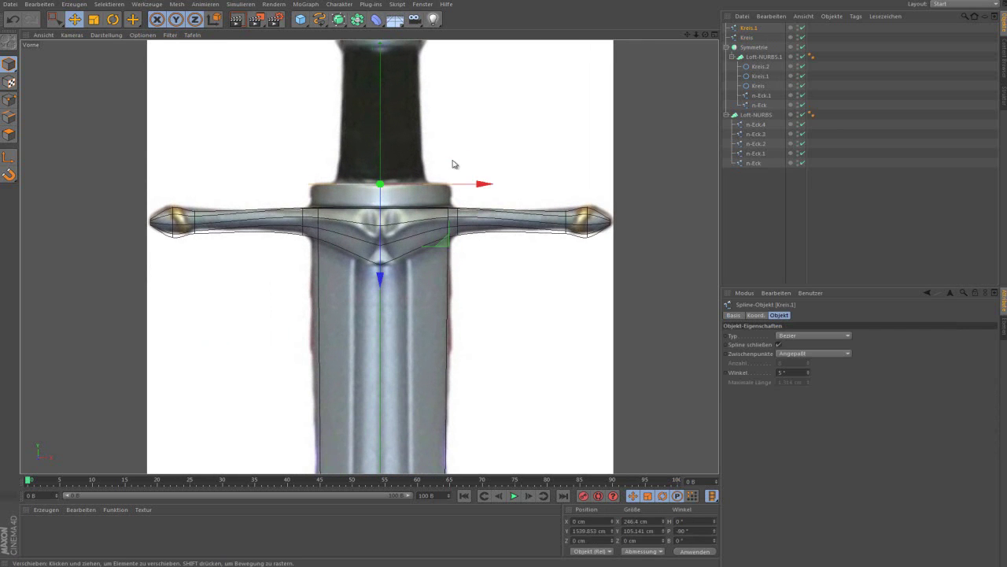
left_click_drag(482, 150, 464, 153)
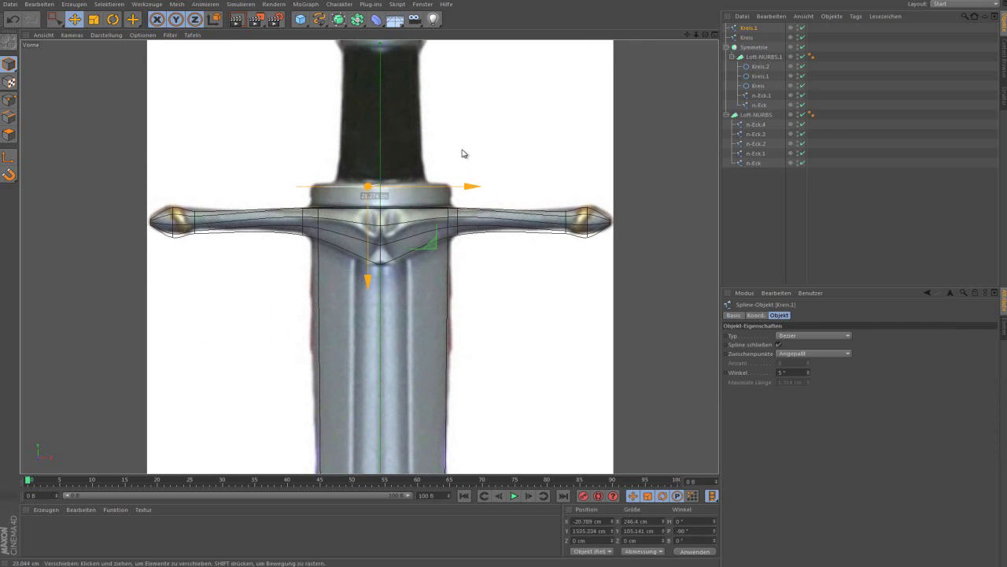
scroll(412, 149, "up", 1)
key("ctrl+z")
scroll(386, 195, "down", 1)
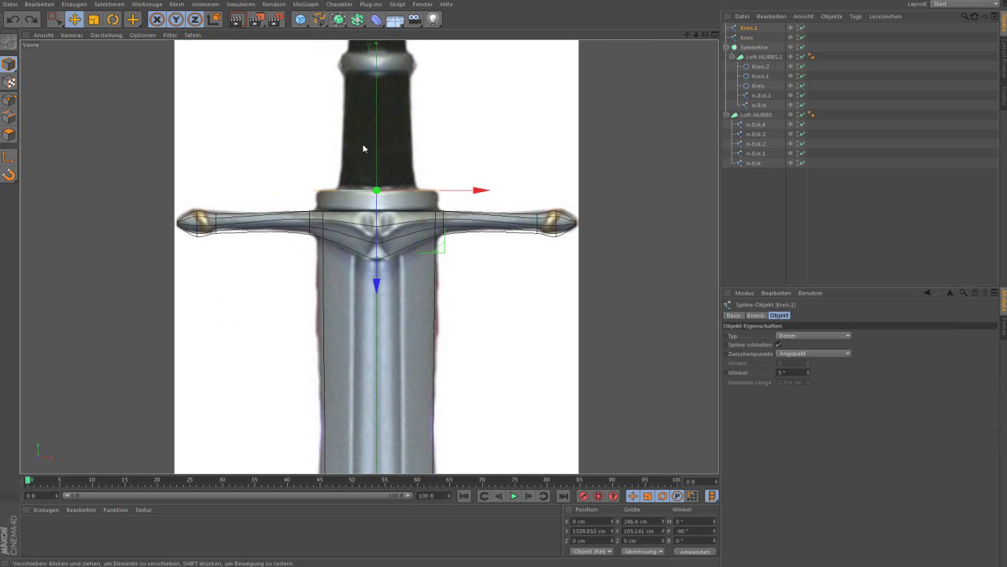
Duplicate Kreis.1 as Kreis.2 and raise it further up the hilt
key("ctrl+c")
key("ctrl+v")
left_click_drag(385, 278, 384, 277)
middle_click(385, 277)
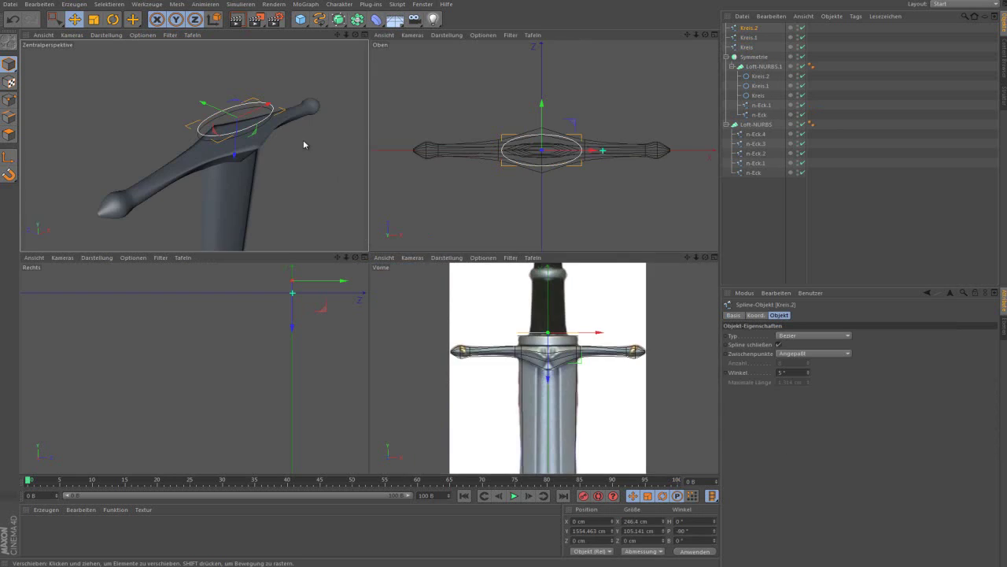
middle_click(303, 139)
Shrink Kreis.2 to fit the grip, then widen it slightly to match the reference
key("t")
left_click_drag(524, 172, 496, 176)
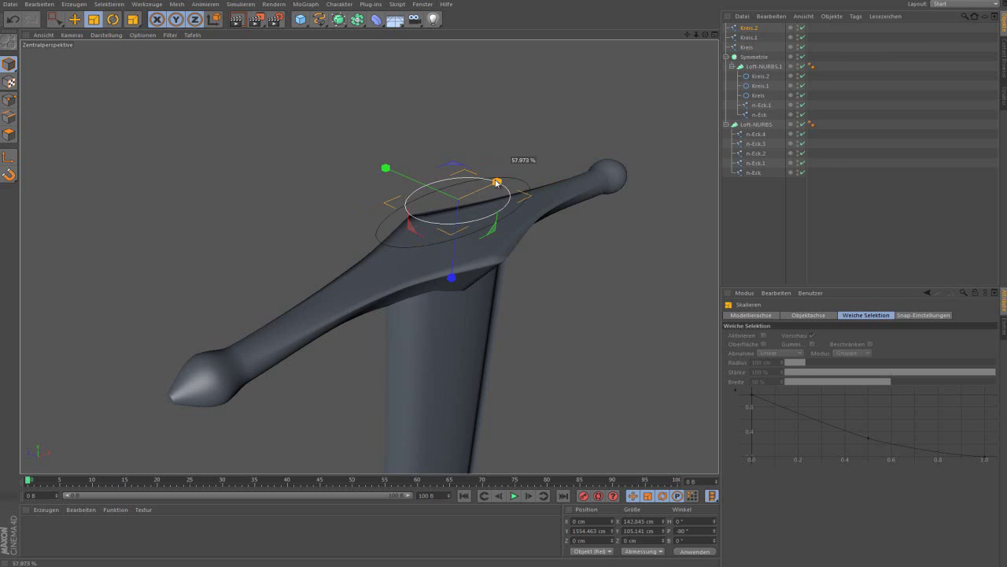
key("e")
key("F5")
key("F4")
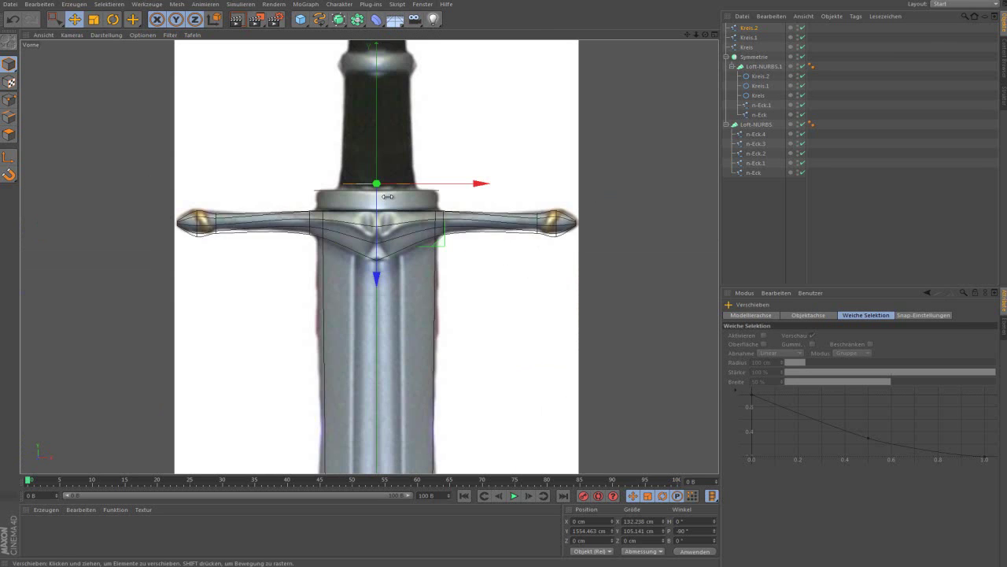
scroll(354, 173, "up", 3)
key("t")
left_click_drag(495, 194, 504, 193)
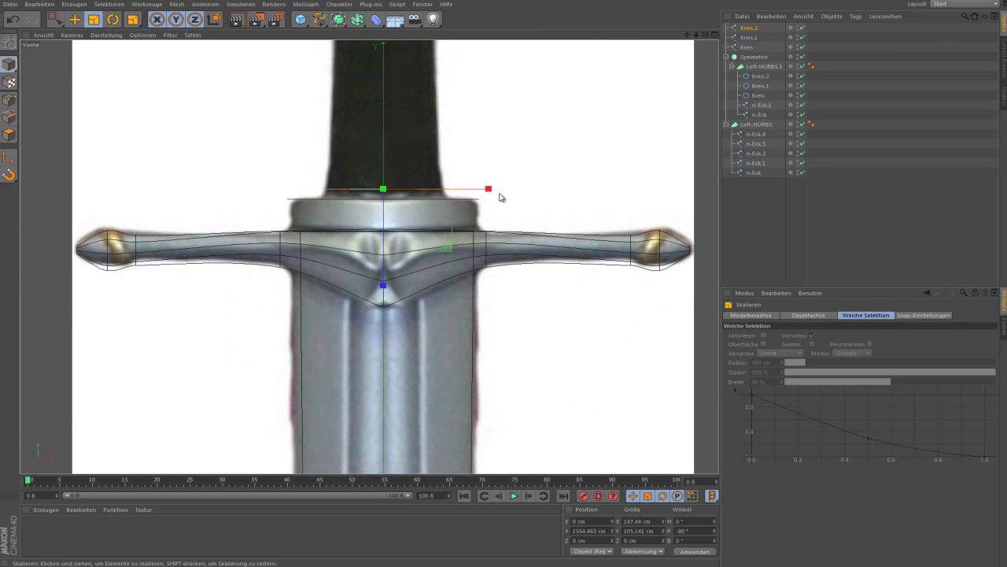
key("e")
Copy the circle up the grip as Kreis.3 and shrink it slightly to match
key("F5")
key("F1")
scroll(446, 203, "up", 3)
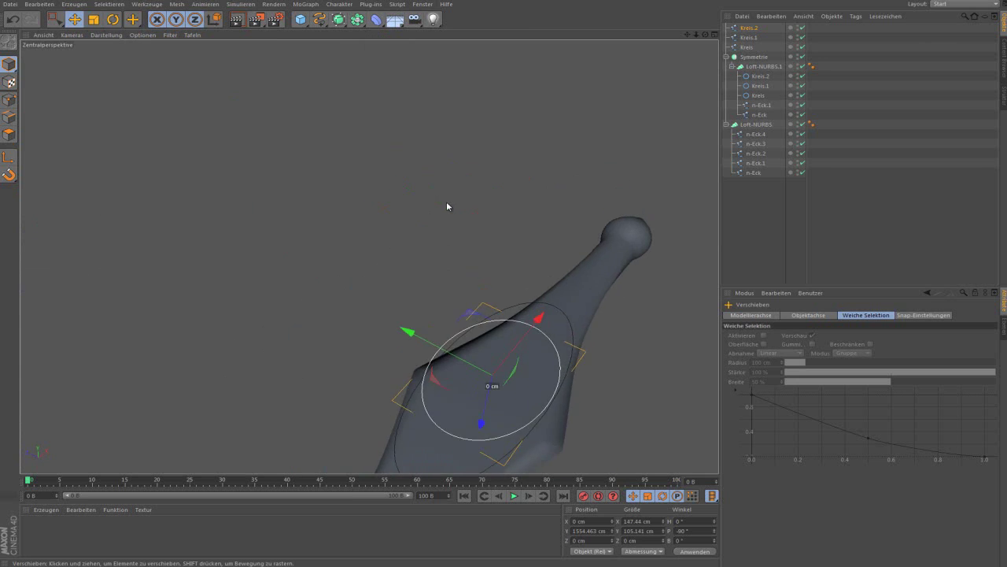
scroll(446, 205, "down", 3)
key("F5")
key("F4")
scroll(461, 165, "down", 2)
scroll(460, 169, "up", 1)
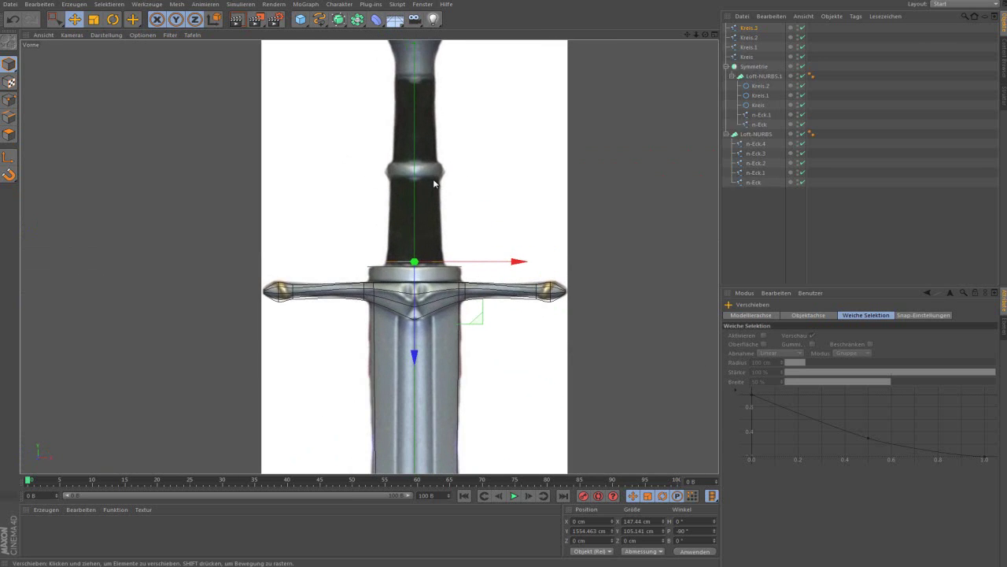
left_click_drag(414, 356, 412, 274, "ctrl")
scroll(378, 191, "up", 2)
key("t")
left_click_drag(584, 146, 546, 153)
key("e")
Duplicate Kreis.3 as Kreis.4 and enlarge it to about 103.5%
key("ctrl+c")
key("ctrl+v")
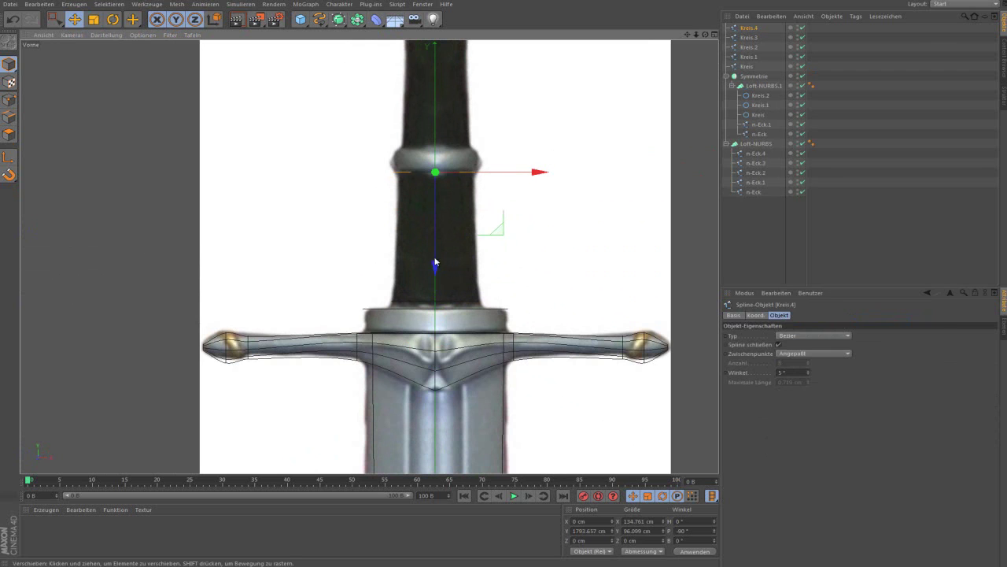
key("t")
left_click_drag(559, 101, 605, 92)
key("e")
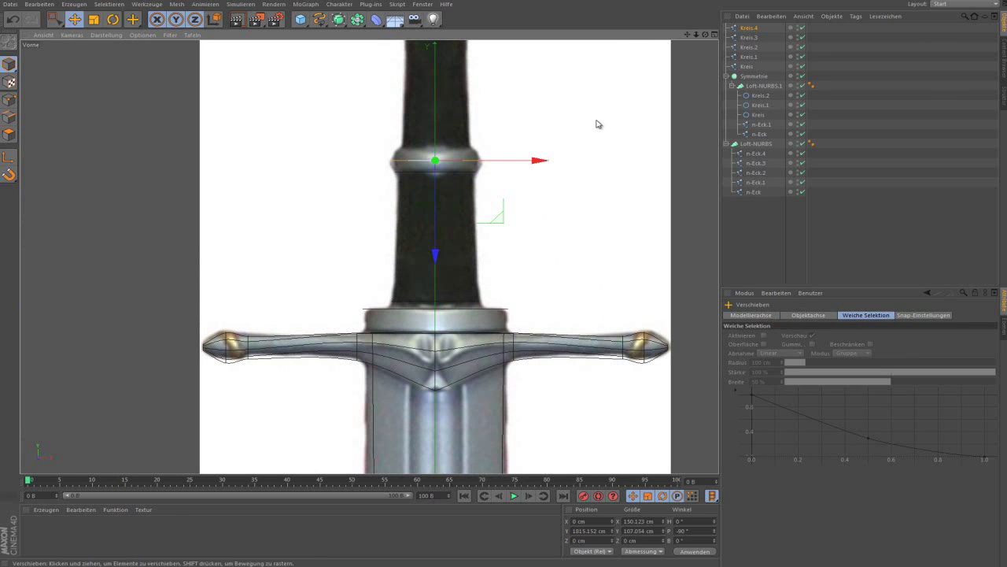
Duplicate Kreis.4 as Kreis.5, raise it up the grip, and shrink it to about 74%
key("ctrl+c")
key("ctrl+v")
left_click_drag(436, 254, 434, 240)
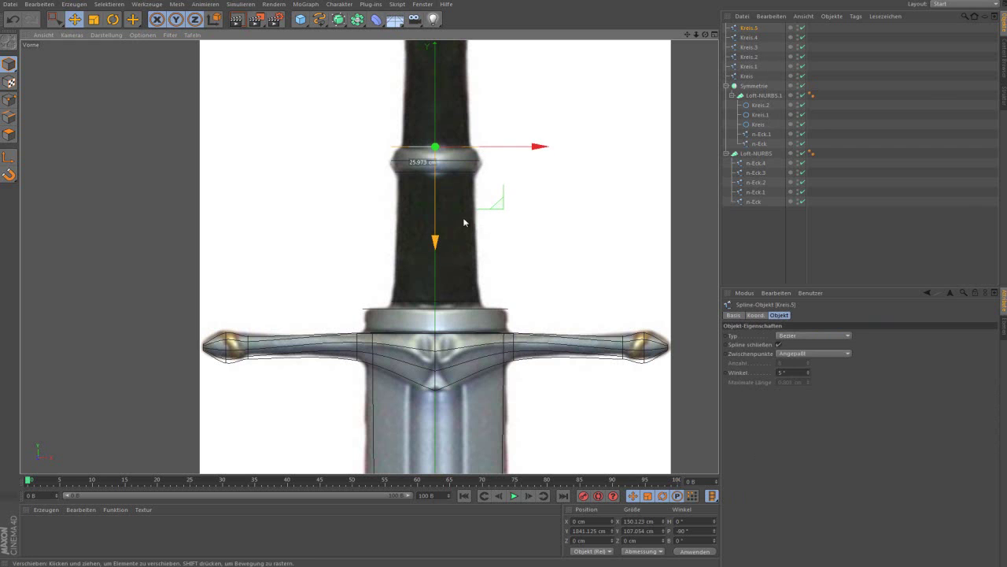
key("t")
left_click_drag(575, 119, 485, 136)
key("e")
Duplicate Kreis.5 as Kreis.6, raise it toward the upper grip, and shrink it to about 88%
key("ctrl+c")
key("ctrl+v")
scroll(486, 138, "down", 3)
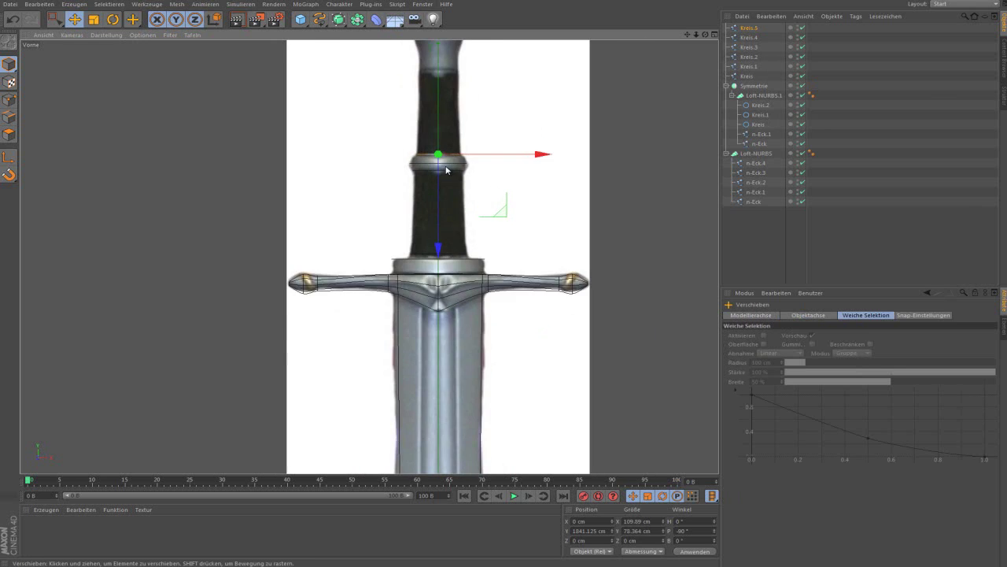
scroll(410, 341, "up", 4)
left_click_drag(422, 362, 433, 198)
key("t")
mouse_move(598, 119)
left_mouse_down()
mouse_move(557, 134)
mouse_move(604, 134)
left_mouse_up()
Paste a copy of Kreis.6, move it up along the pommel, and enlarge it to about 139%
key("e")
key("ctrl+c")
key("ctrl+v")
scroll(528, 184, "down", 3)
scroll(495, 83, "up", 3)
scroll(409, 178, "up", 2)
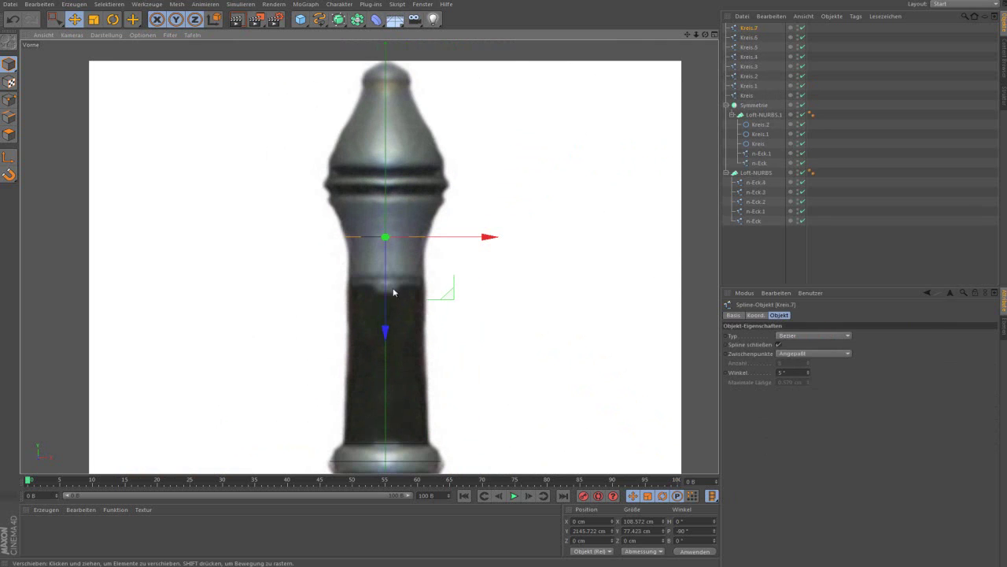
left_click_drag(386, 331, 381, 306)
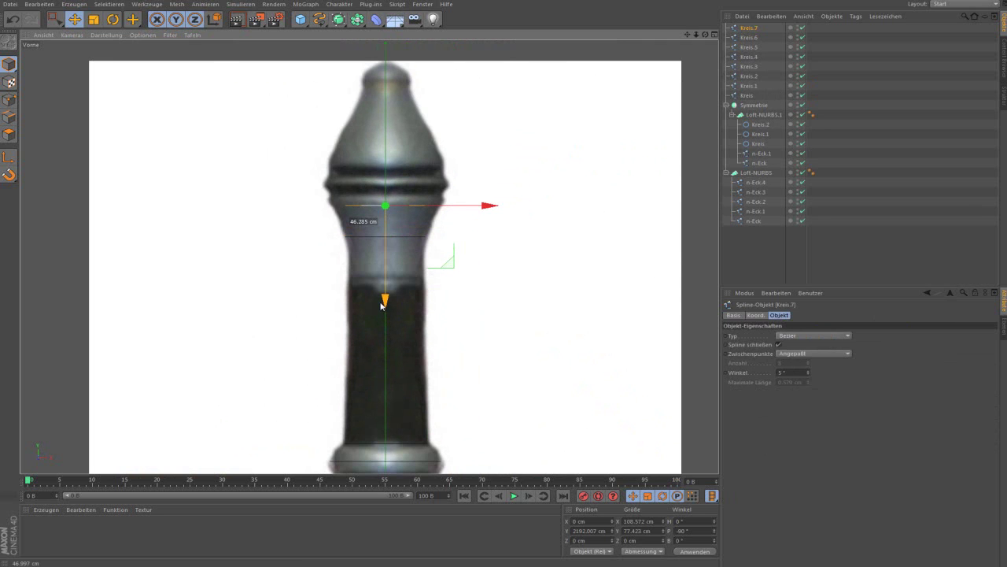
key("t")
left_click_drag(481, 137, 668, 103)
key("e")
Paste Kreis.8 and Kreis.9 higher up the pommel, shrinking Kreis.9 to its narrowing
key("ctrl+c")
key("ctrl+v")
left_click_drag(385, 293, 384, 263)
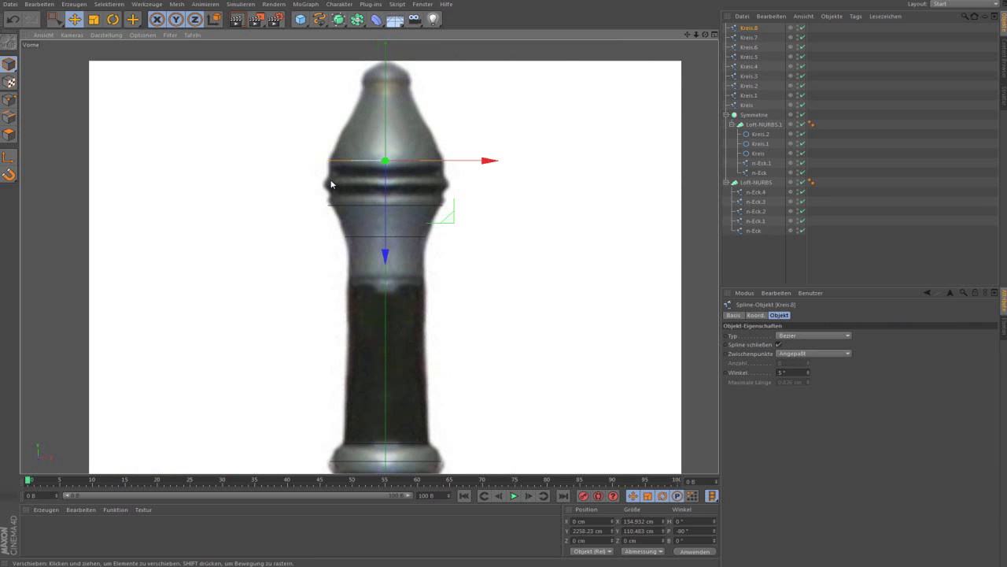
key("ctrl+c")
key("ctrl+v")
left_click_drag(385, 256, 385, 190)
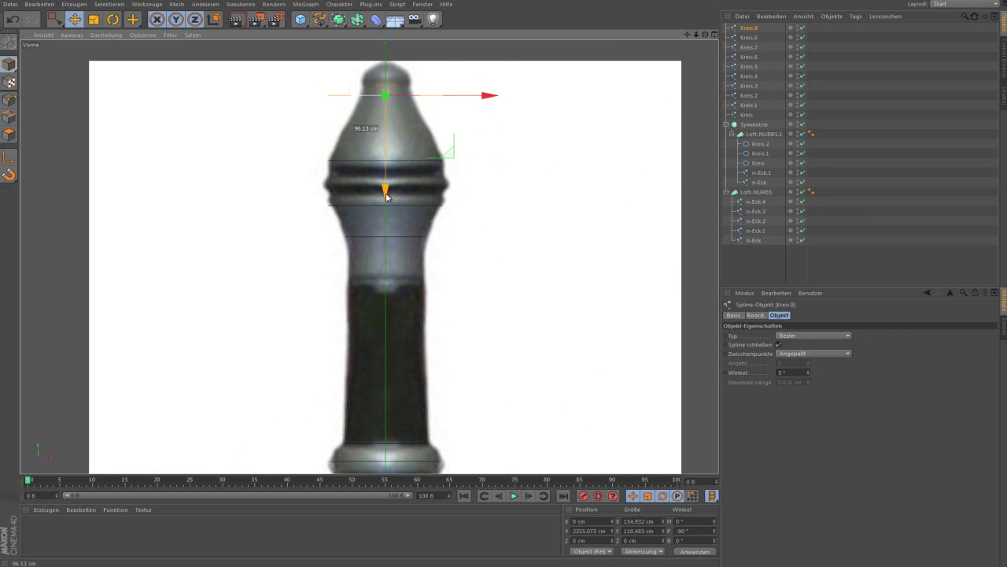
key("t")
left_click_drag(535, 135, 317, 126)
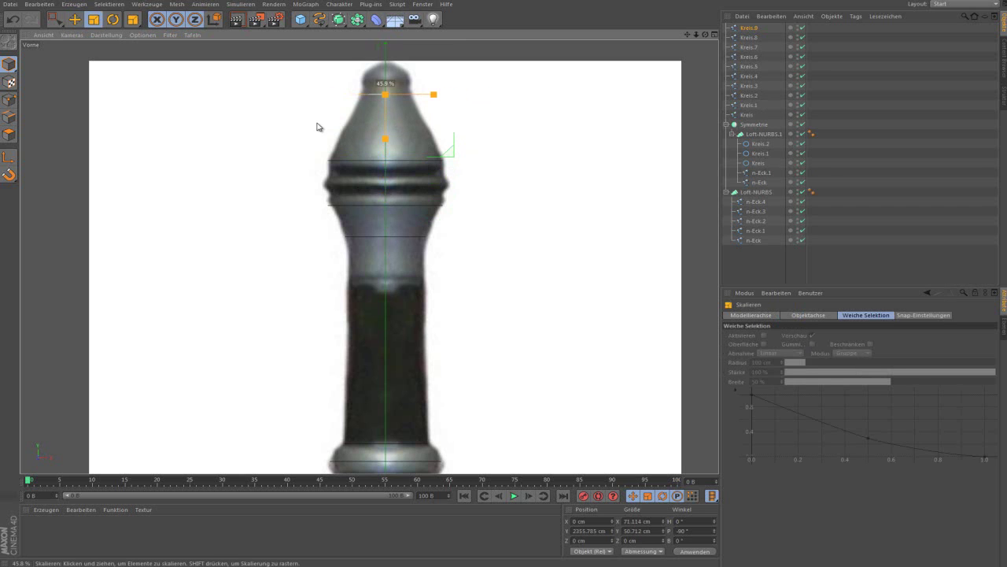
key("e")
Reselect the uppermost circle and paste Kreis.10 near the pommel tip
left_click(490, 89)
left_click(400, 94)
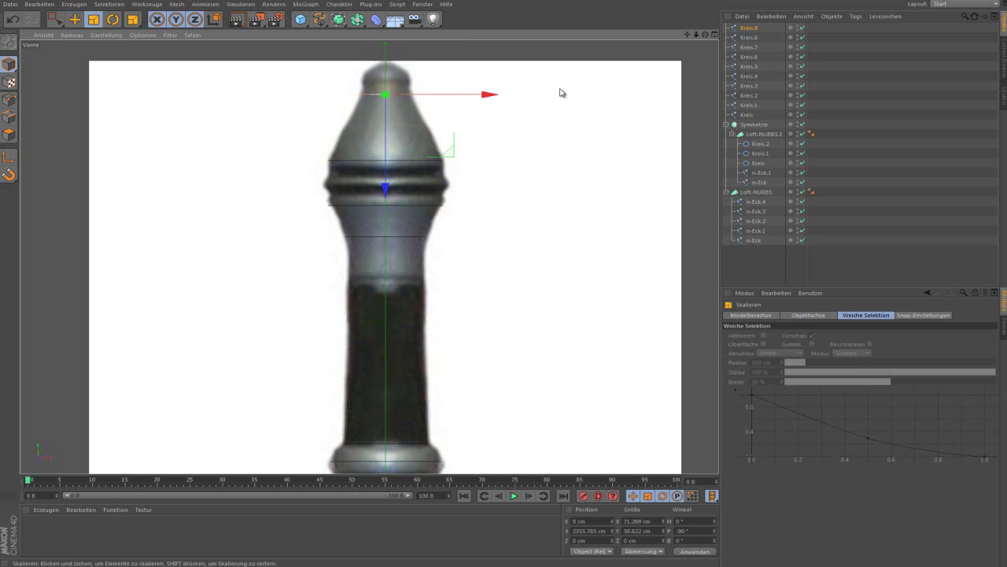
key("ctrl+c")
key("ctrl+v")
left_click_drag(385, 199, 385, 180)
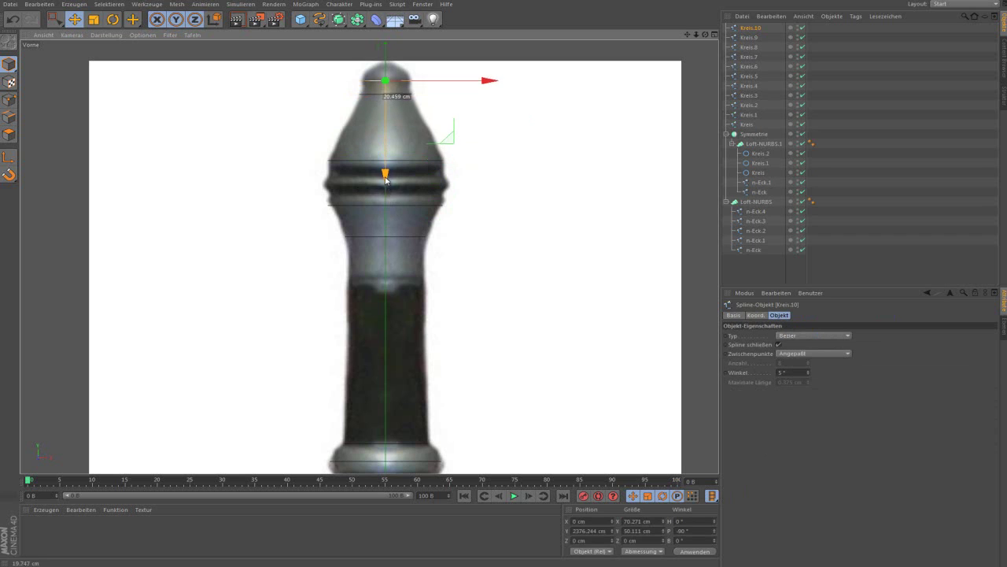
Paste Kreis.11 and shrink it into a 13.984 × 9.972 cm cap at the tip
key("ctrl+c")
key("ctrl+v")
key("t")
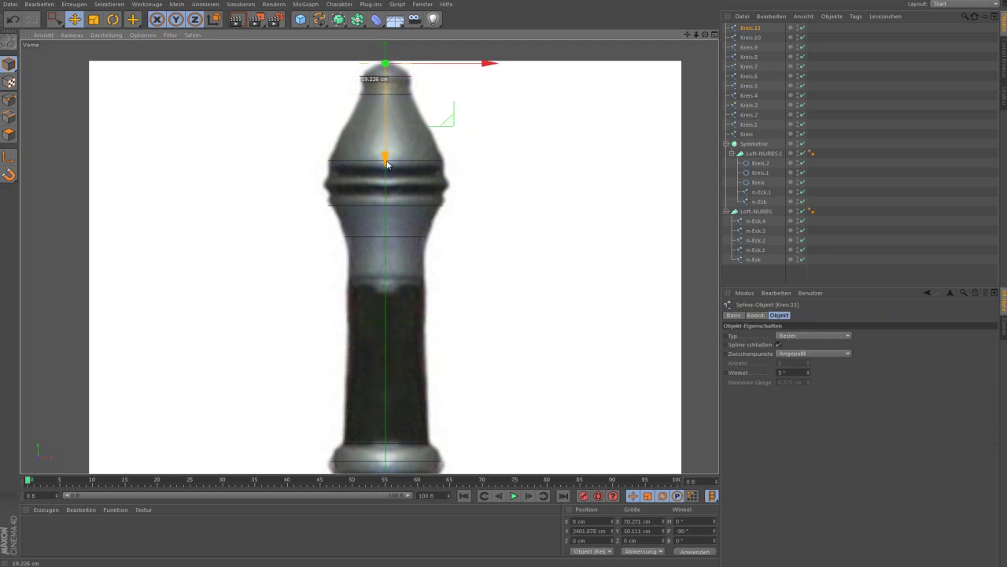
left_click_drag(519, 134, 535, 126)
left_click_drag(155, 137, 123, 140)
key("e")
middle_click(176, 200)
Create Loft-NURBS.1 and nest all twelve circles, Kreis through Kreis.11, under it
middle_click(234, 173)
scroll(234, 174, "down", 3)
scroll(338, 111, "down", 2)
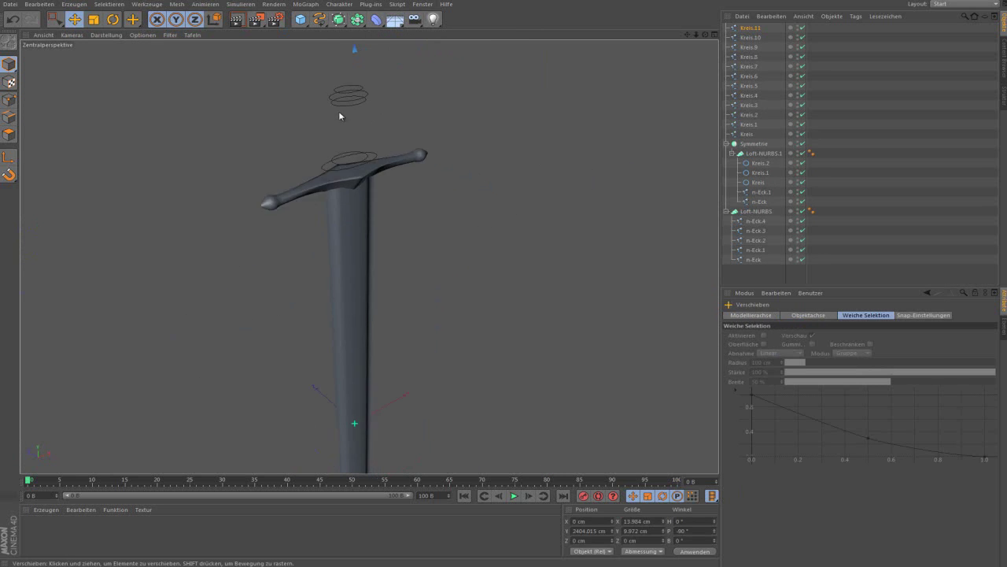
scroll(339, 116, "down", 2)
scroll(339, 83, "down", 1)
scroll(339, 83, "up", 1)
left_click_drag(344, 25, 450, 52)
left_click(748, 143)
left_click(747, 39, "shift")
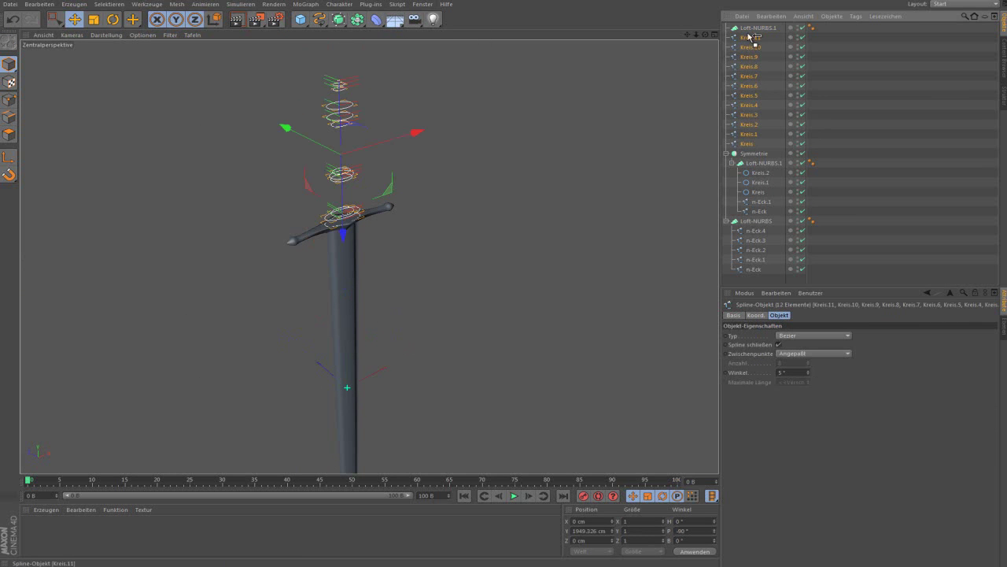
left_click_drag(748, 30, 748, 30)
Undo the accidental move of the circles, switch to Live Selection, and view the sword frontally
left_click_drag(442, 171, 490, 210)
left_click(12, 19)
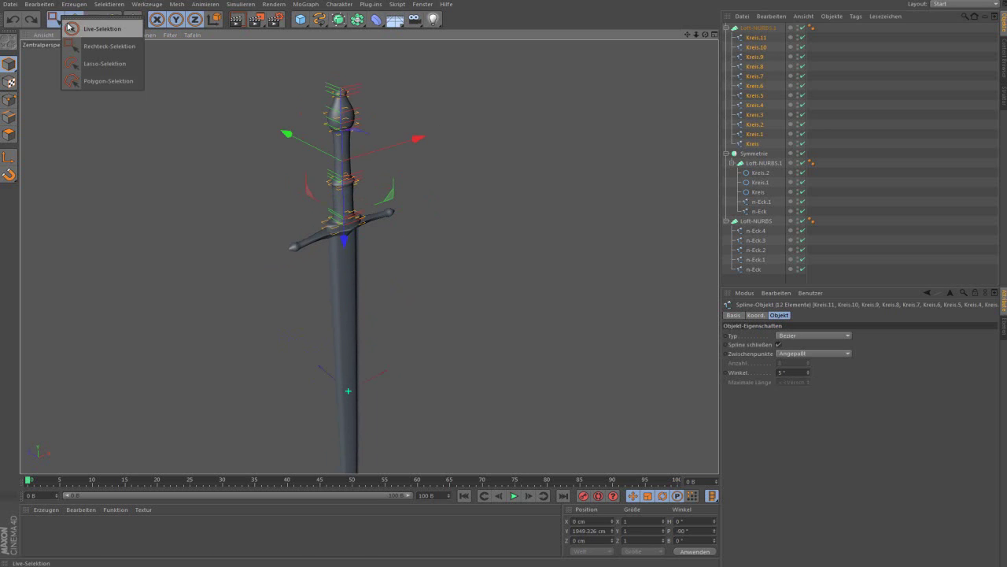
left_click_drag(57, 17, 78, 27)
left_click(223, 193)
mouse_move(224, 193)
left_mouse_down("alt")
mouse_move(391, 204)
mouse_move(240, 146)
mouse_move(364, 134)
left_mouse_up("alt")
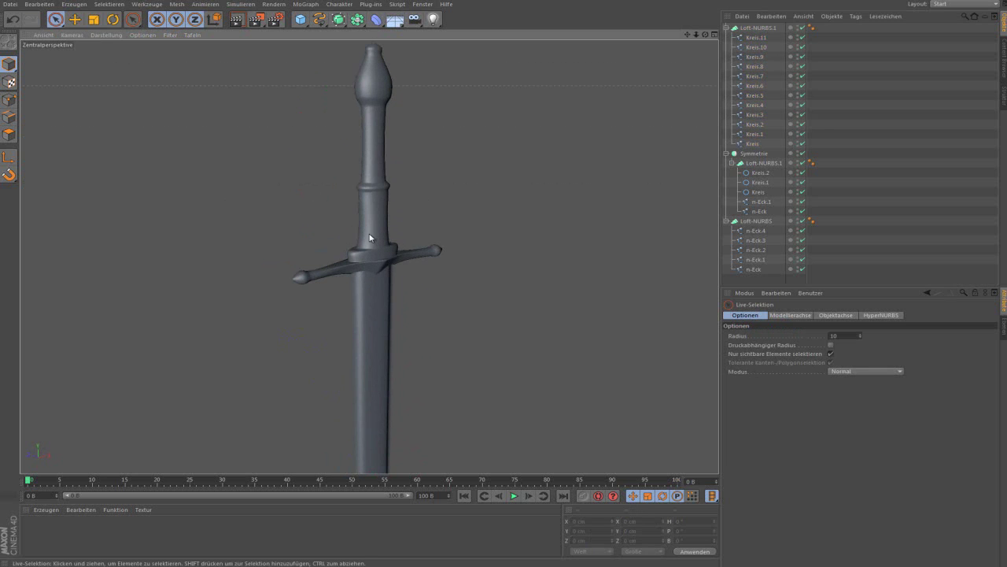
scroll(366, 251, "up", 2)
Select Kreis.2 and raise it slightly above the crossguard
left_click(374, 258)
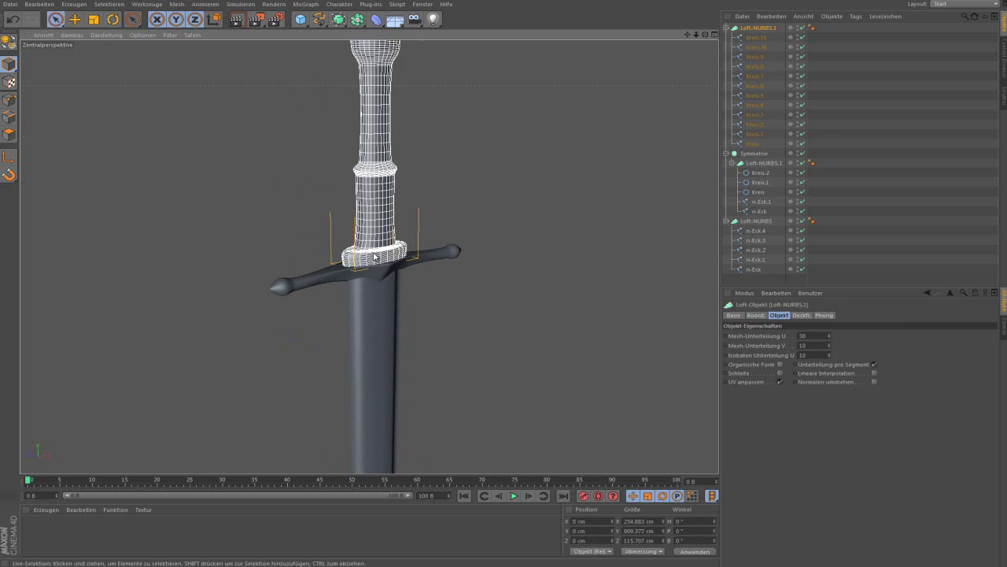
left_click(751, 134)
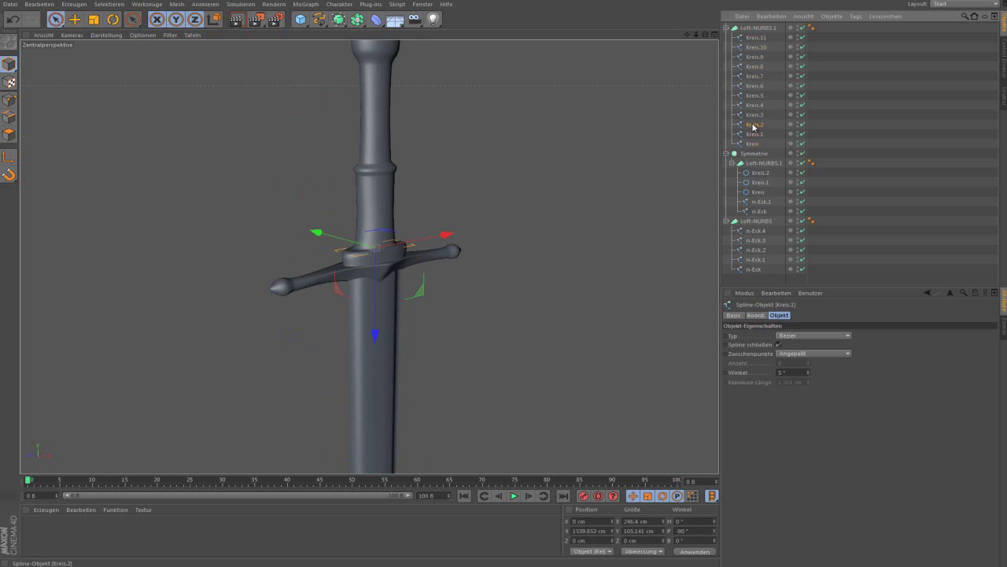
left_click(753, 126)
scroll(425, 252, "up", 1)
scroll(387, 298, "up", 2)
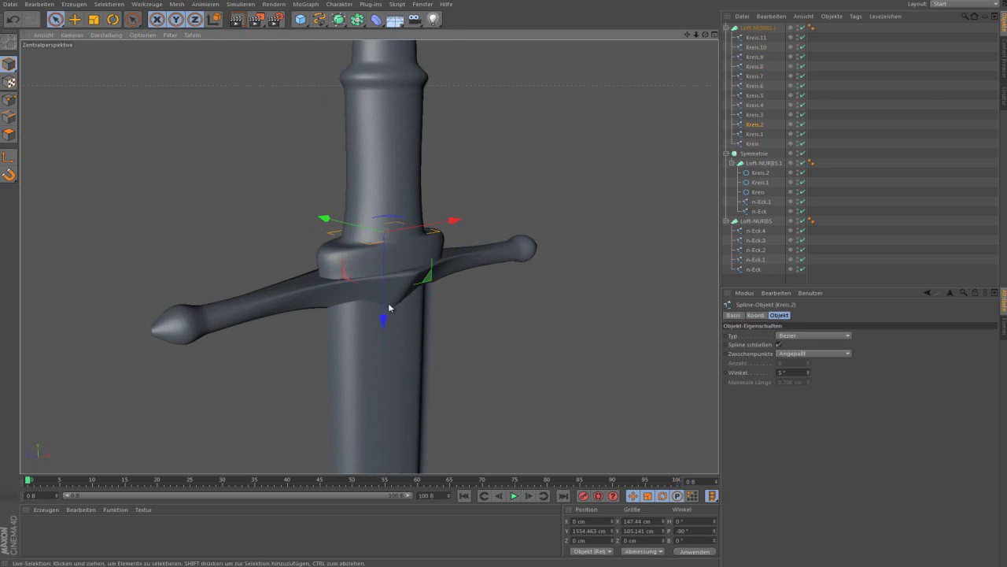
left_click_drag(382, 318, 462, 225)
scroll(463, 225, "down", 3)
scroll(484, 246, "down", 3)
left_click_drag(506, 267, 472, 243, "alt")
Set Loft-NURBS.1's mesh subdivision to U 10 and V 3
middle_click(473, 244)
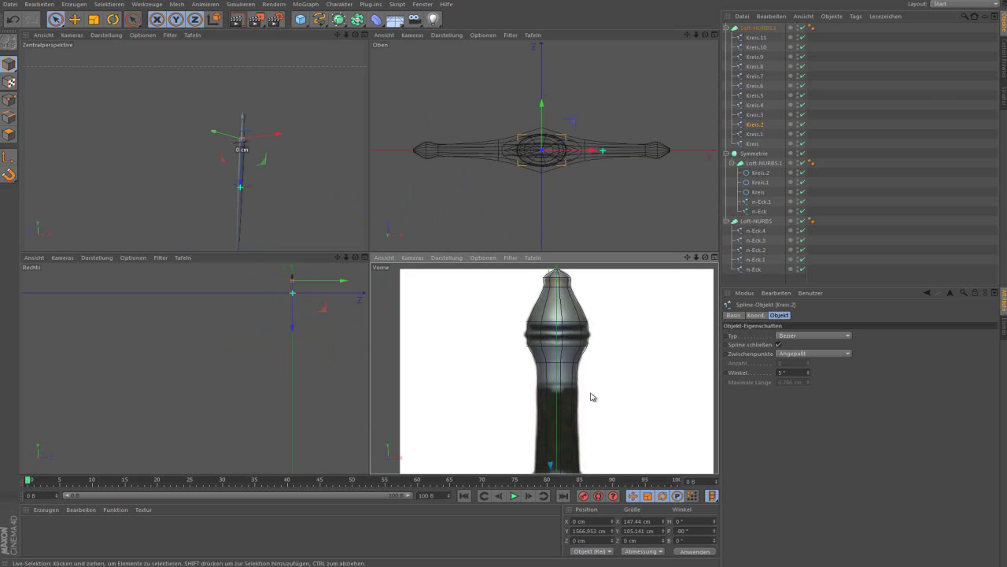
middle_click(192, 158)
scroll(503, 236, "up", 2)
scroll(466, 200, "up", 2)
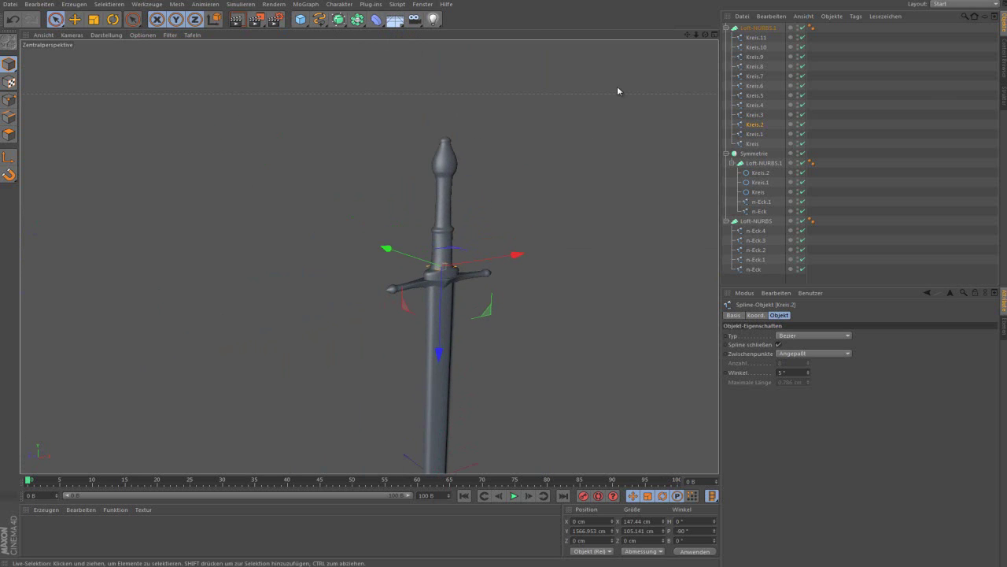
left_click(725, 28)
left_click(757, 28)
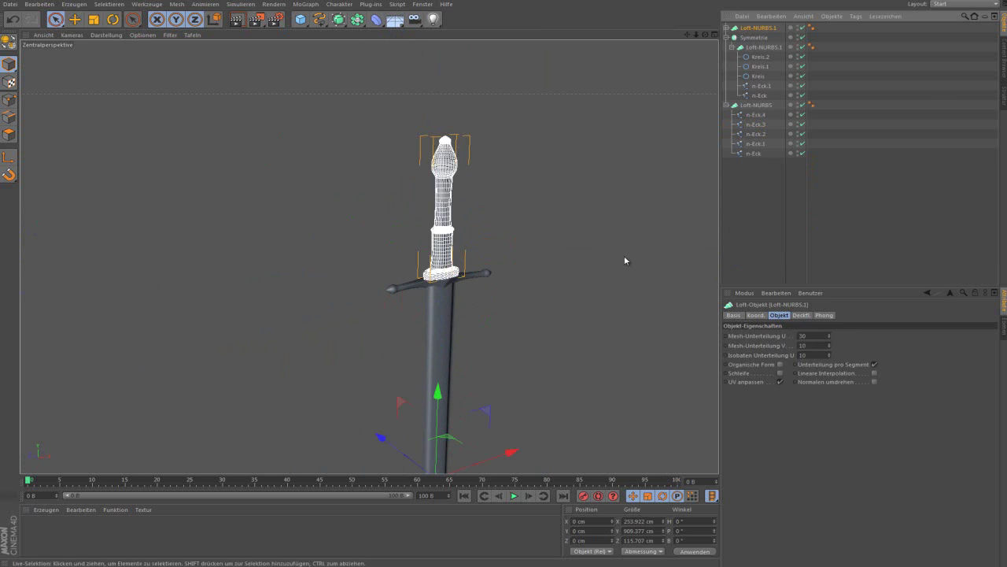
type("10")
key("Tab")
type("3")
key("Tab")
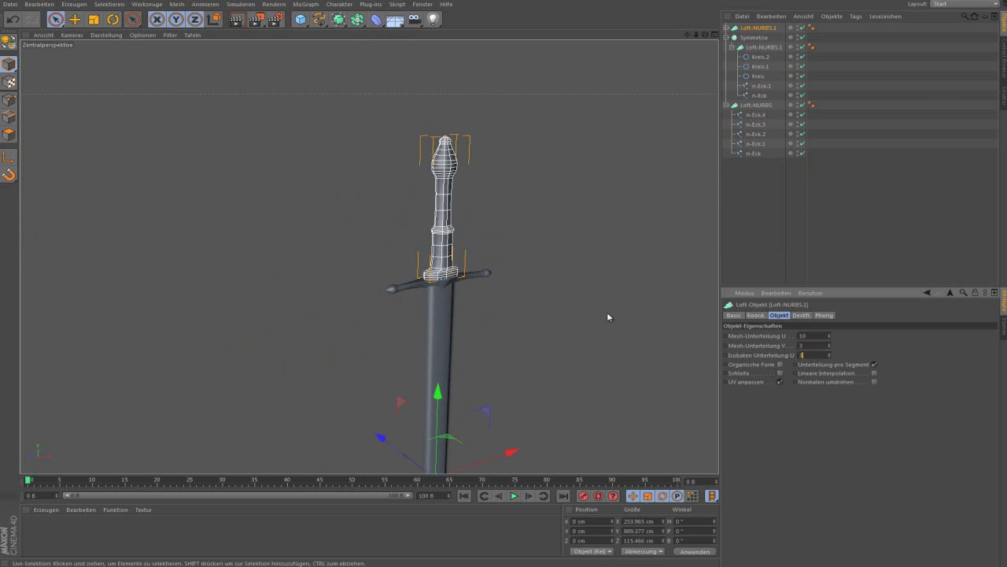
Set the crossguard loft under Symmetrie to U subdivision 10
left_click(410, 289)
left_click(813, 335)
key("Tab")
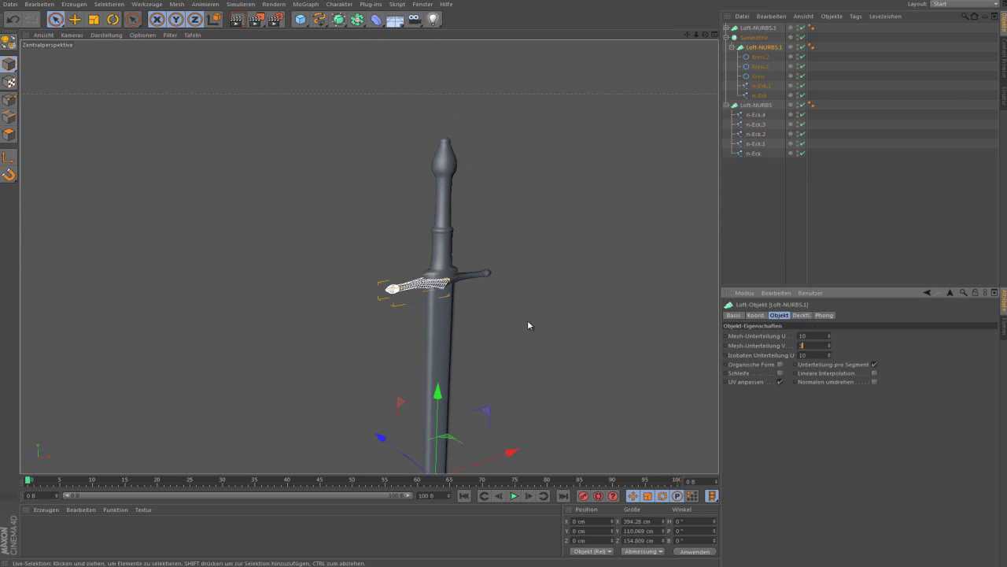
left_click(524, 311)
left_click_drag(511, 312, 474, 324, "alt")
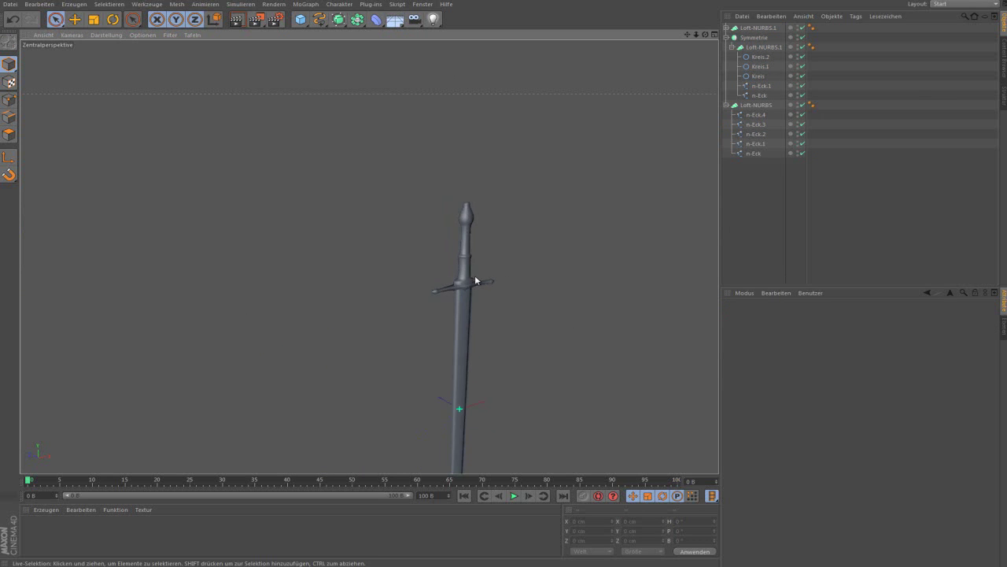
middle_click(484, 334)
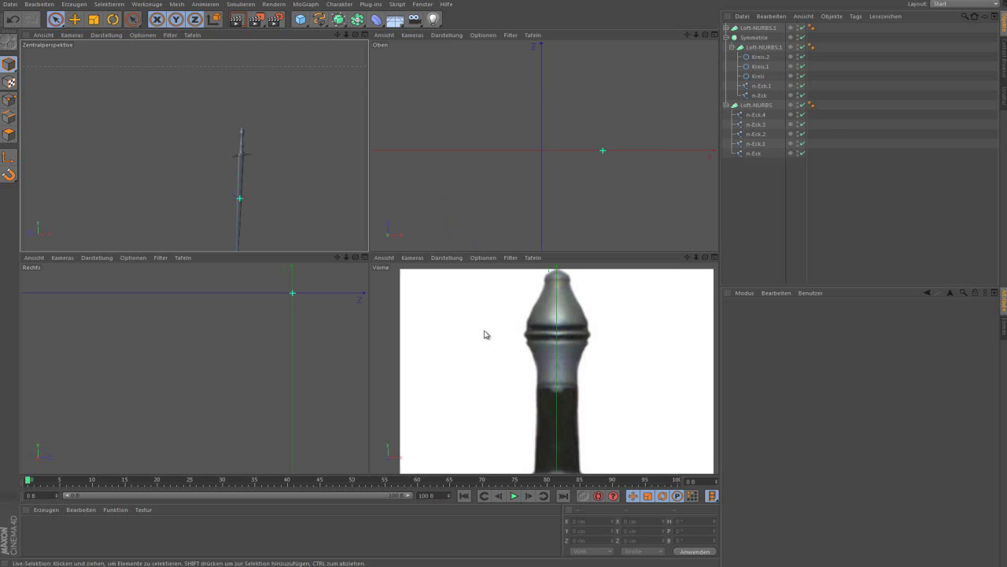
middle_click(485, 336)
scroll(490, 252, "down", 2)
scroll(482, 323, "down", 2)
scroll(455, 304, "down", 2)
scroll(477, 378, "down", 1)
scroll(461, 391, "up", 3)
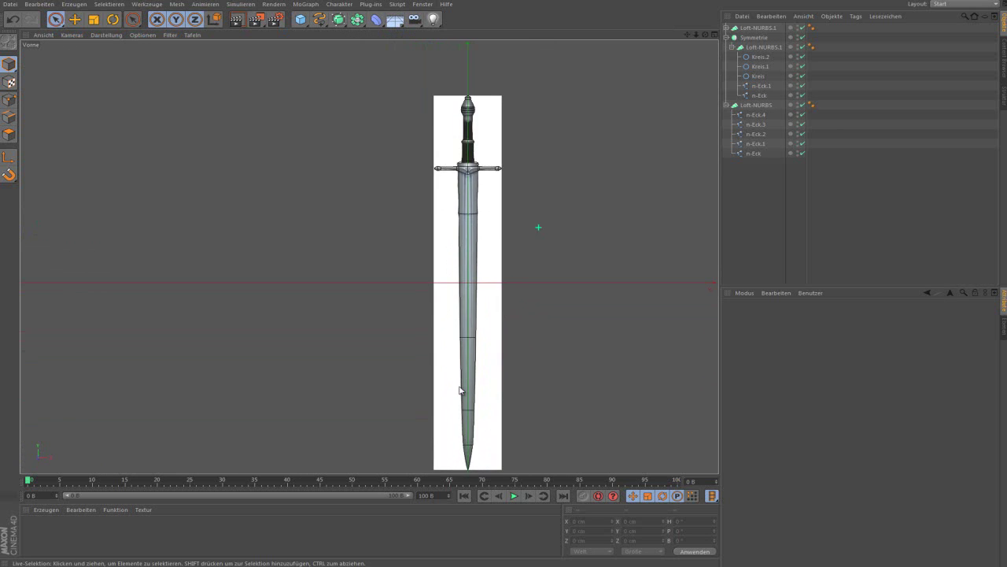
middle_click(445, 207)
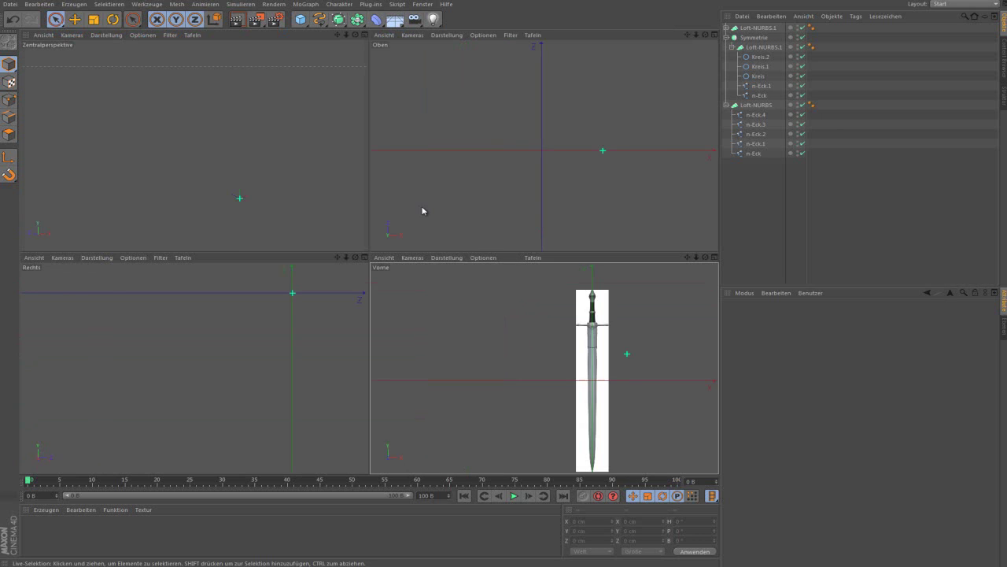
middle_click(240, 180)
key("ctrl+r")
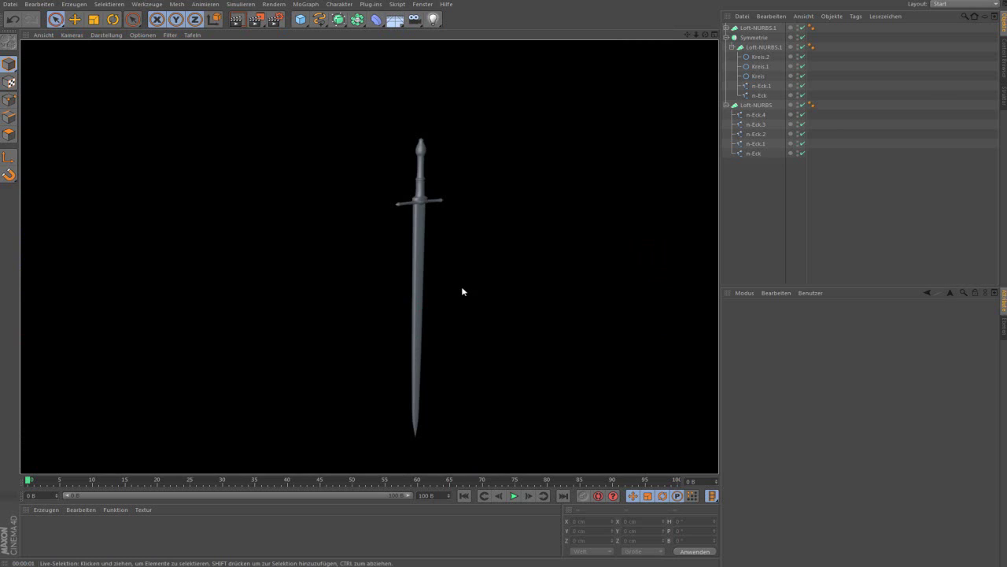
left_click_drag(462, 291, 477, 268, "alt")
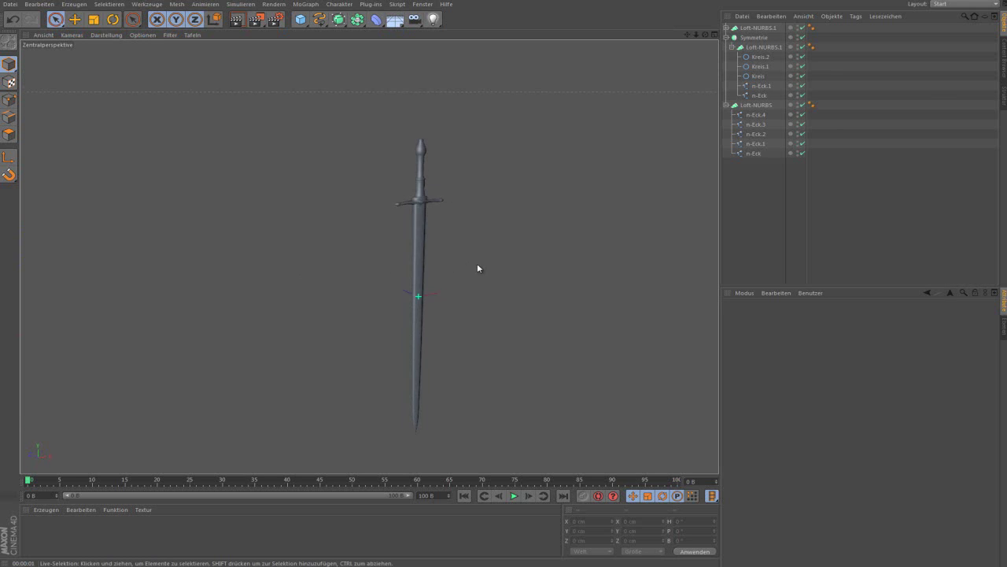
left_click_drag(493, 268, 457, 272, "alt")
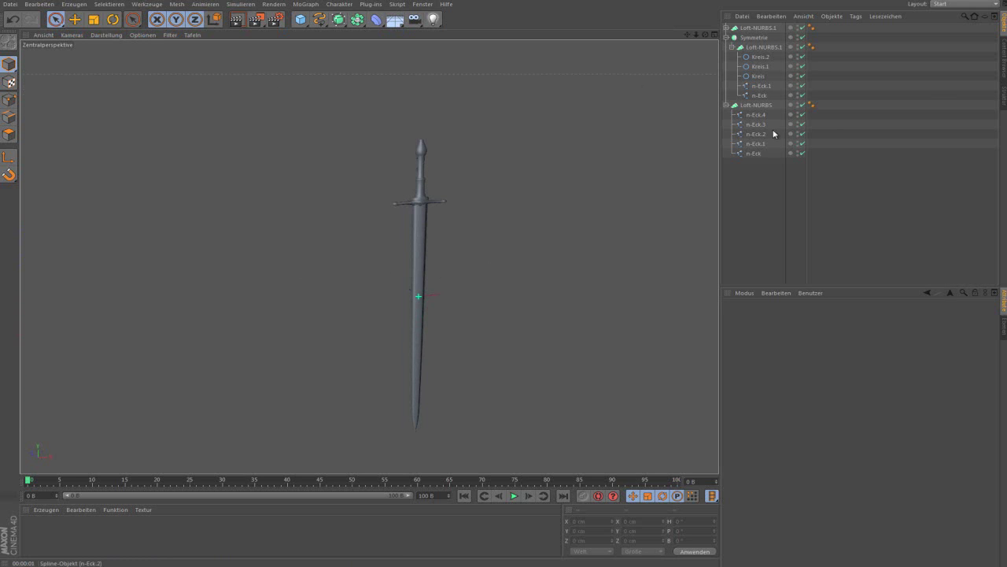
Collapse the Loft-NURBS and Symmetrie hierarchies and select all three sword objects
left_click(726, 104)
left_click(726, 37)
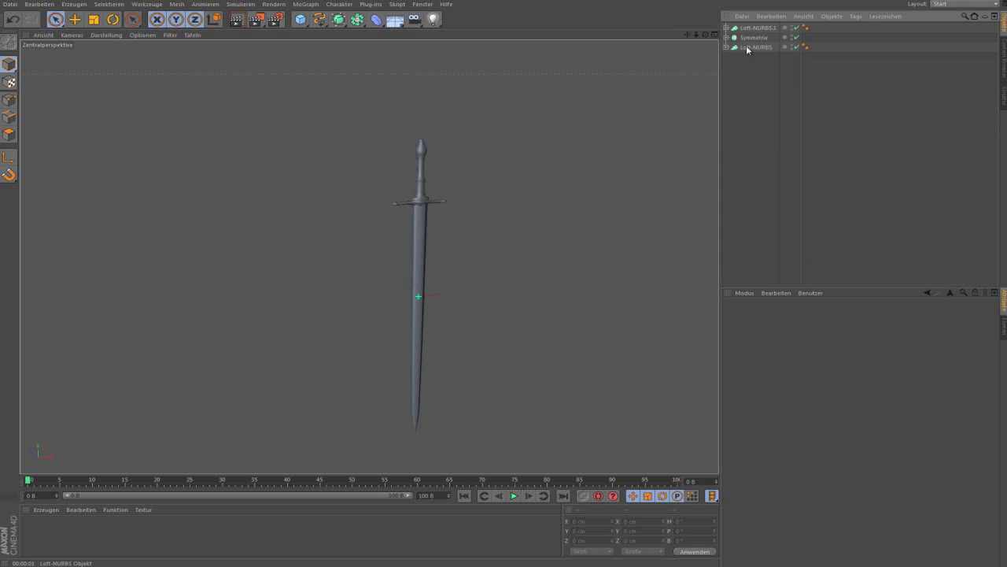
key("ctrl+a")
Check the sword's 799-polygon total in Objekt-Information and inspect the model
right_click(748, 43)
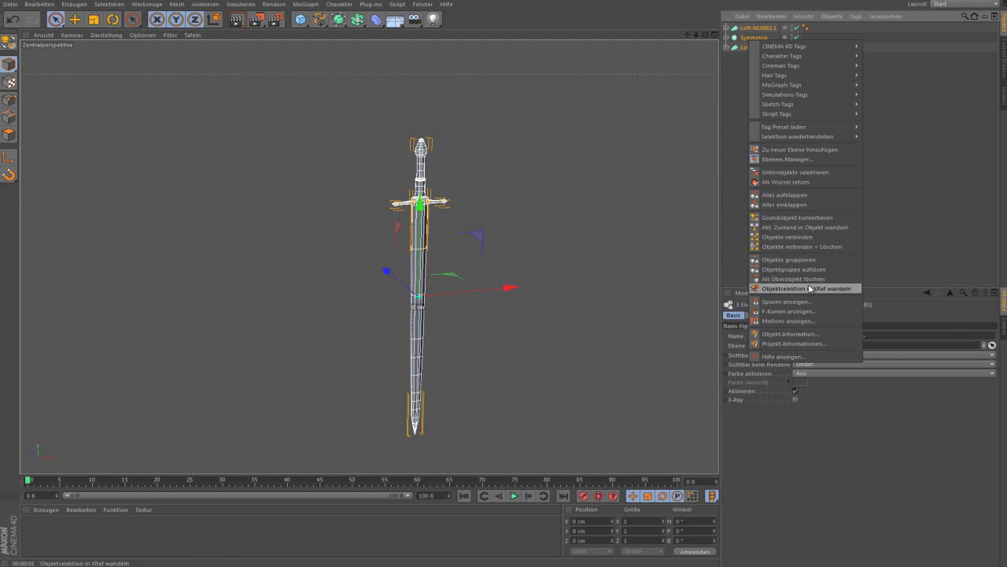
left_click(786, 329)
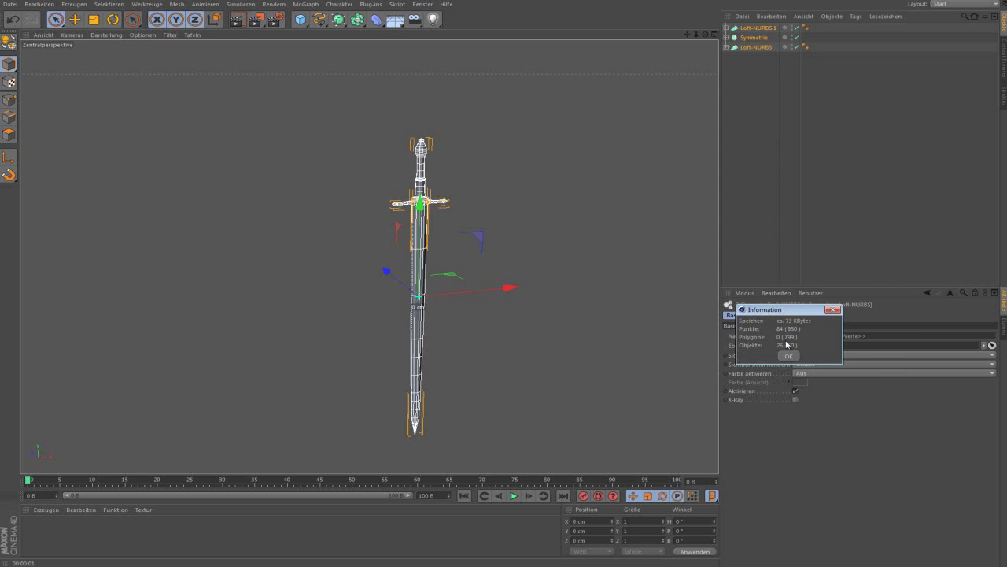
left_click(789, 355)
mouse_move(527, 307)
left_mouse_down("alt")
mouse_move(532, 264)
mouse_move(319, 260)
mouse_move(603, 241)
mouse_move(480, 234)
mouse_move(421, 314)
left_mouse_up("alt")
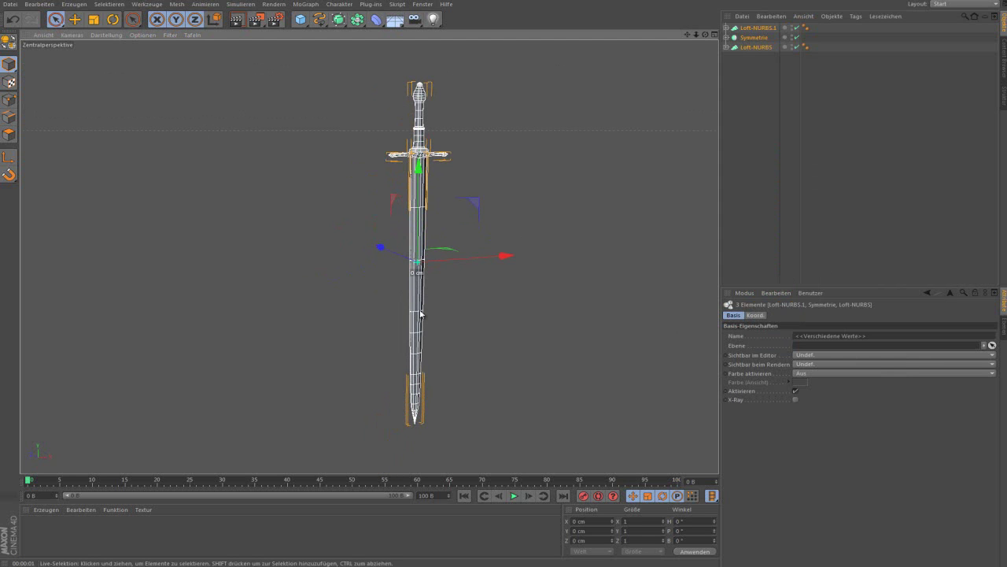